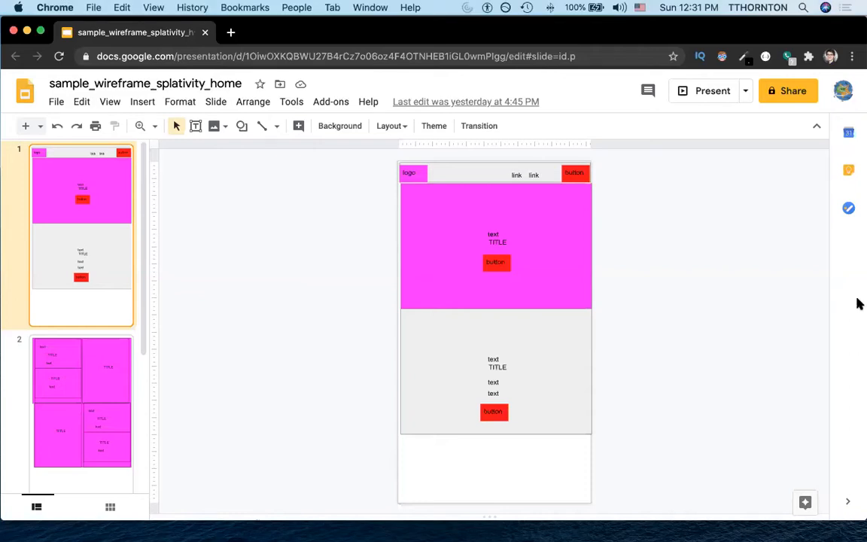
Step: Narrow the presentation window to half the screen and place a new browser window beside it, filling the other half
drag(860, 299, 430, 299)
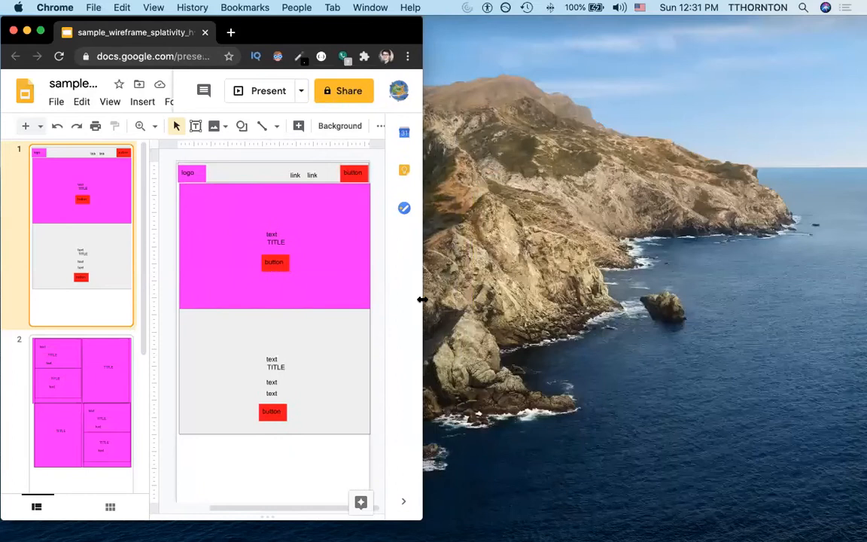
key(super+n)
drag(297, 45, 724, 7)
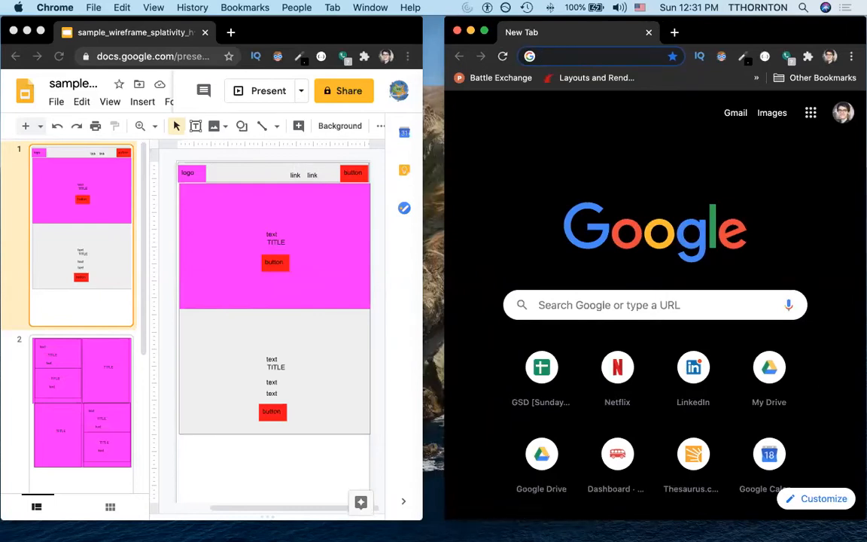
drag(445, 108, 419, 109)
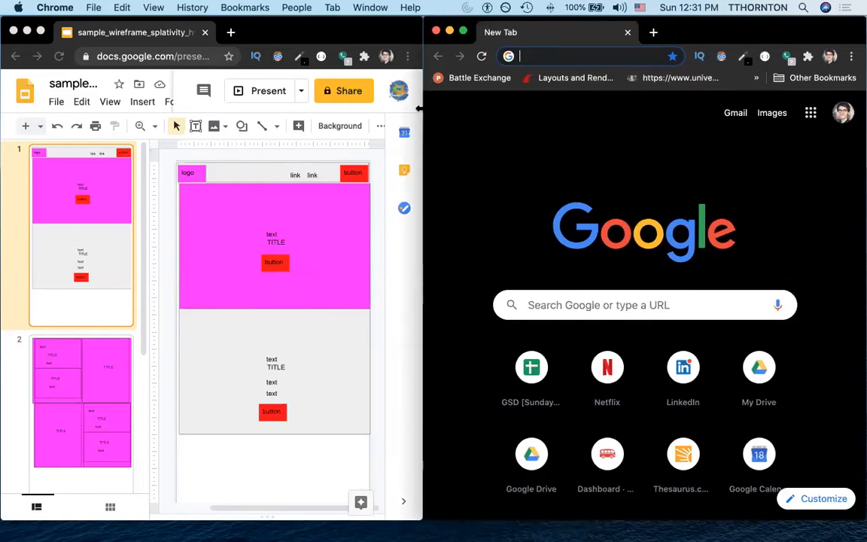
Step: Open Google Drive in the new browser window
text(drive)
key(Right)
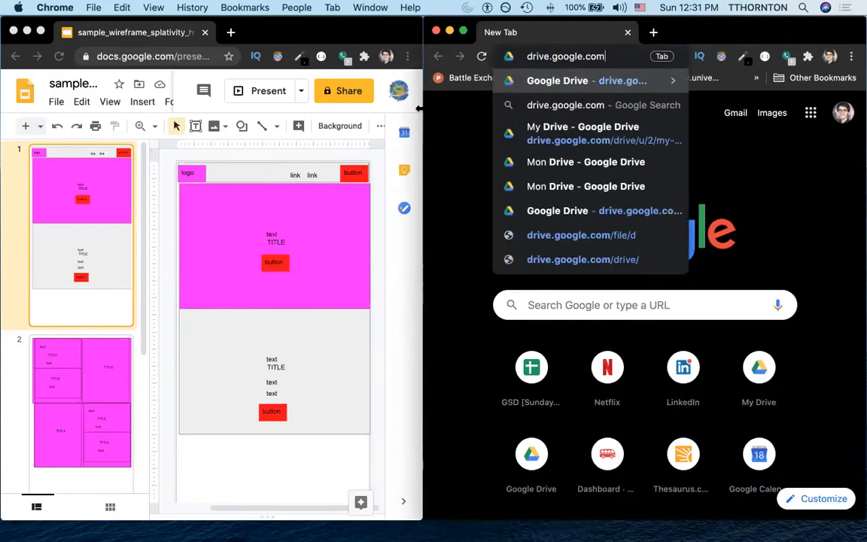
key(Down)
key(Down)
key(Return)
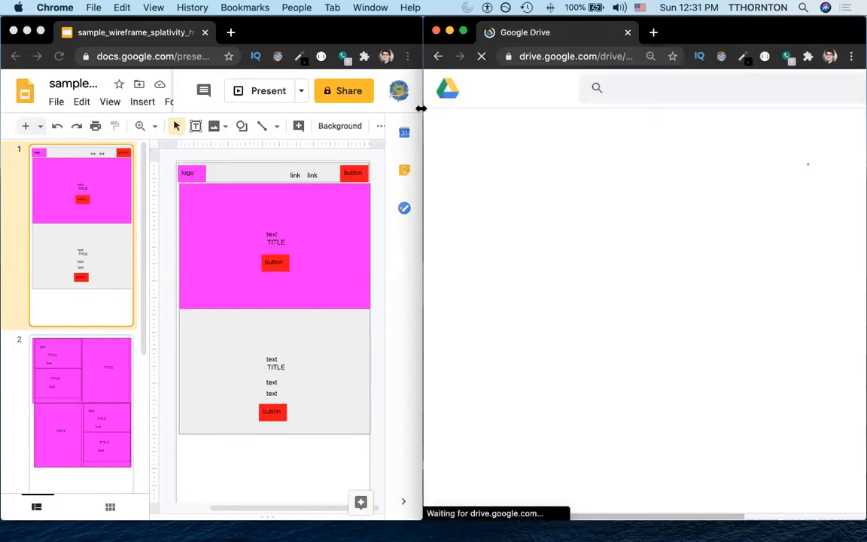
Step: Create a folder named splativity_site_assets in My Drive and open it
click(486, 131)
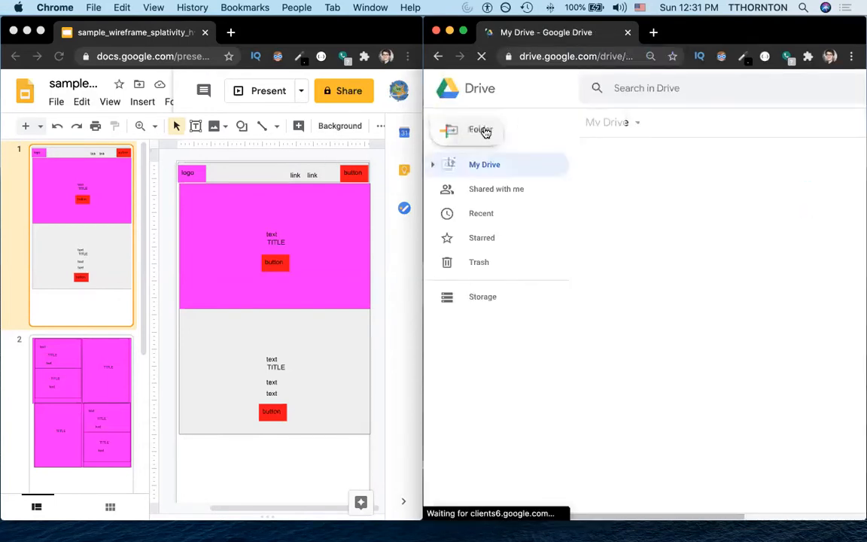
click(483, 137)
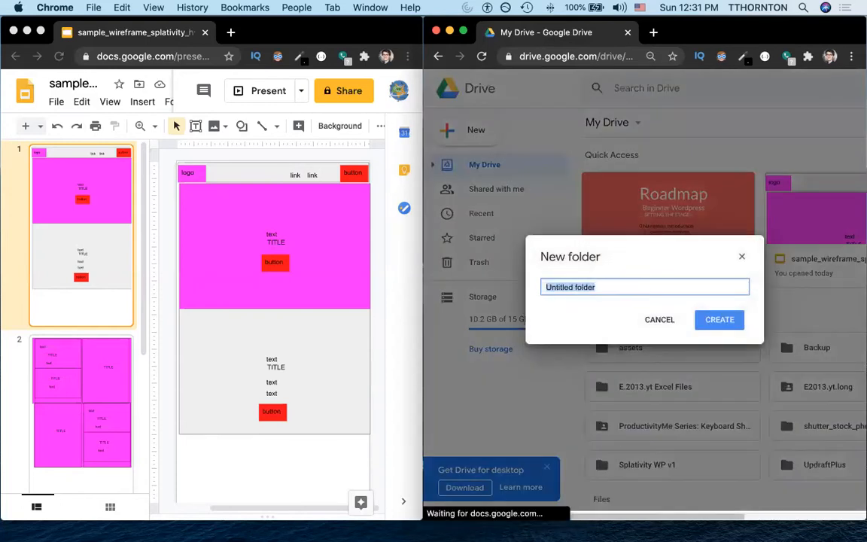
text(splativity_site_assets)
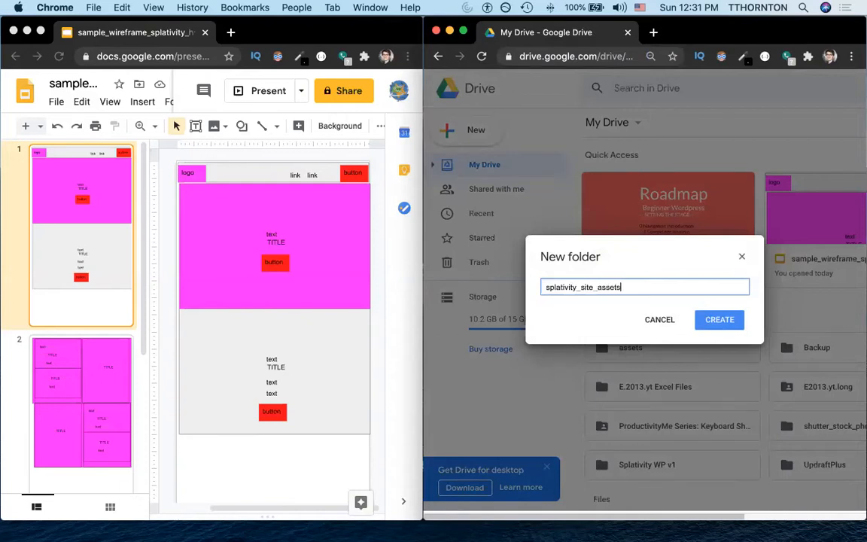
key(Return)
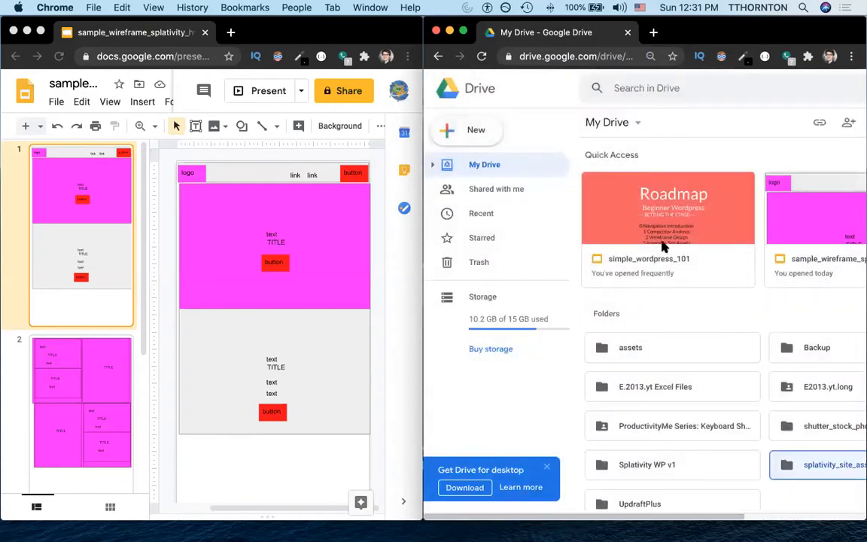
double_click(801, 466)
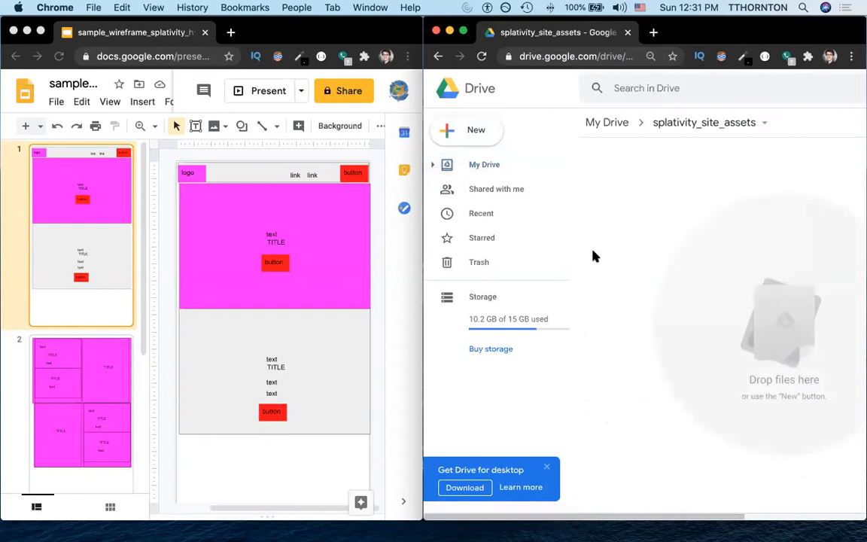
Step: Widen the wireframe presentation window and draw a small circle just outside slide 1, beside the logo
click(170, 290)
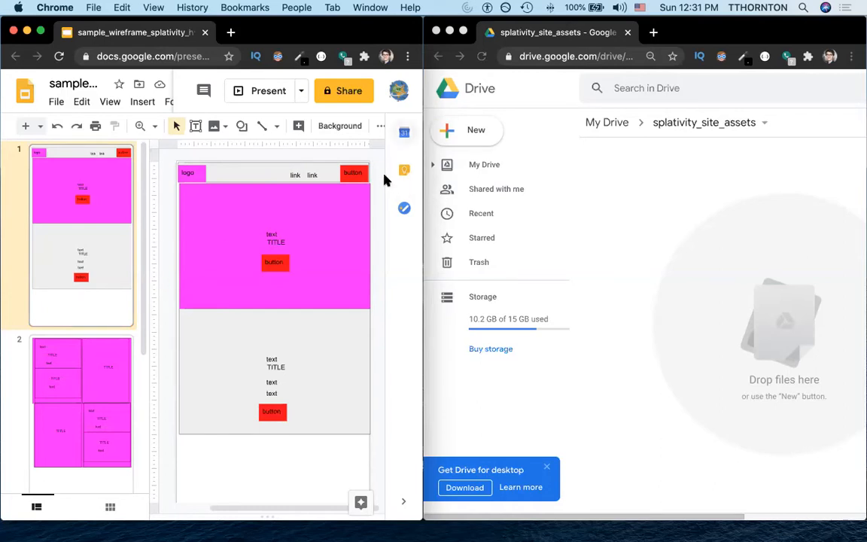
drag(548, 179, 698, 197)
click(241, 127)
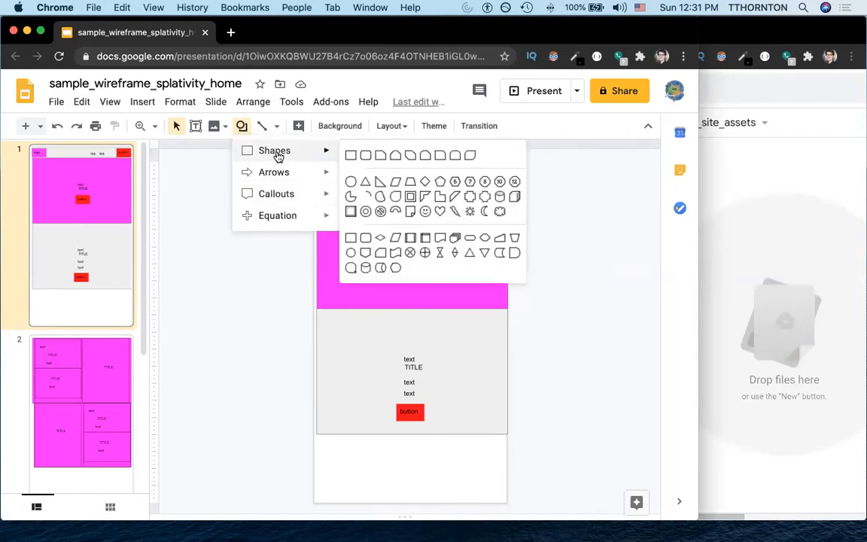
click(347, 178)
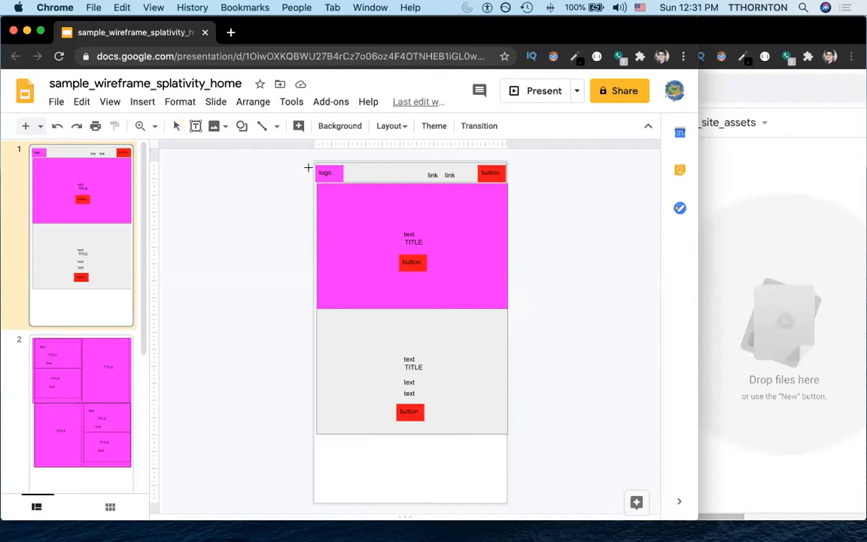
drag(282, 166, 305, 192)
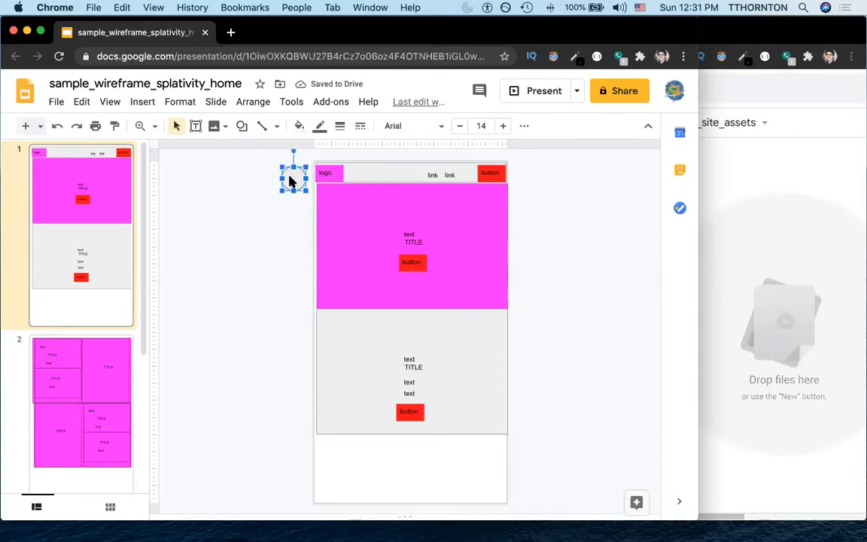
Step: Label the circle beside the logo "navbar" and enlarge it slightly to hold the text
double_click(290, 179)
text(te)
key(BackSpace)
key(BackSpace)
text(nav)
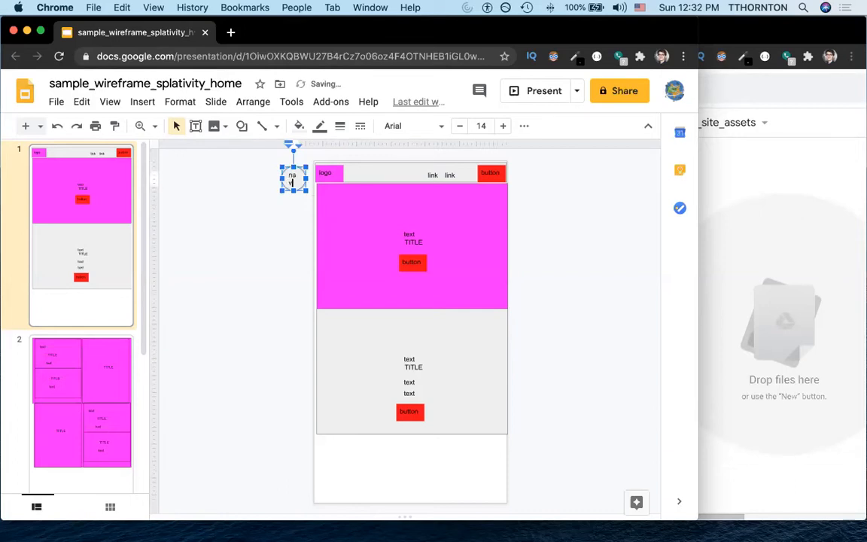
drag(305, 190, 334, 218)
click(294, 192)
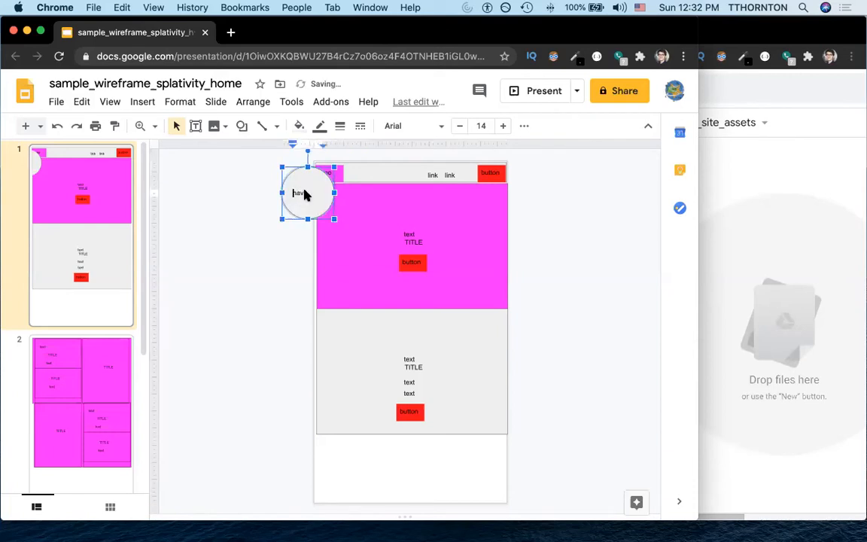
text(bar)
drag(333, 216, 317, 208)
Step: Reduce the navbar label's font size to 11
double_click(293, 186)
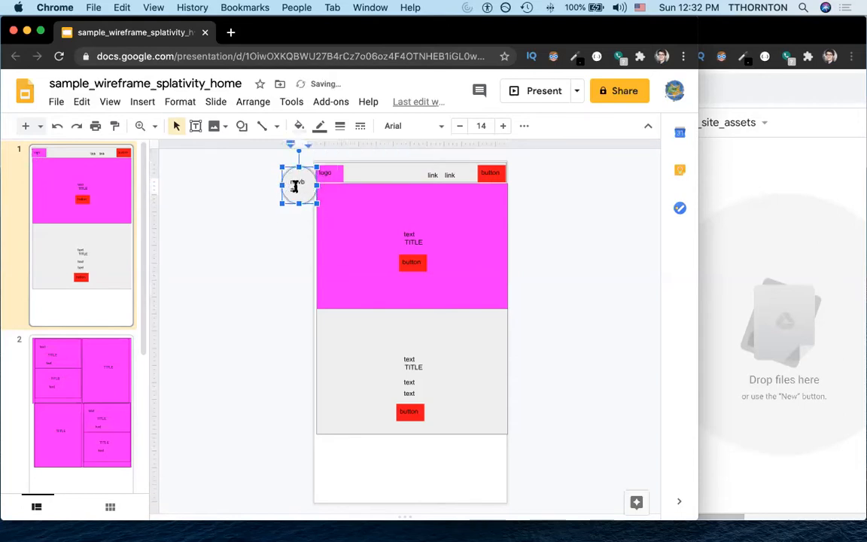
click(461, 126)
click(461, 126)
click(461, 126)
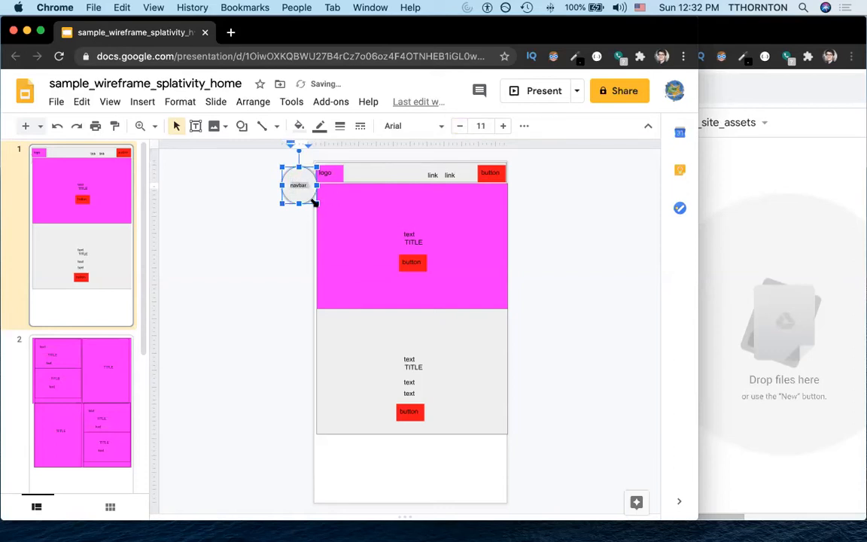
Step: Fill the navbar circle with solid blue and make its label text white
click(297, 127)
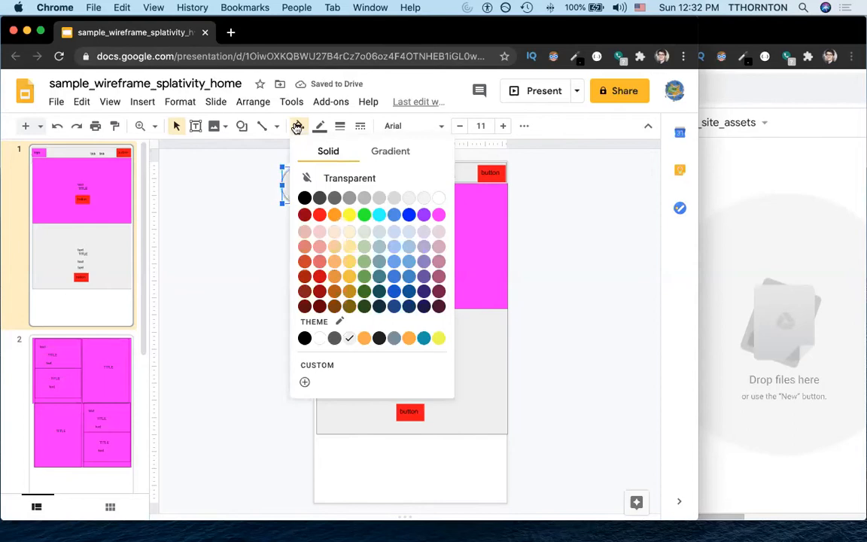
click(409, 215)
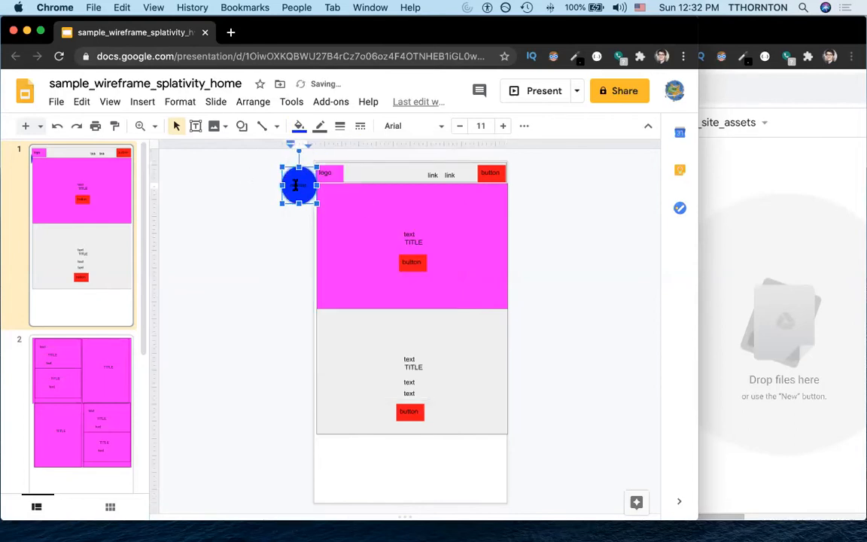
click(524, 125)
click(156, 150)
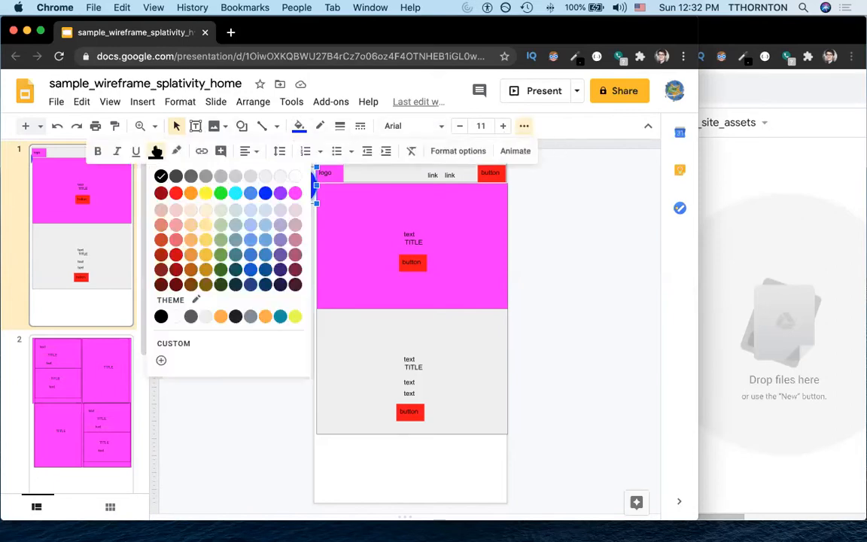
click(296, 174)
click(285, 212)
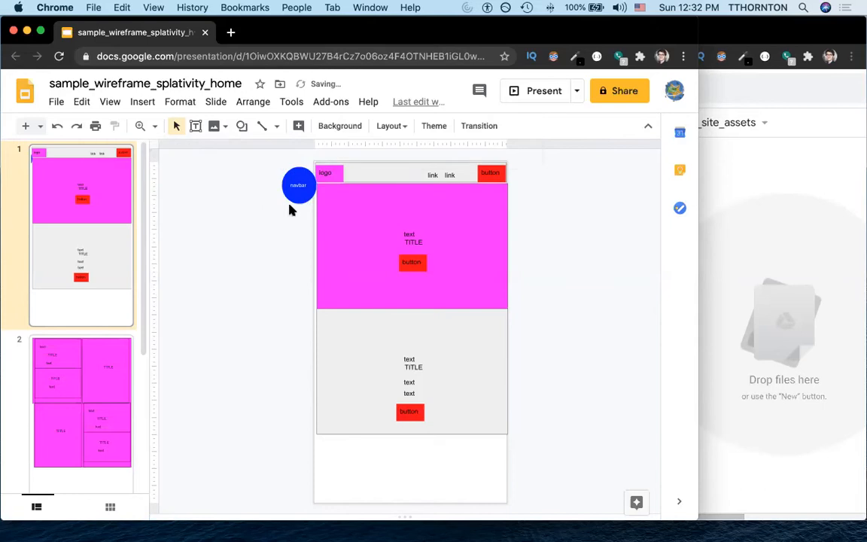
Step: Duplicate the navbar circle, place the copy beside the large magenta section, and relabel it "hero"
click(298, 195)
key(super+c)
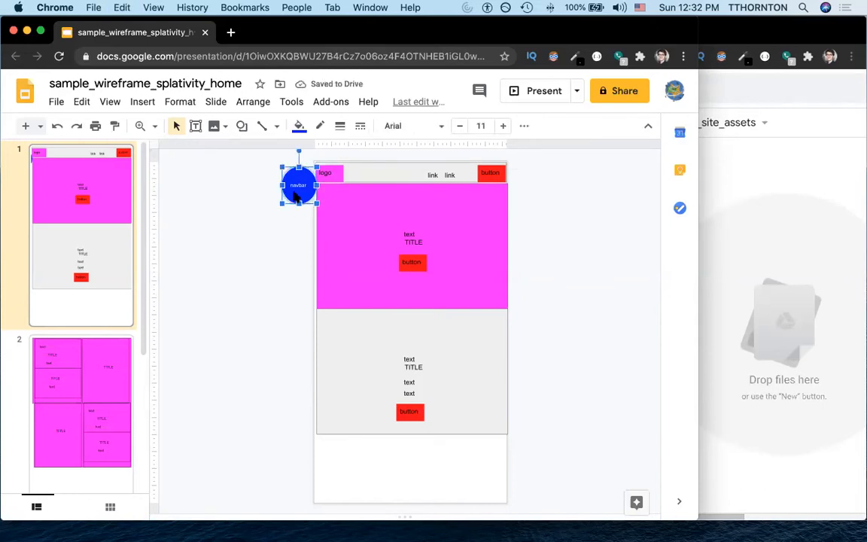
key(super+v)
drag(296, 196, 296, 235)
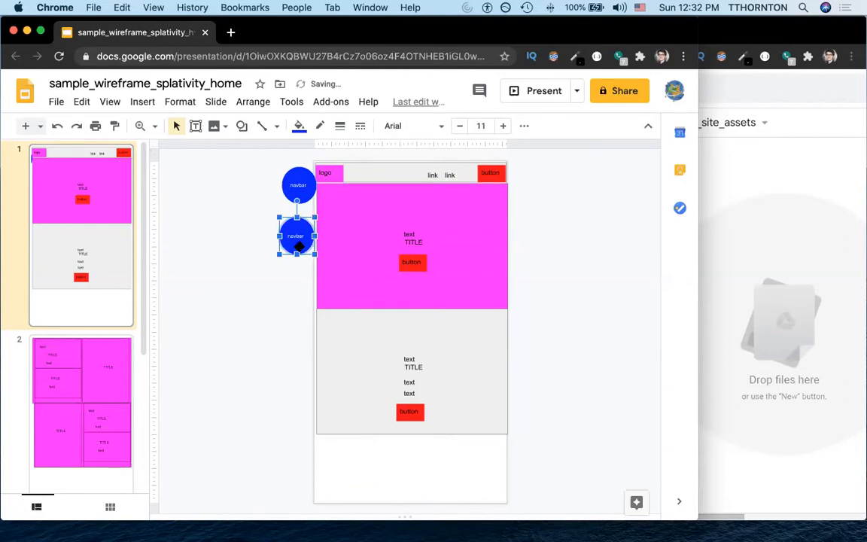
click(295, 237)
double_click(294, 237)
text(hero)
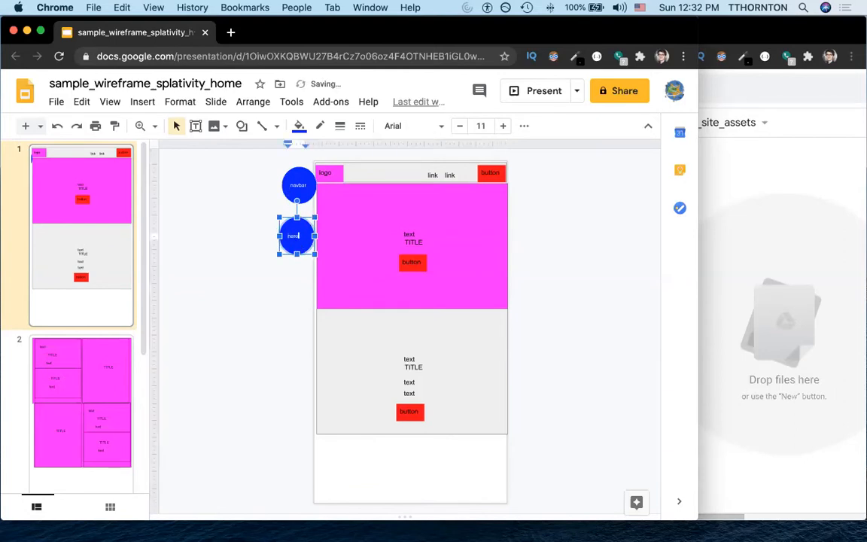
Step: Paste another circle marker beside the grey section on slide 1 and label it "main_1"
key(super+v)
drag(316, 192, 303, 334)
double_click(301, 333)
text(main_)
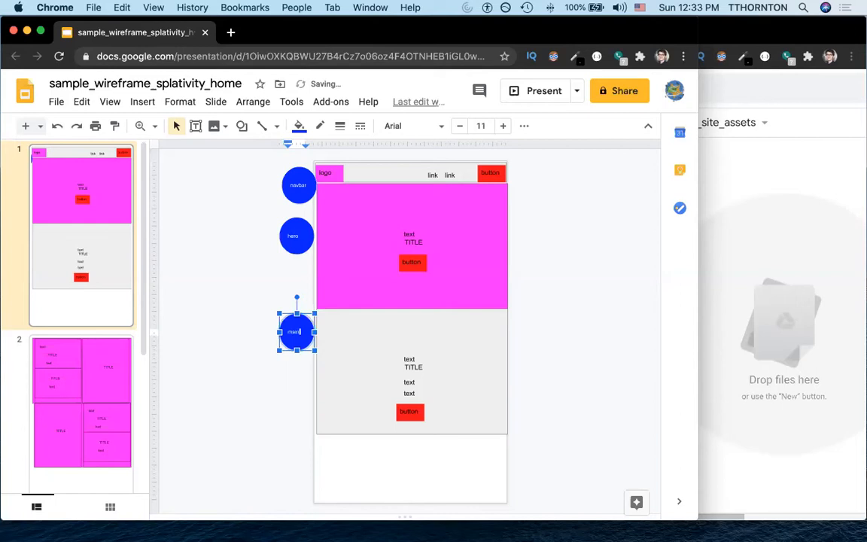
text(1)
key(Escape)
Step: Paste the main_1 marker on slide 2 beside the upper magenta section and relabel it "main_2"
scroll(292, 345, down, 2)
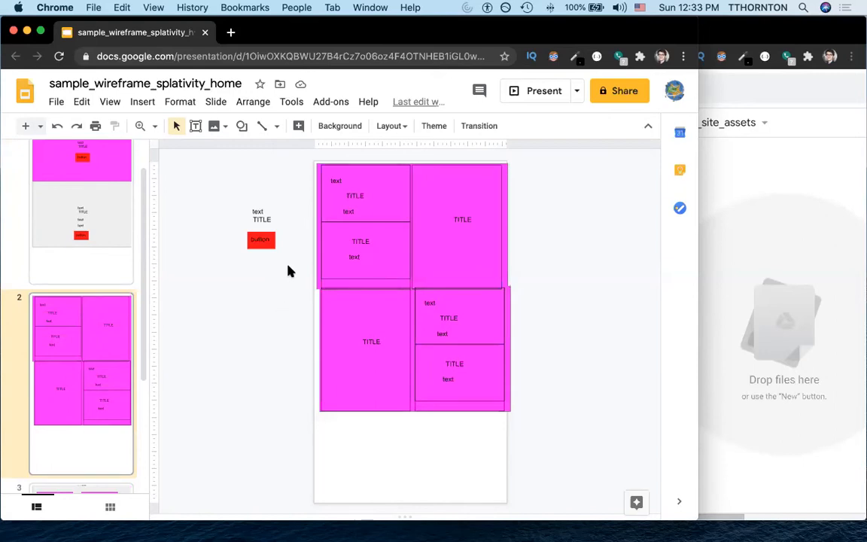
key(ctrl+v)
drag(295, 268, 293, 202)
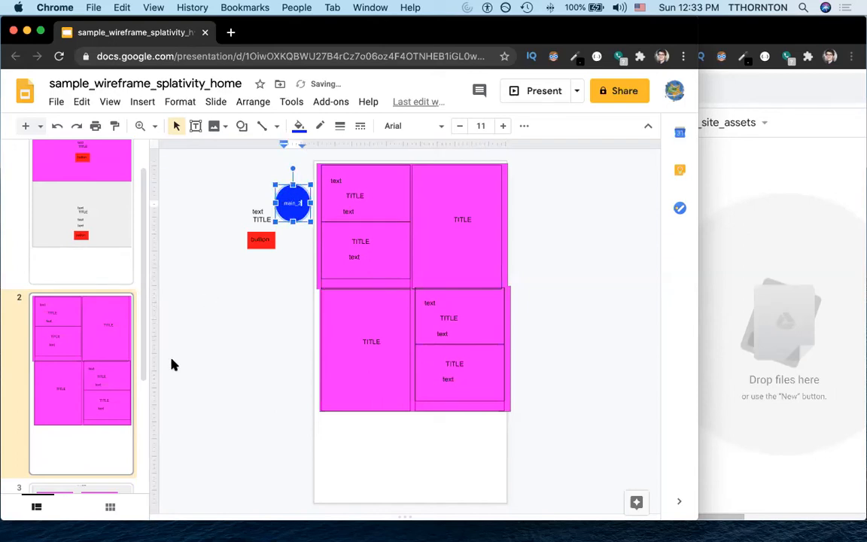
Step: Paste another marker on slide 2 beside the lower magenta section and relabel it "main_3"
click(269, 335)
key(cmd+v)
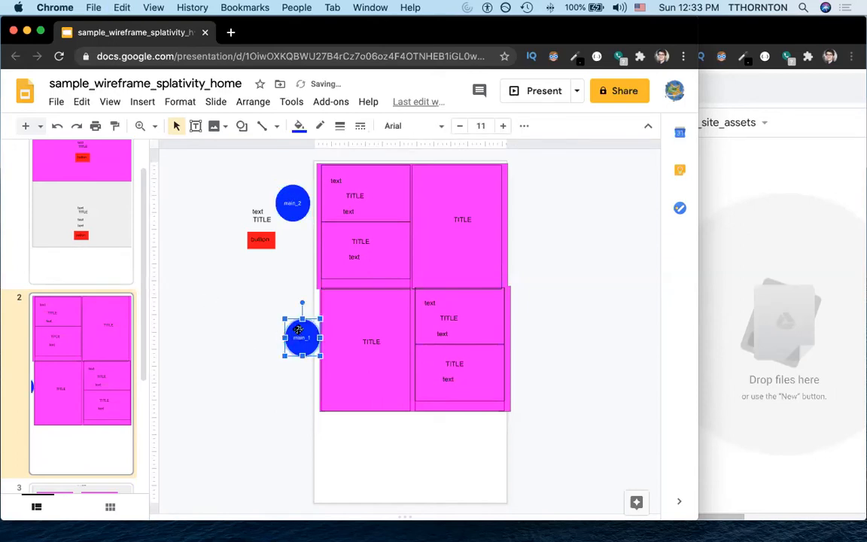
drag(292, 325, 283, 313)
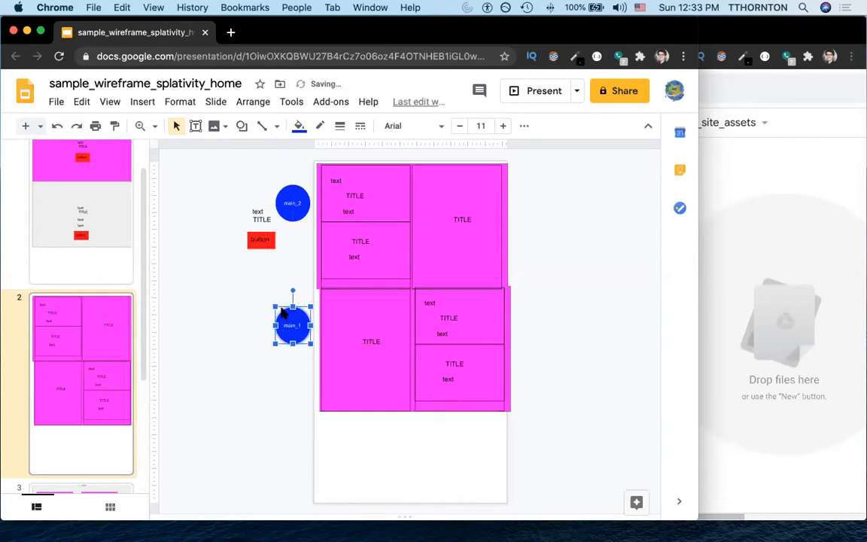
click(296, 326)
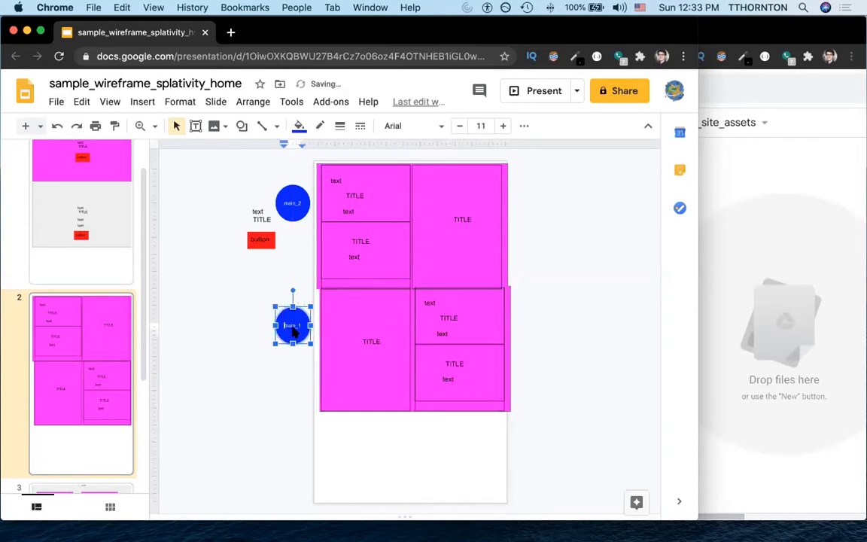
key(BackSpace)
text(3)
click(215, 420)
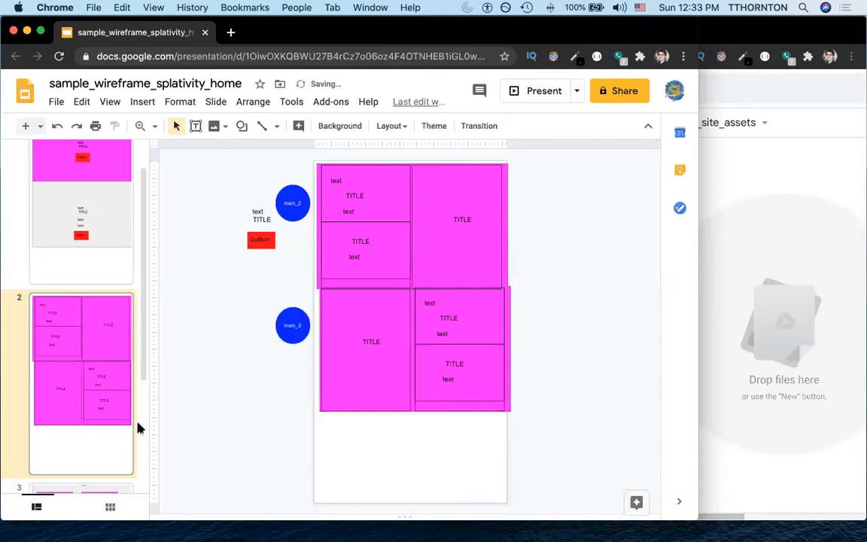
Step: Paste a marker on slide 3 beside the section with two magenta boxes and relabel it "main_4"
click(106, 488)
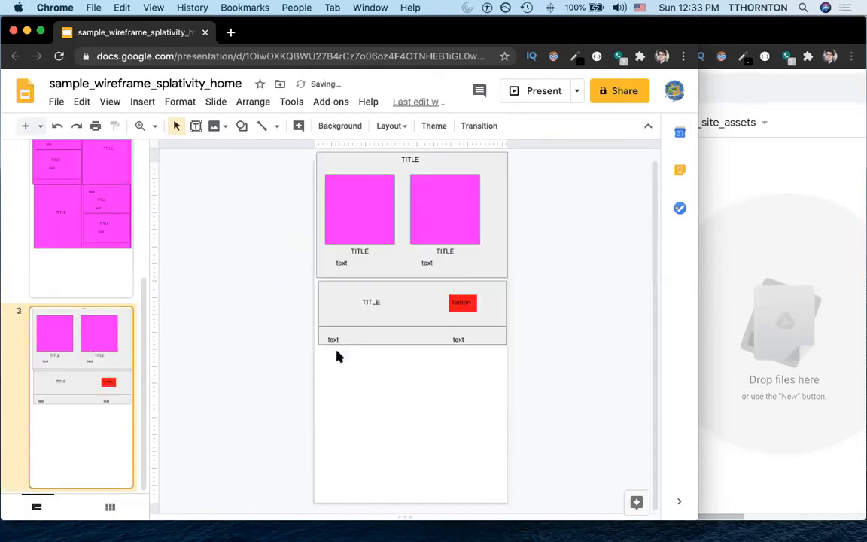
key(super+v)
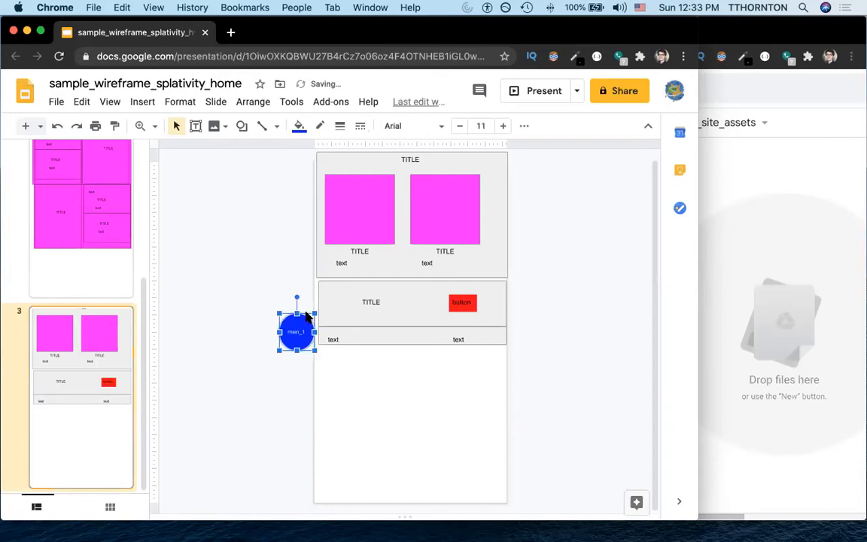
drag(306, 316, 301, 189)
click(299, 204)
key(BackSpace)
text(4)
Step: Paste a marker on slide 3 beside the grey section with the red button and relabel it "main_5"
click(269, 278)
key(super+v)
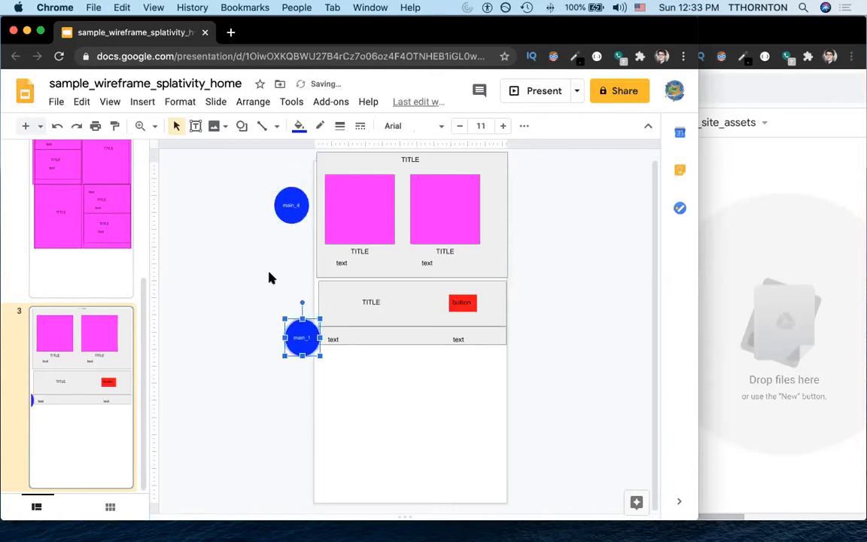
drag(289, 324, 284, 290)
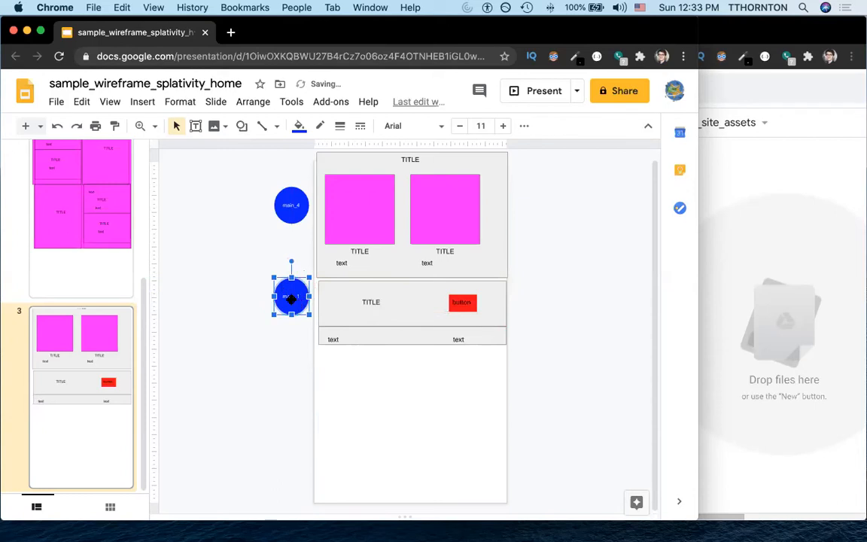
click(290, 296)
key(BackSpace)
text(5)
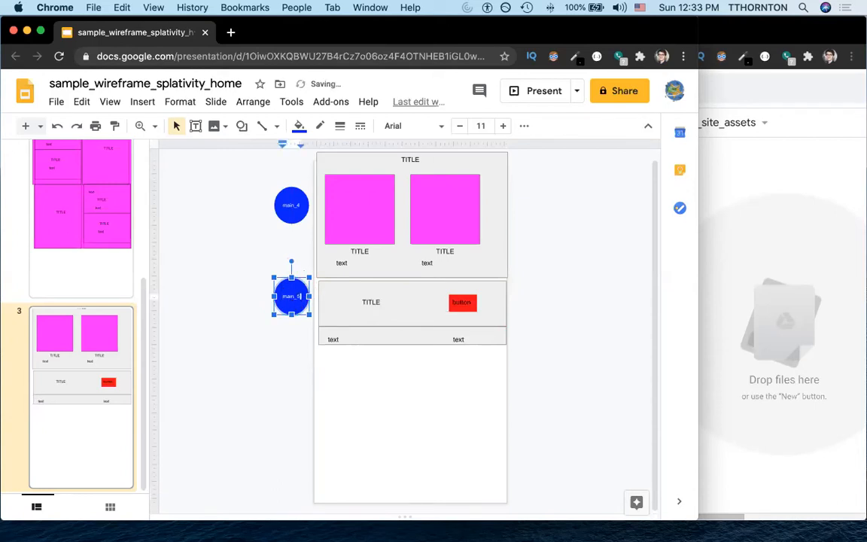
Step: Paste another marker on slide 3 beside the narrow text strip at the page's end and relabel it "footer"
click(267, 358)
key(super+v)
drag(307, 340, 288, 342)
double_click(288, 343)
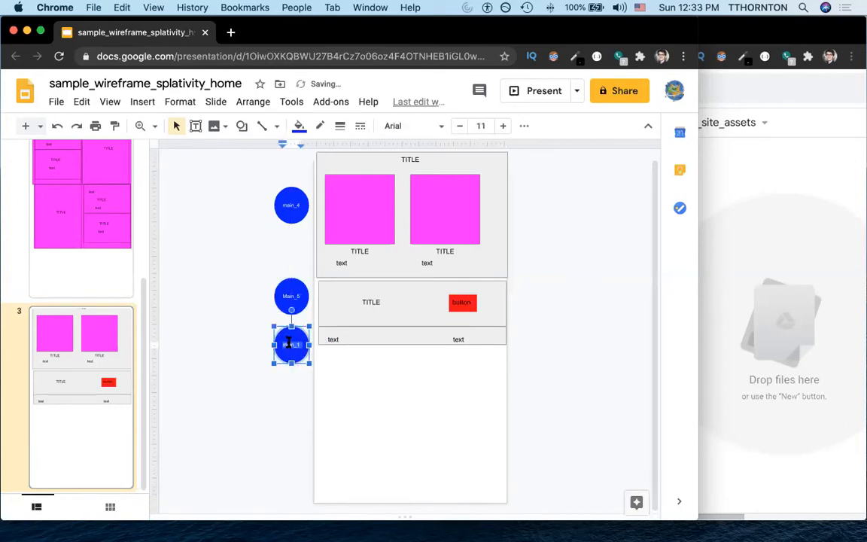
text(footer)
click(251, 420)
Step: Correct the label of the marker above the footer marker to lowercase "main_5"
click(288, 294)
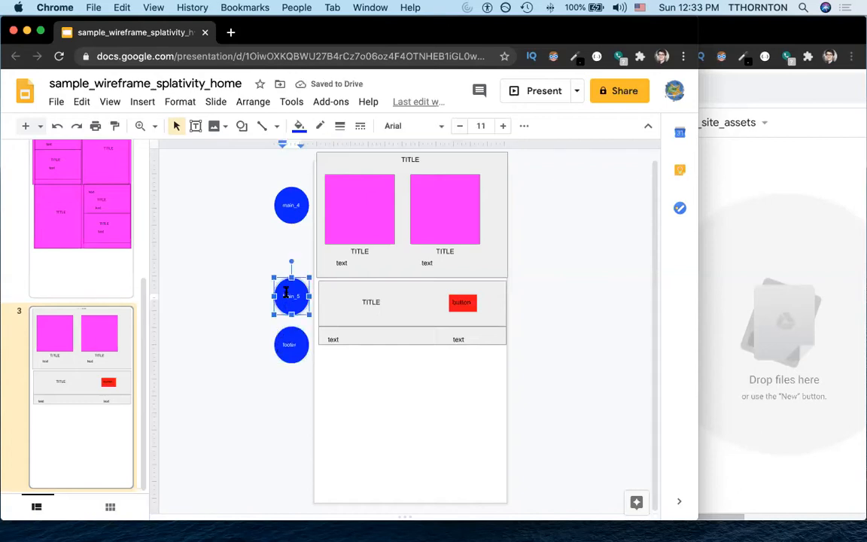
key(BackSpace)
text(m)
click(242, 302)
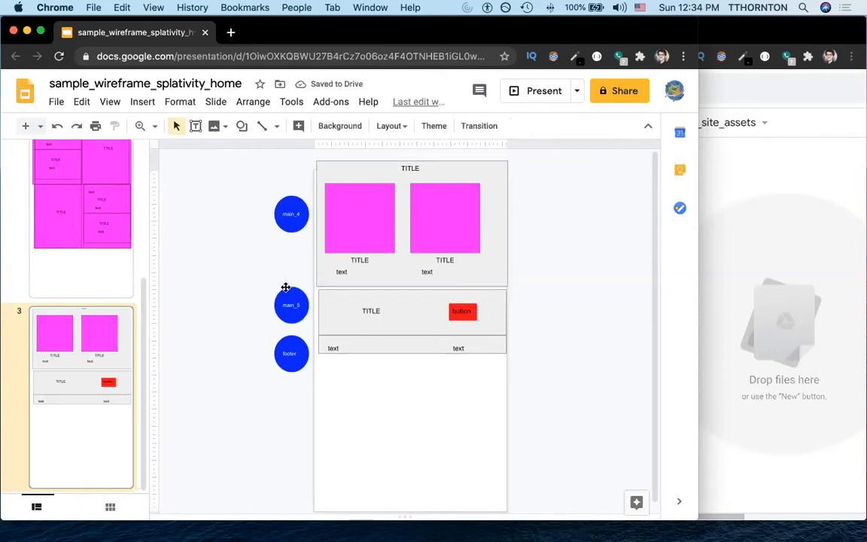
Step: Review the section markers on slides 1, 2 and 3 of the wireframe
click(108, 186)
scroll(108, 186, up, 3)
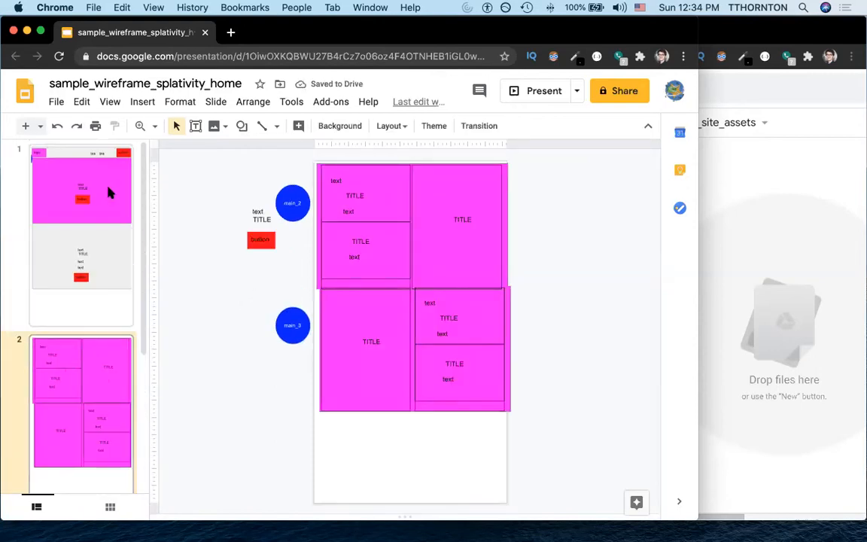
click(93, 176)
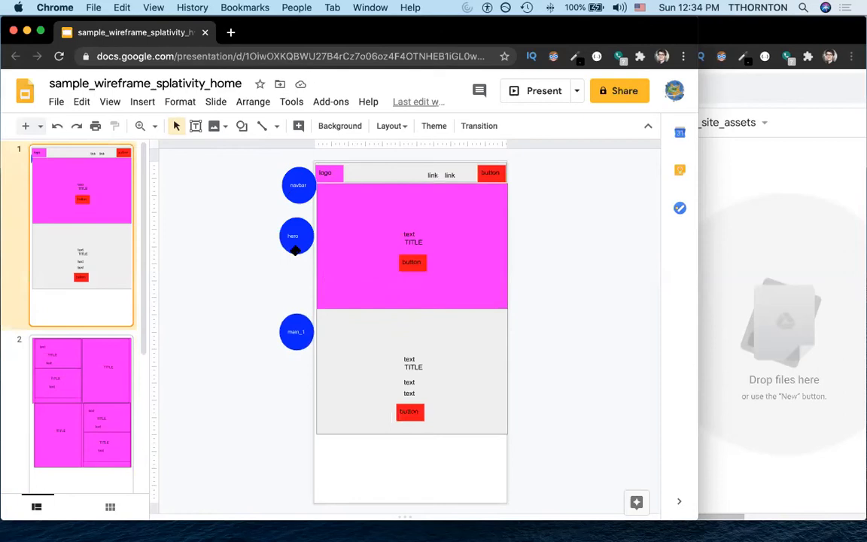
key(Down)
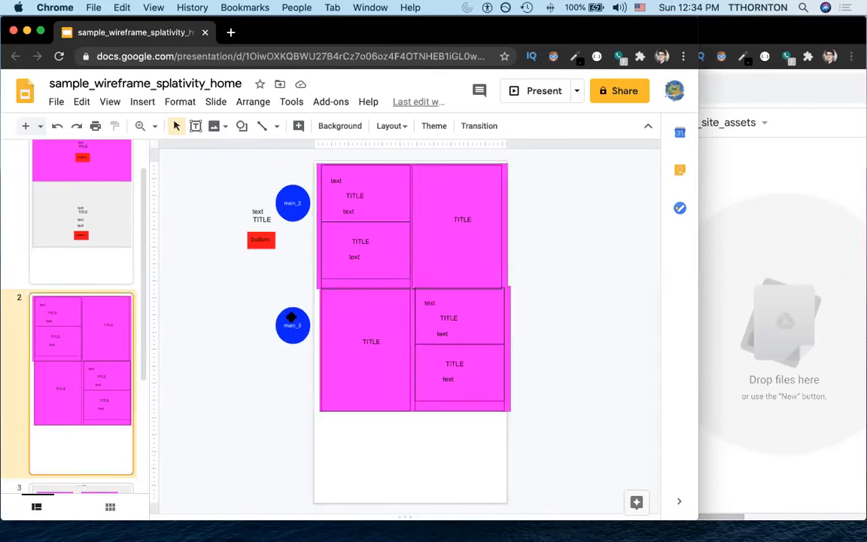
key(Down)
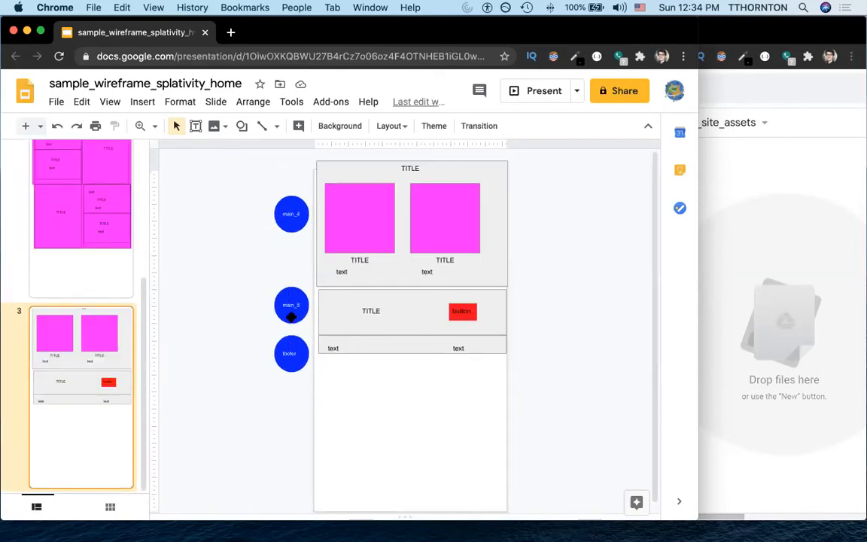
key(Up)
Step: Switch to Google Drive and create a folder named "logo" inside splativity_site_assets
click(748, 241)
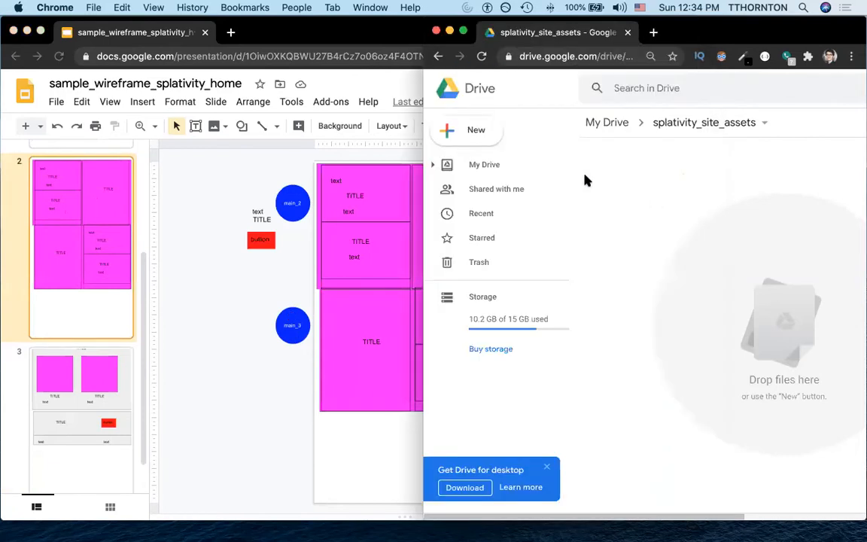
click(494, 137)
click(491, 137)
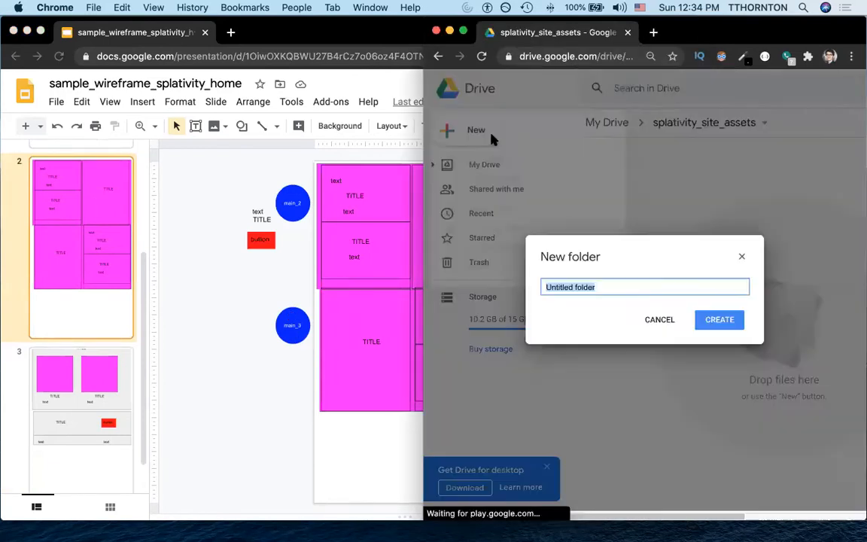
text(logo)
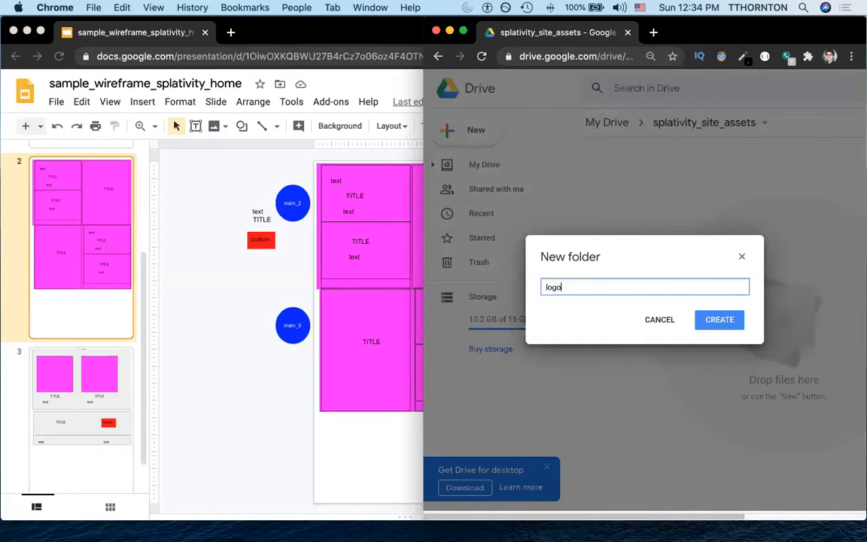
key(Return)
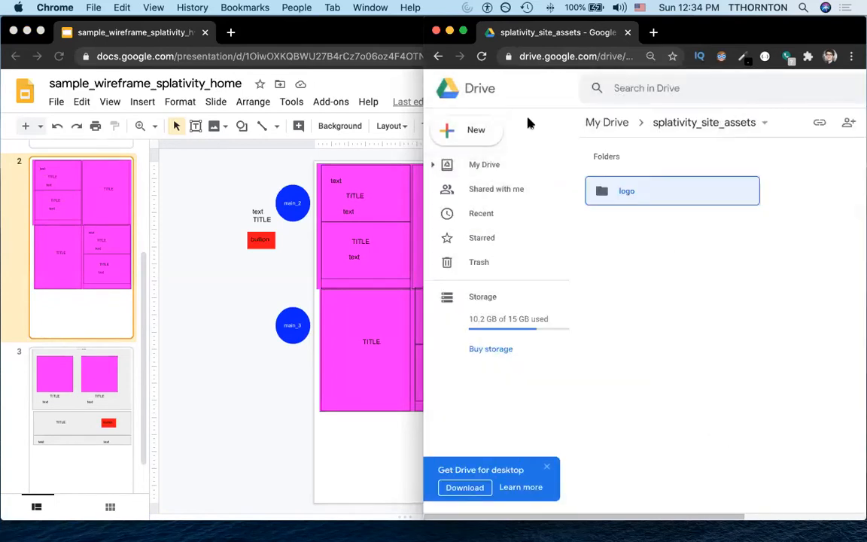
Step: Create a folder named "main_1" in splativity_site_assets for the first main section
click(480, 138)
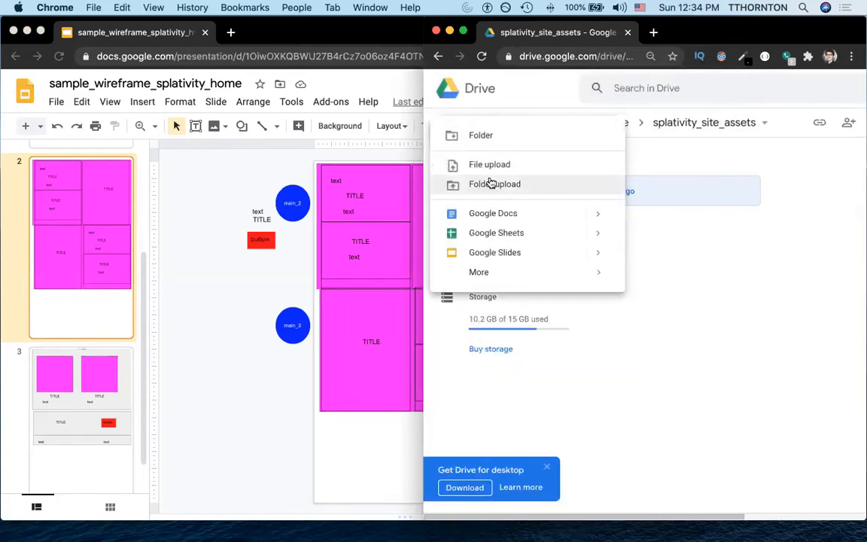
click(479, 169)
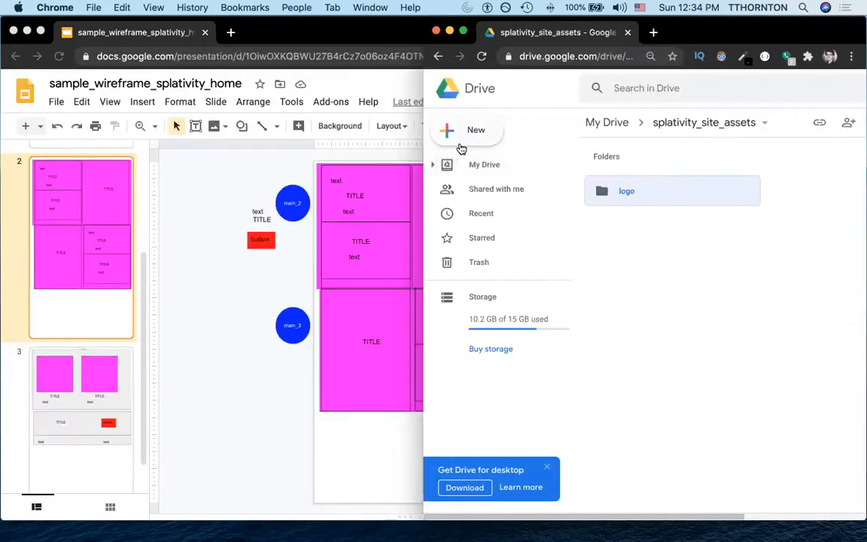
click(460, 140)
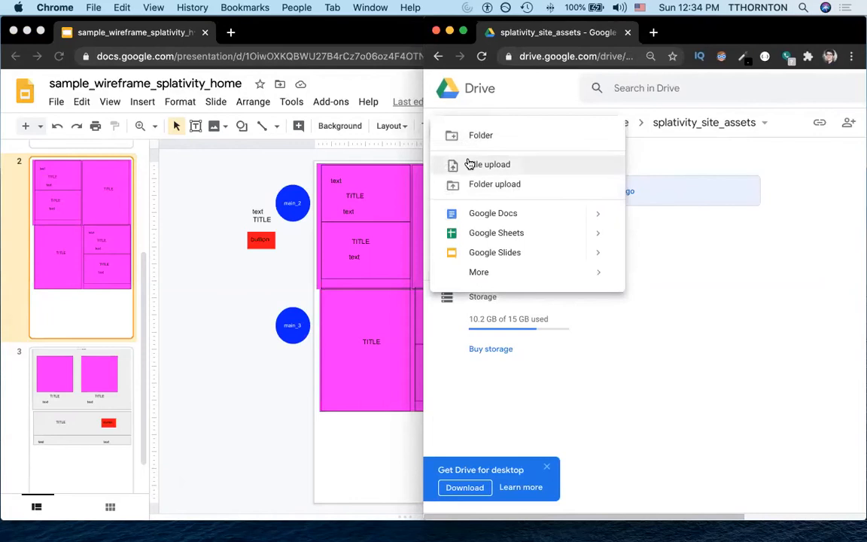
click(474, 137)
text(m)
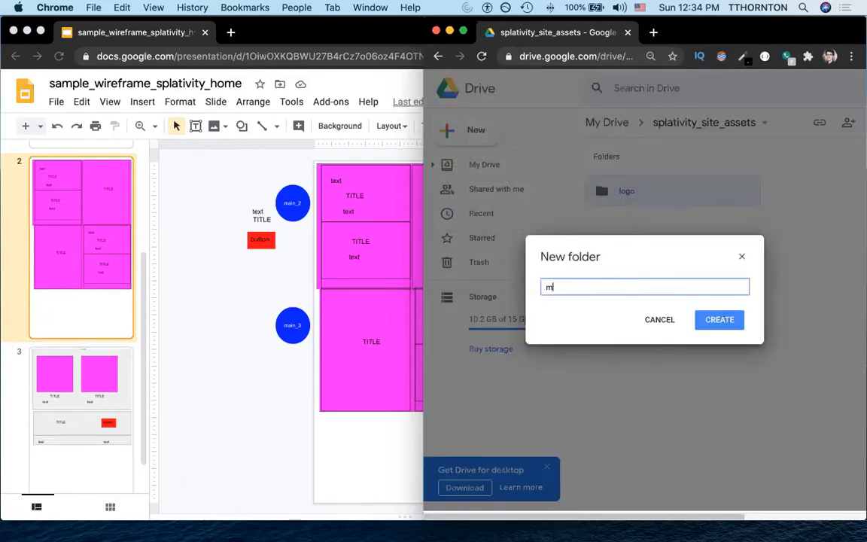
text(ain_3)
key(Return)
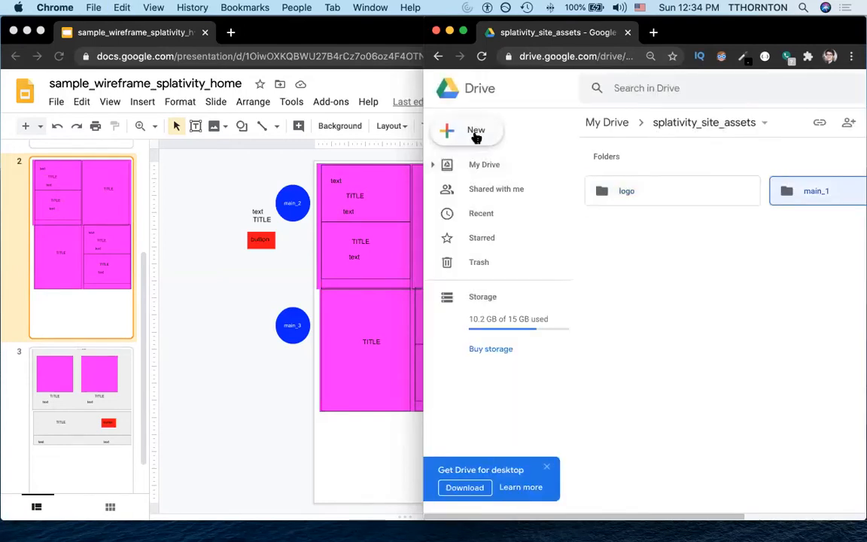
Step: Create a folder named "main_2" in splativity_site_assets
click(466, 131)
click(479, 143)
text(main_)
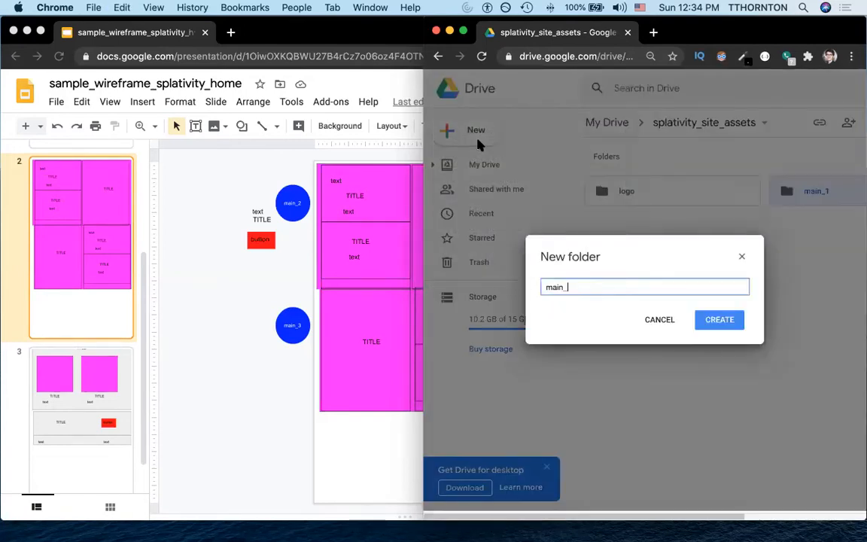
text(2)
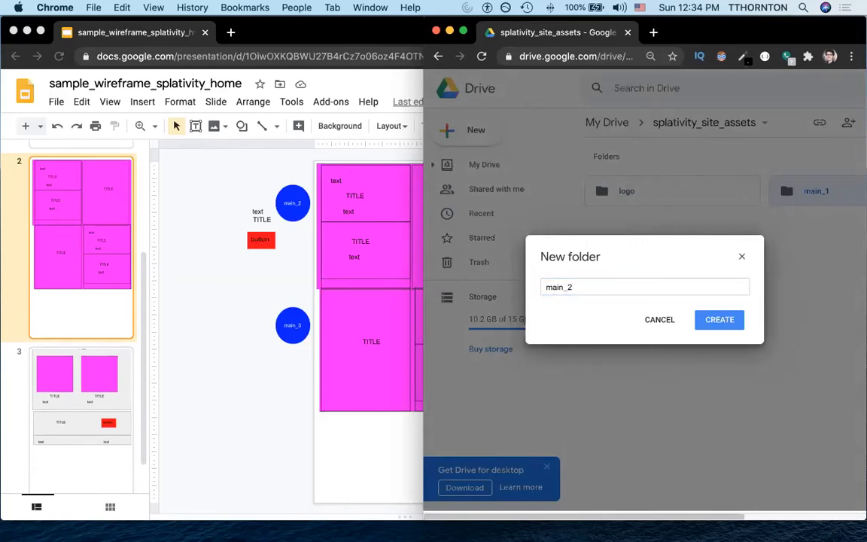
key(Return)
Step: Create a folder named "main_3" in splativity_site_assets
click(476, 129)
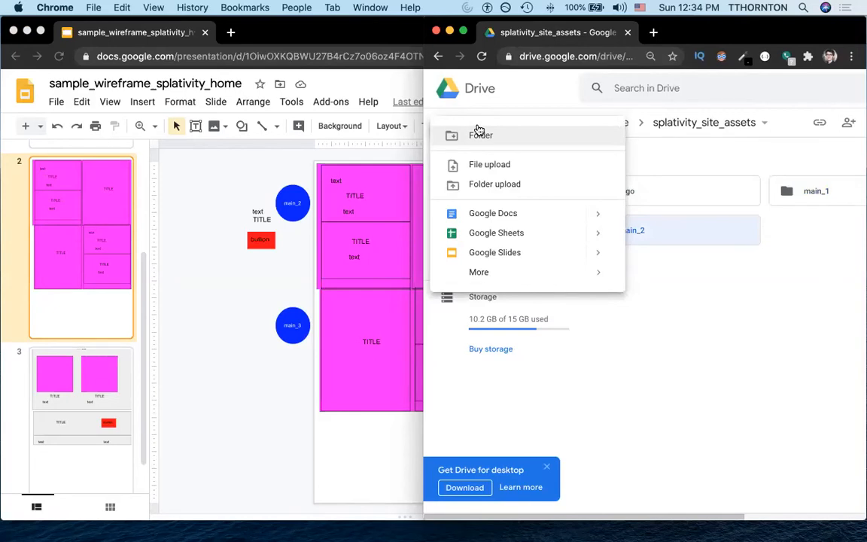
click(479, 131)
text(main_)
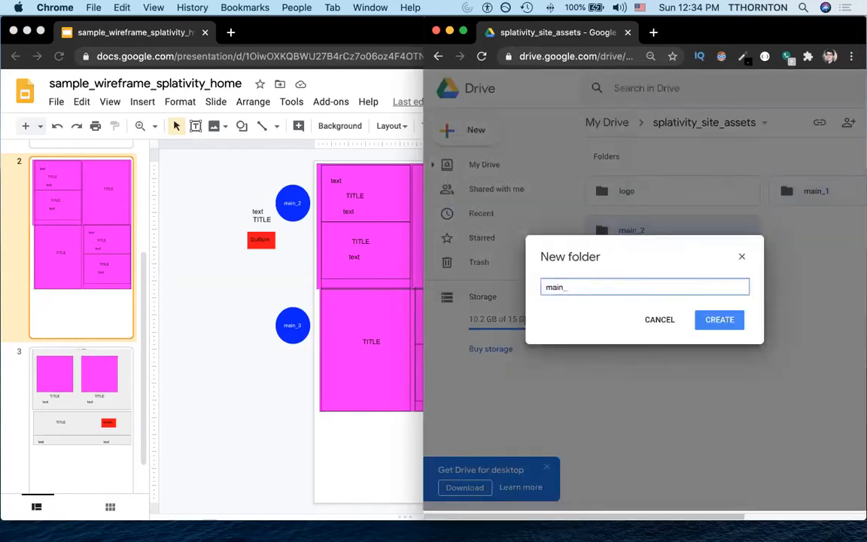
text(3)
key(Return)
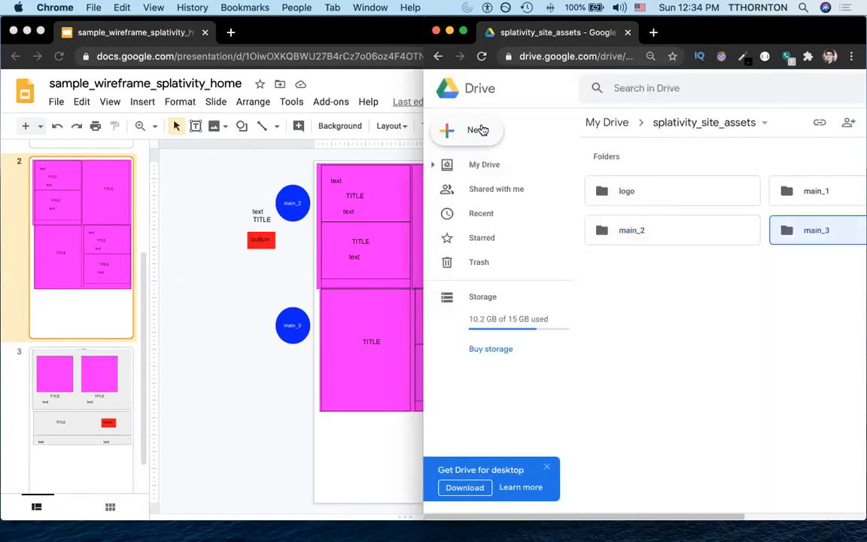
Step: Create a folder named "main_4" in splativity_site_assets
click(486, 131)
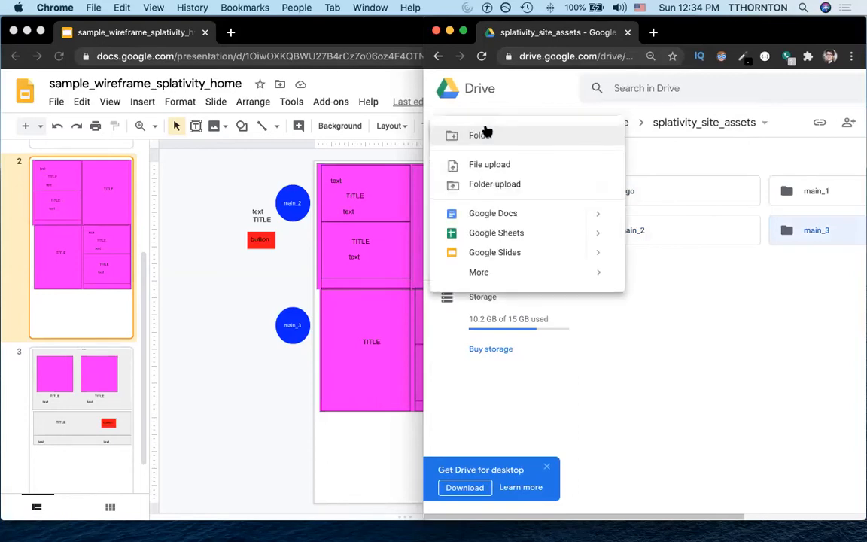
click(482, 134)
text(main_)
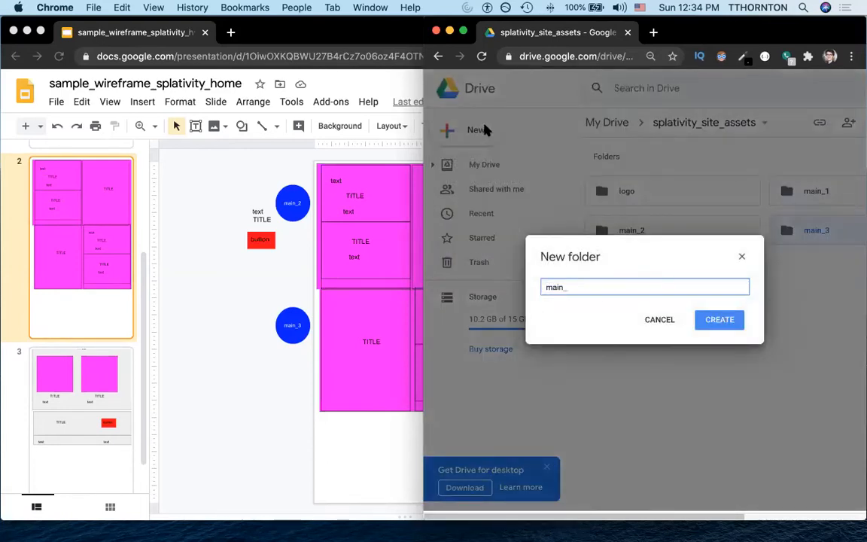
text(4)
key(Return)
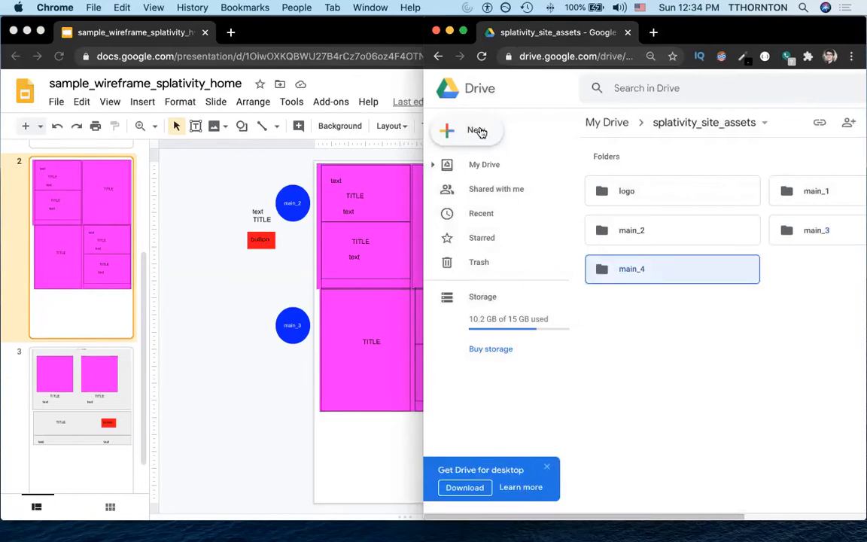
Step: Check the remaining section markers on wireframe slide 3, and create a Drive folder named "main_5" in splativity_site_assets
click(53, 392)
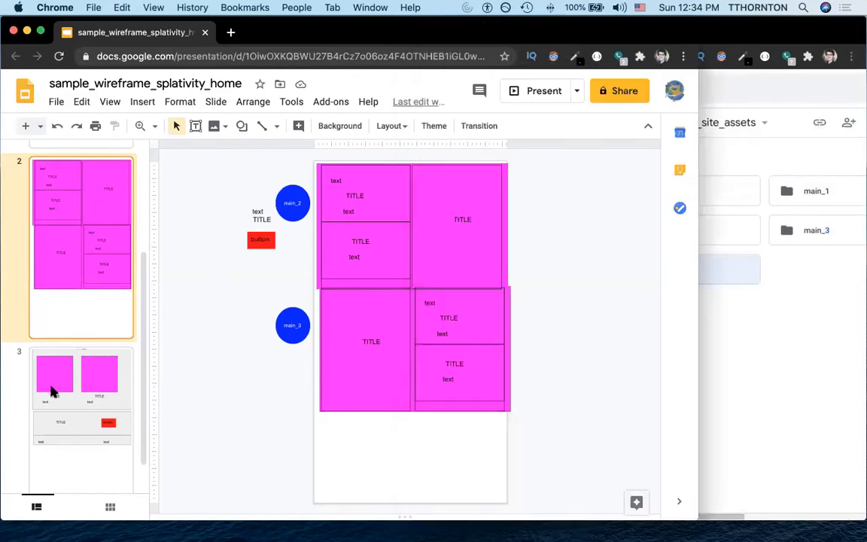
click(52, 392)
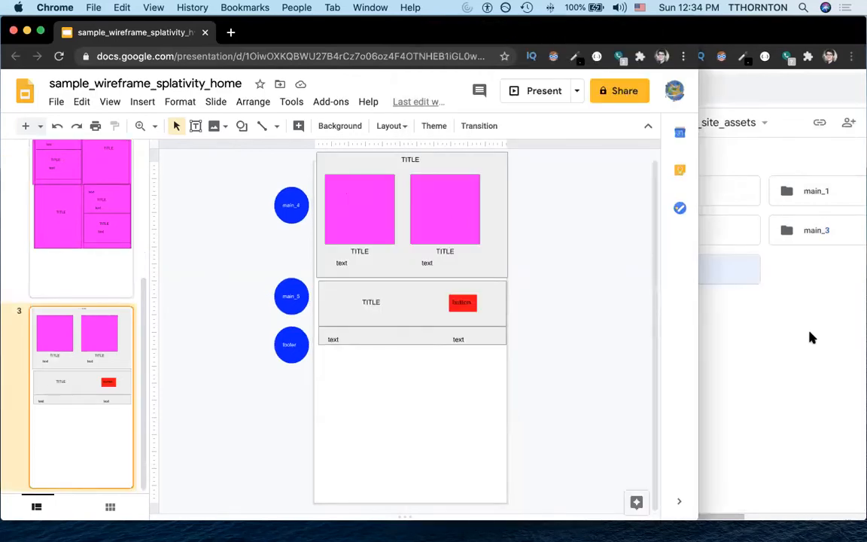
click(769, 335)
click(494, 131)
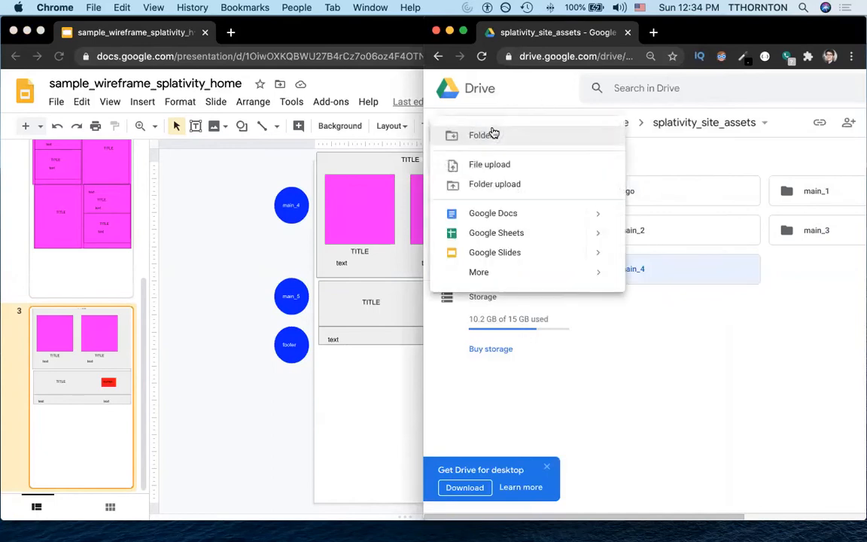
click(476, 135)
text(main_)
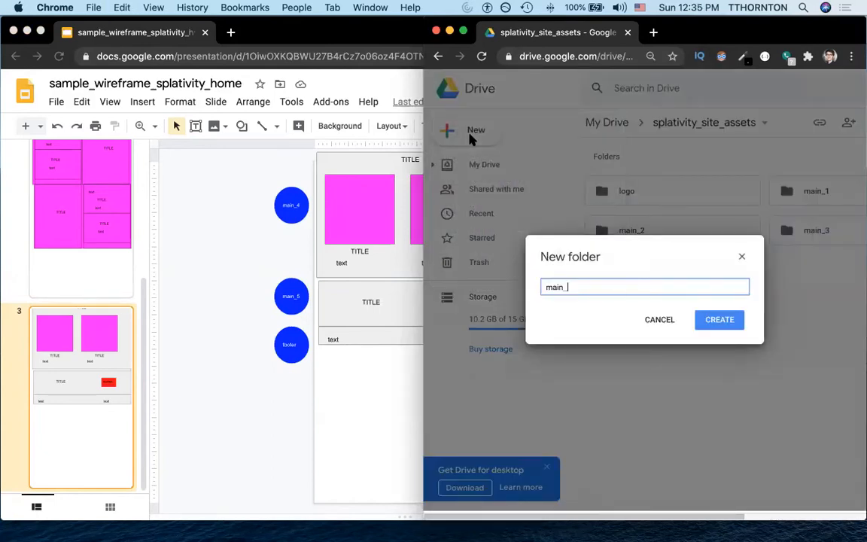
text(5)
key(Return)
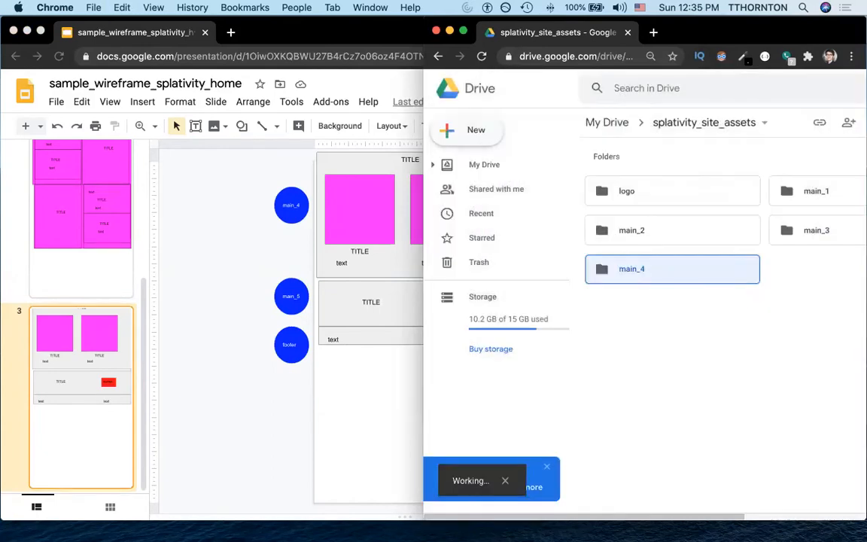
Step: Create a folder named "footer" in splativity_site_assets
click(482, 136)
click(475, 140)
text(footer)
key(Return)
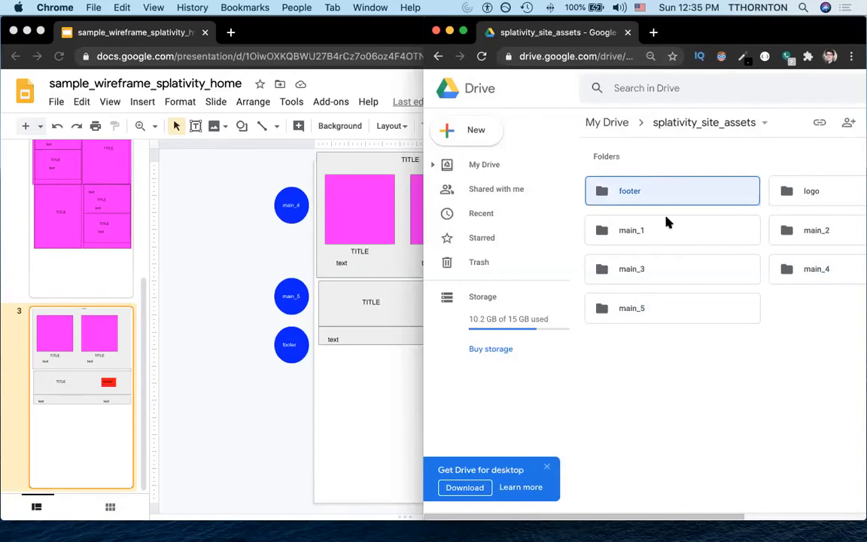
Step: Display wireframe slide 1 and compare its section markers with the folders in splativity_site_assets
click(241, 233)
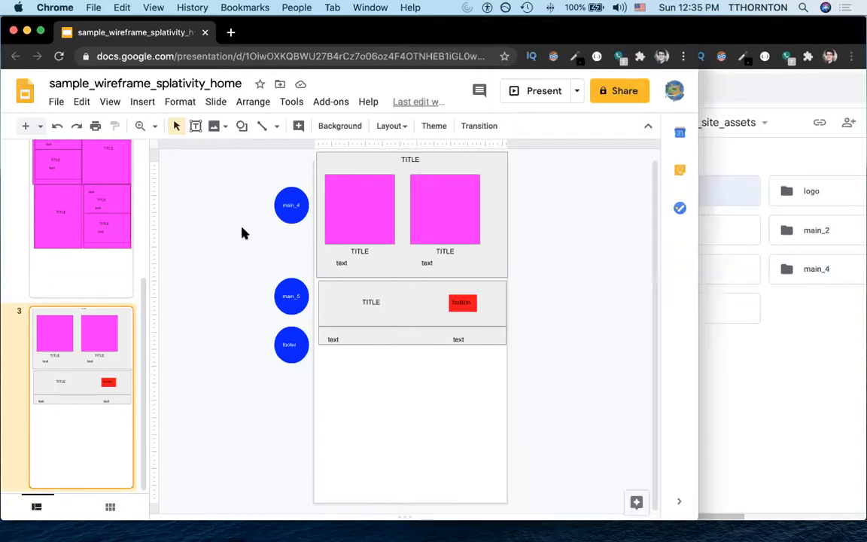
scroll(76, 221, up, 5)
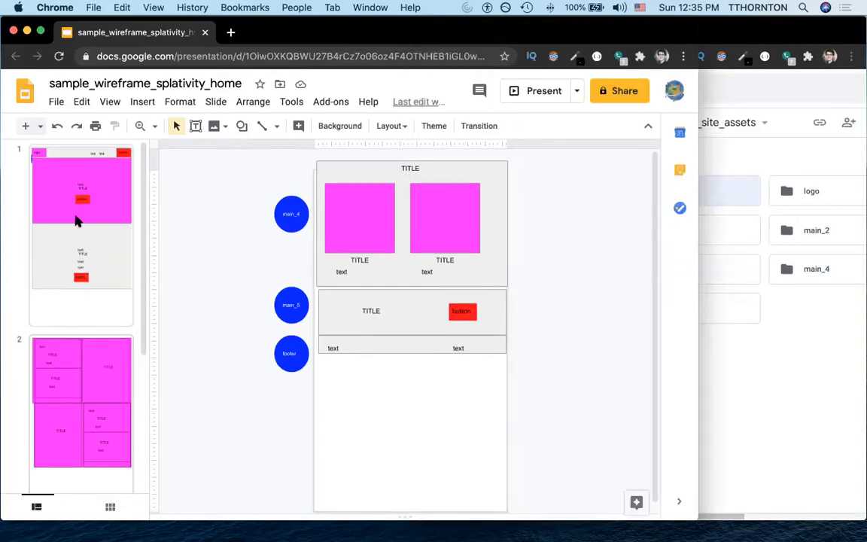
click(77, 175)
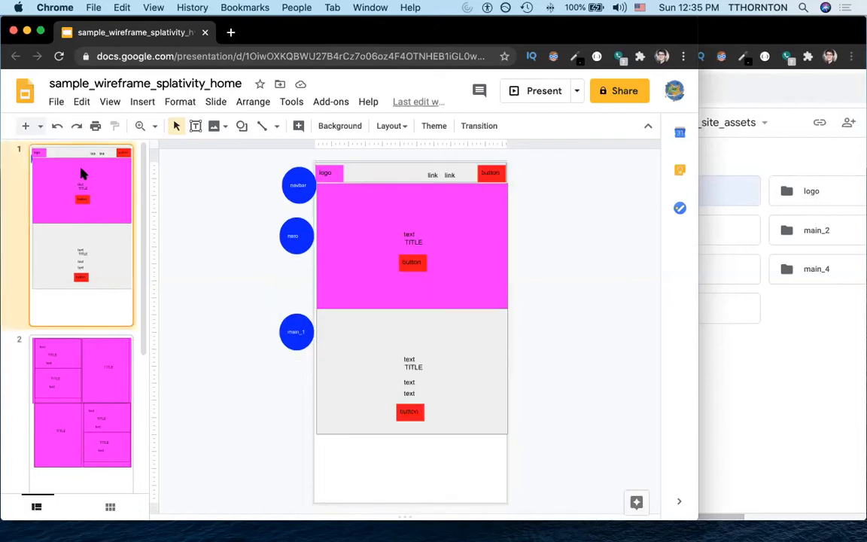
click(803, 298)
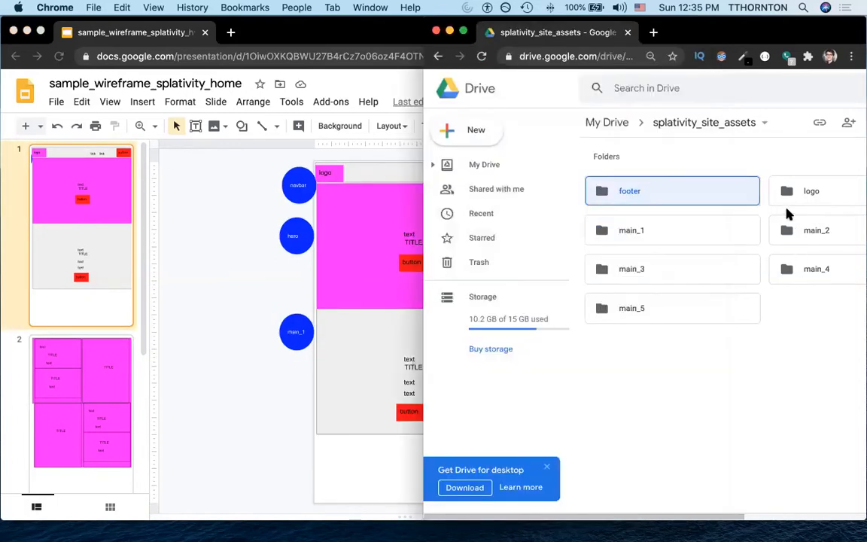
click(246, 226)
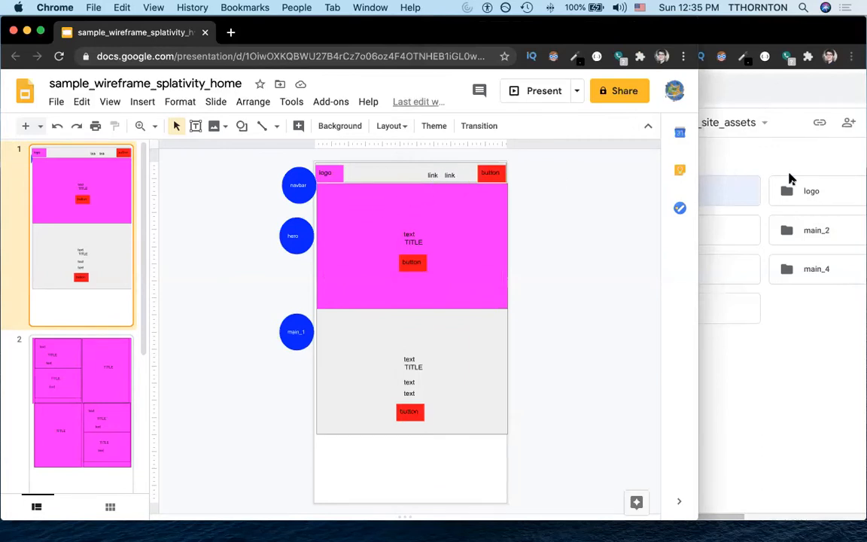
Step: Upload "splativity-logo-new-7-150x150 copy.png" into the logo folder, searching the computer for "splativity" to find it
double_click(809, 189)
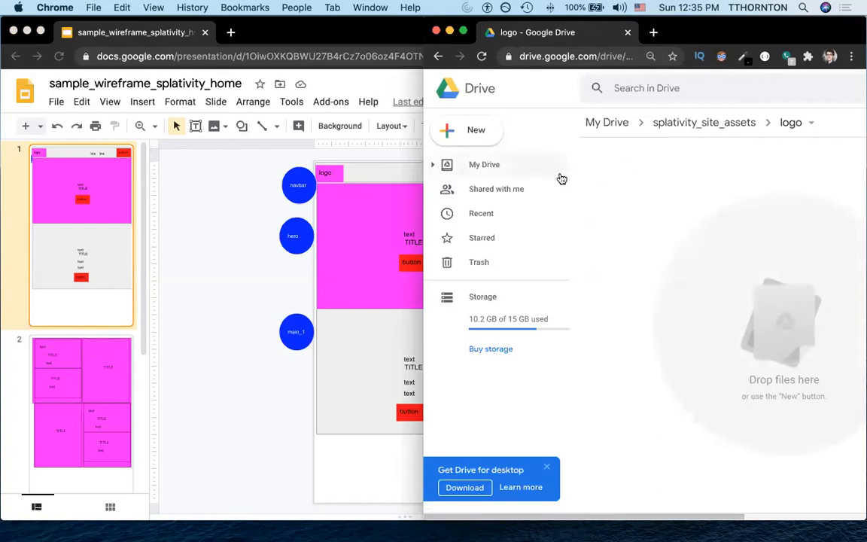
click(467, 131)
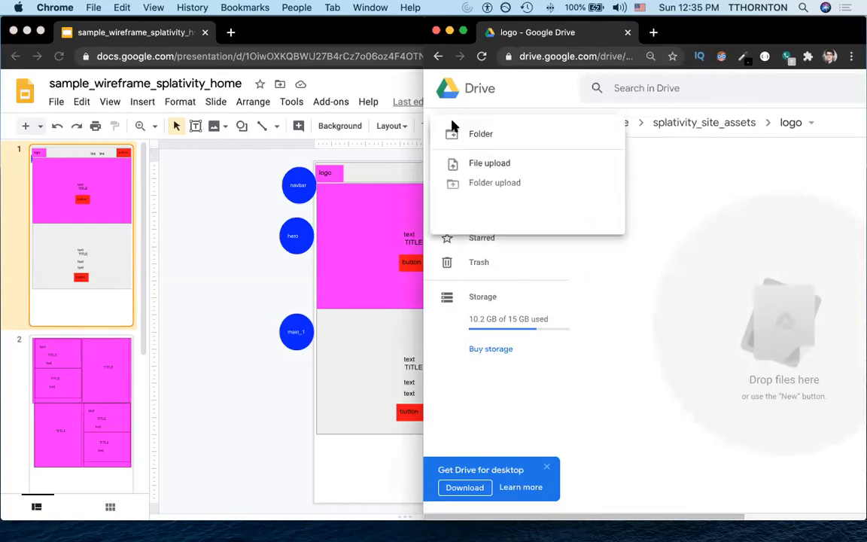
click(490, 165)
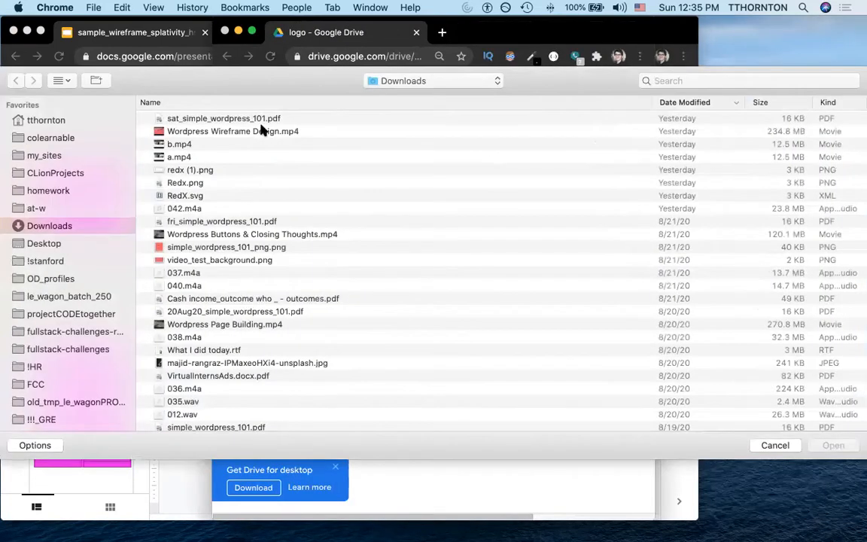
click(682, 82)
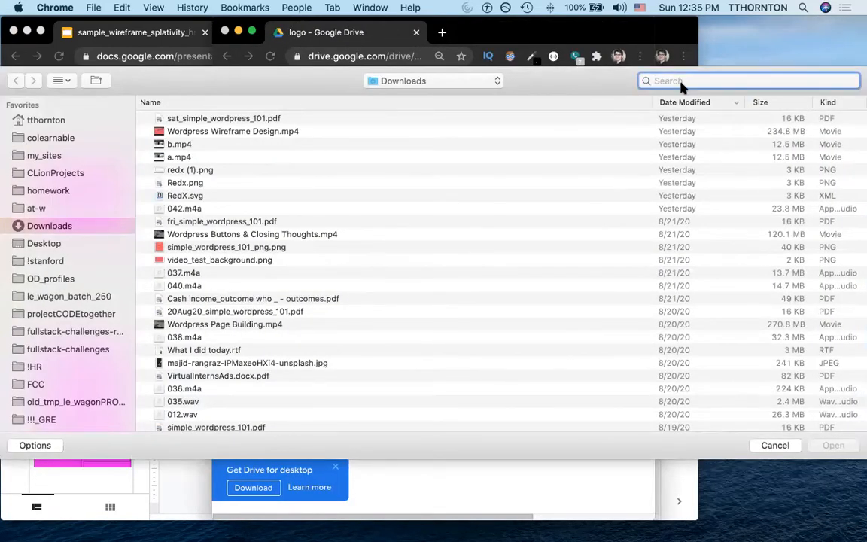
text(spla)
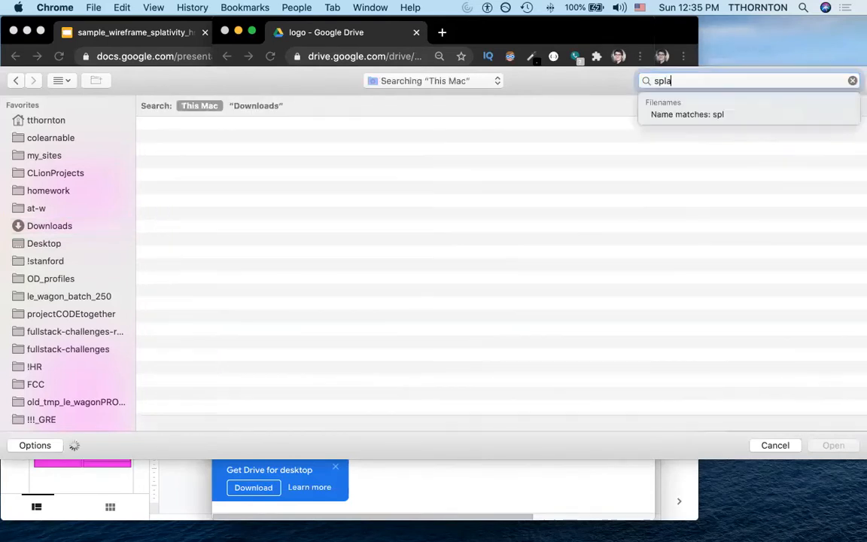
text(tivity)
key(Return)
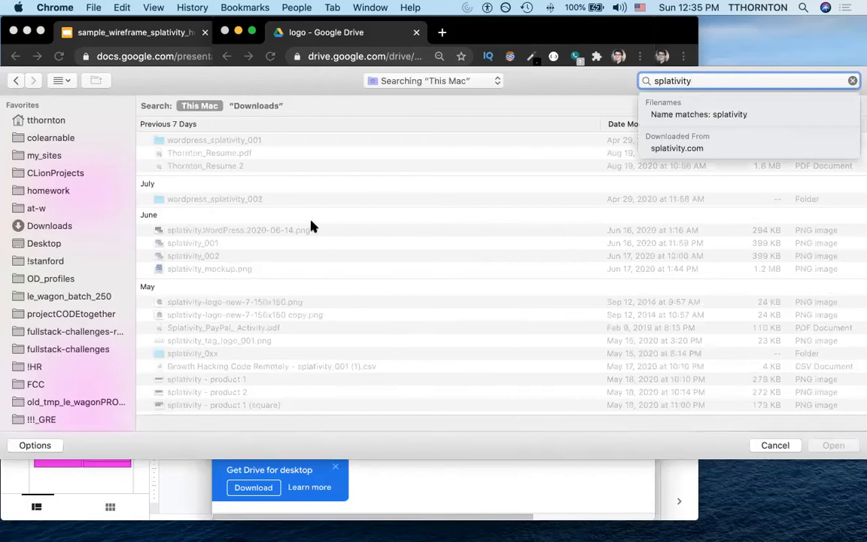
double_click(209, 315)
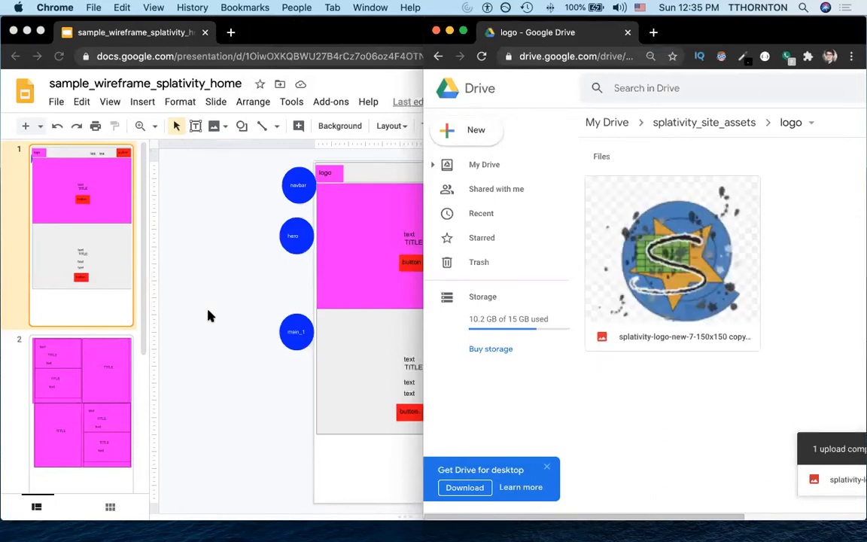
Step: Create a Google Docs document in the logo folder and name it "logo_text"
click(474, 131)
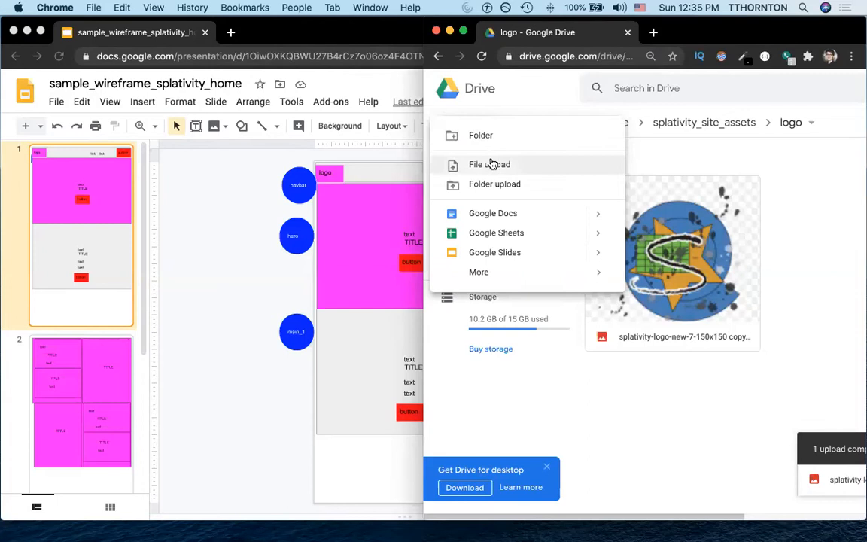
click(494, 213)
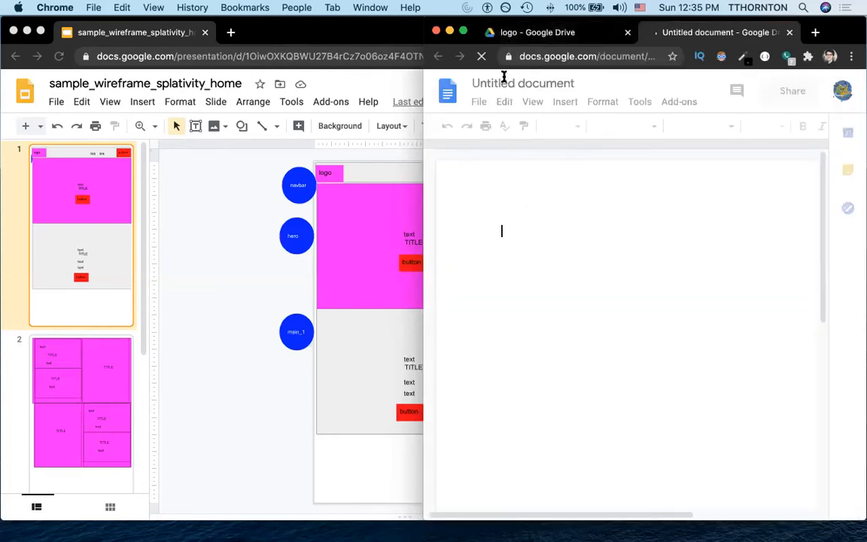
click(503, 78)
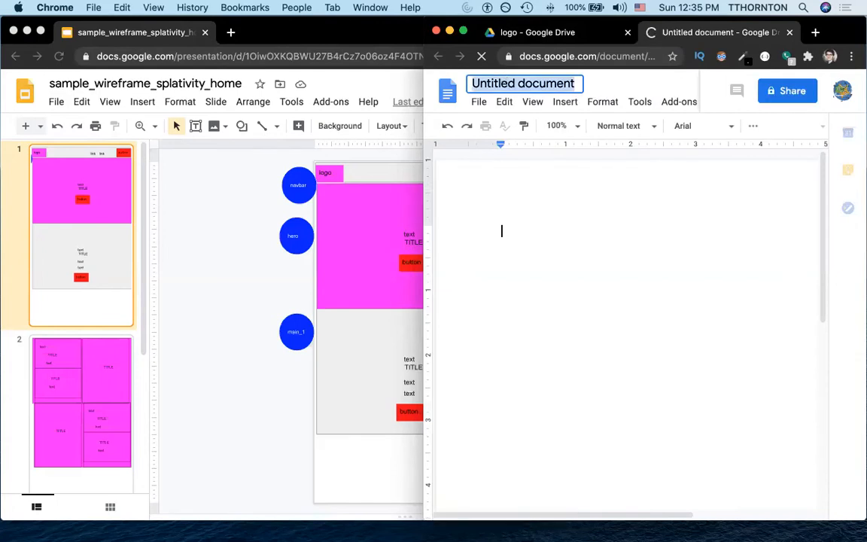
text(logo_t)
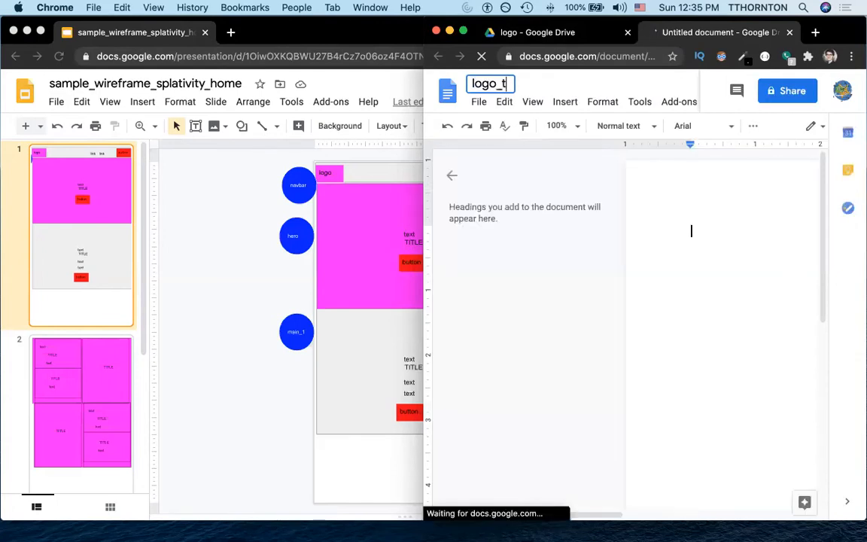
text(ext)
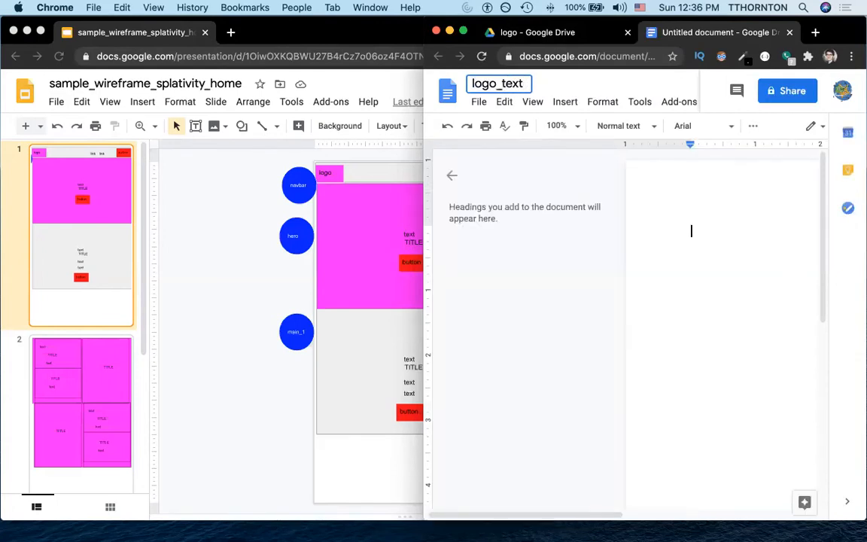
key(super+a)
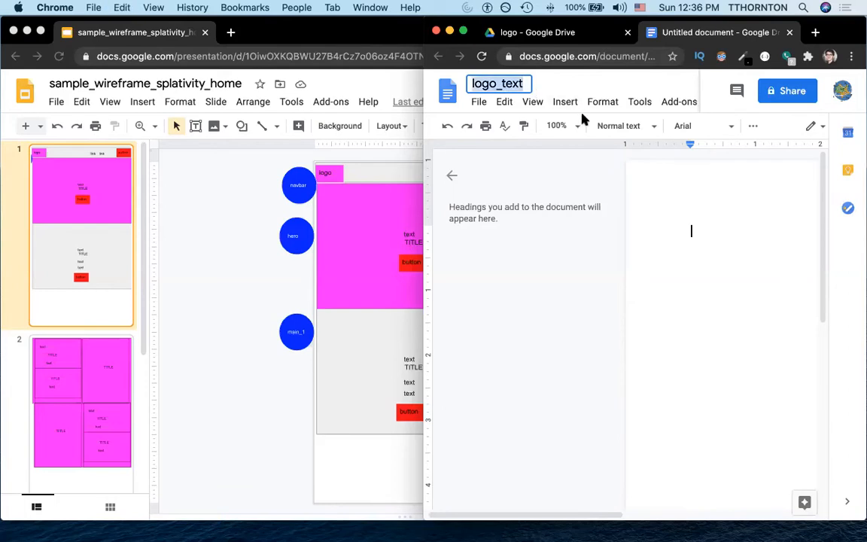
click(712, 192)
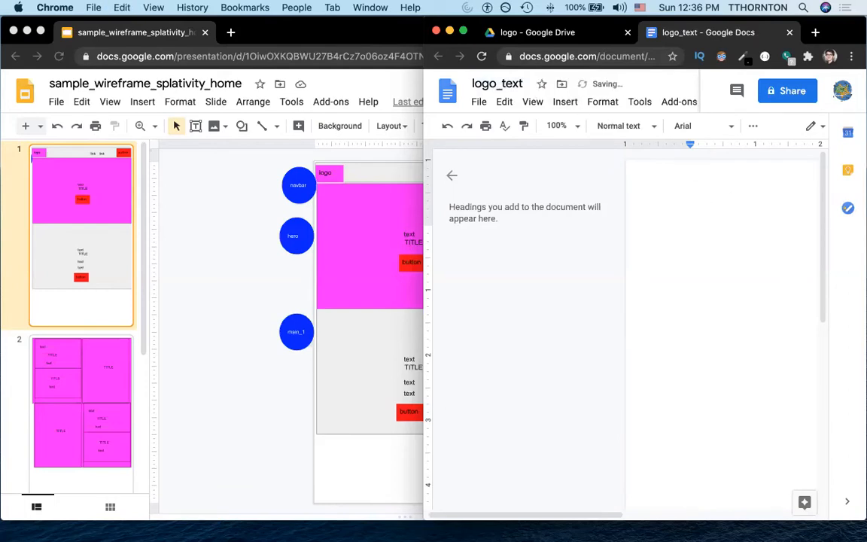
Step: Write the navbar texts "Home", "Contact" and "OUR COURSES" on separate lines in logo_text, checking them against the wireframe, and close the document
click(200, 222)
click(225, 301)
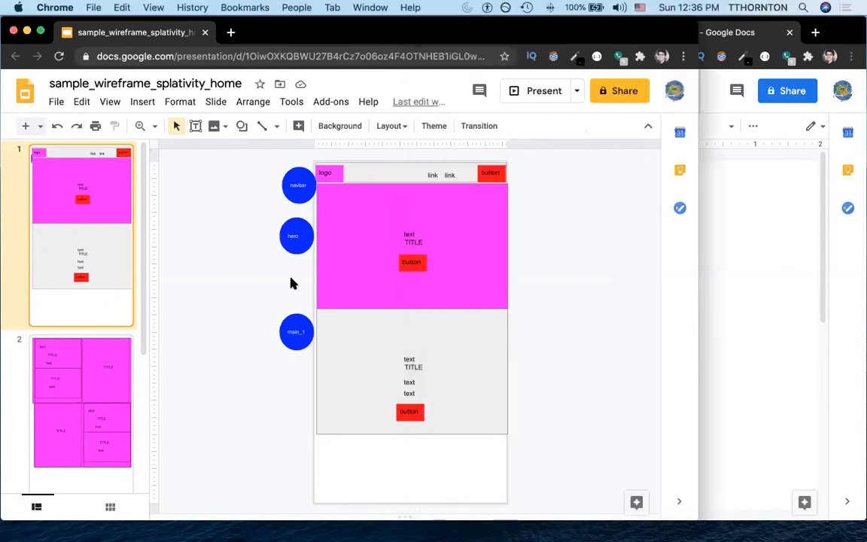
click(761, 225)
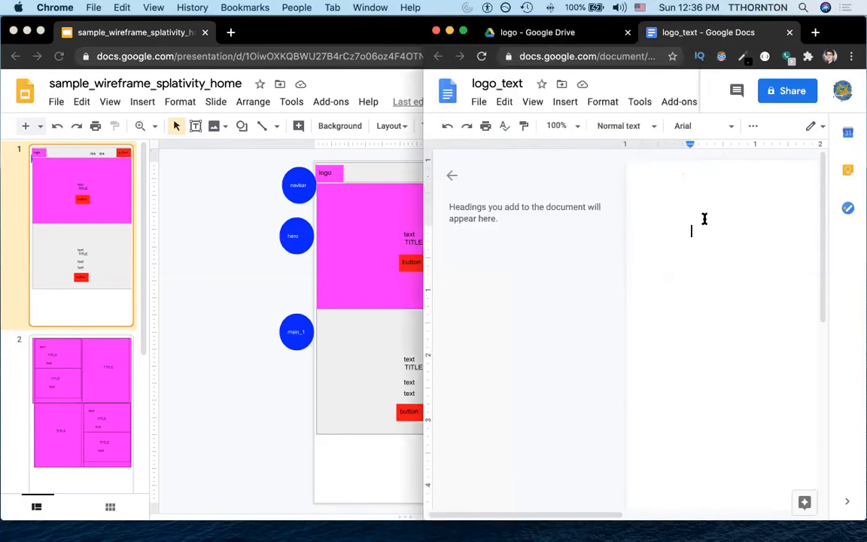
text(Home)
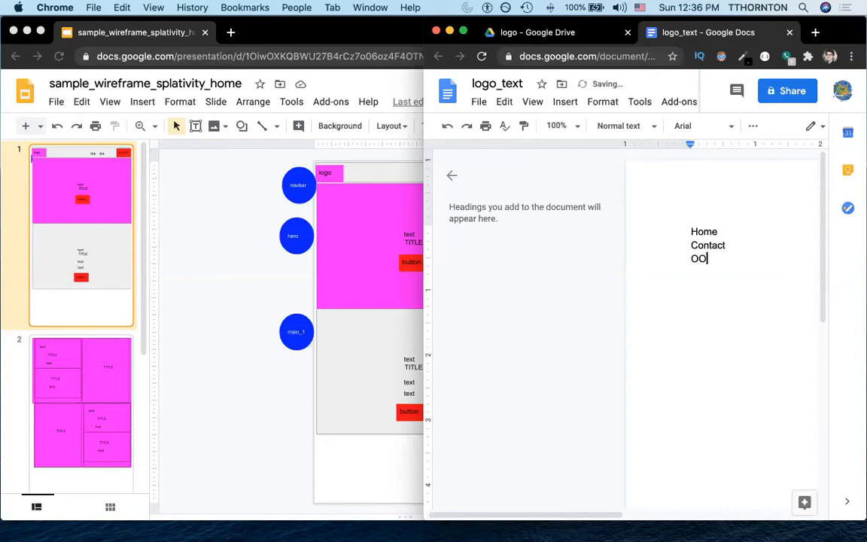
text(COURSE)
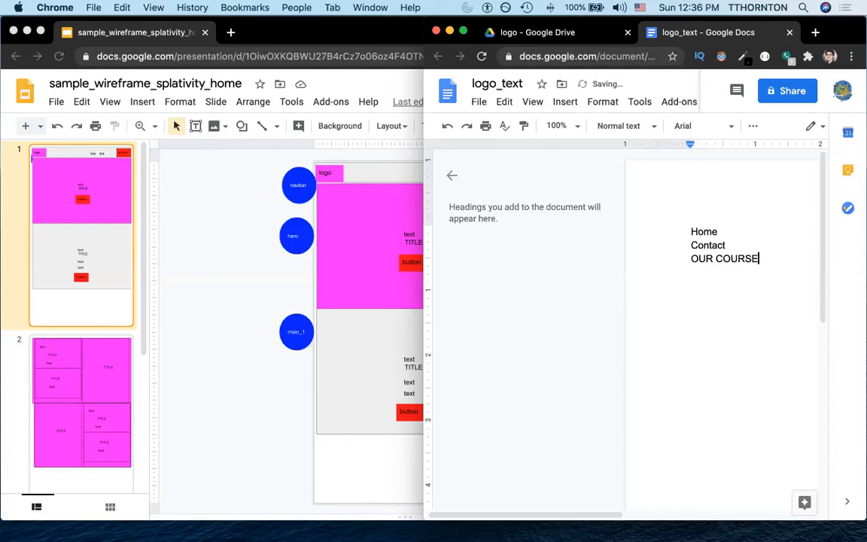
click(350, 298)
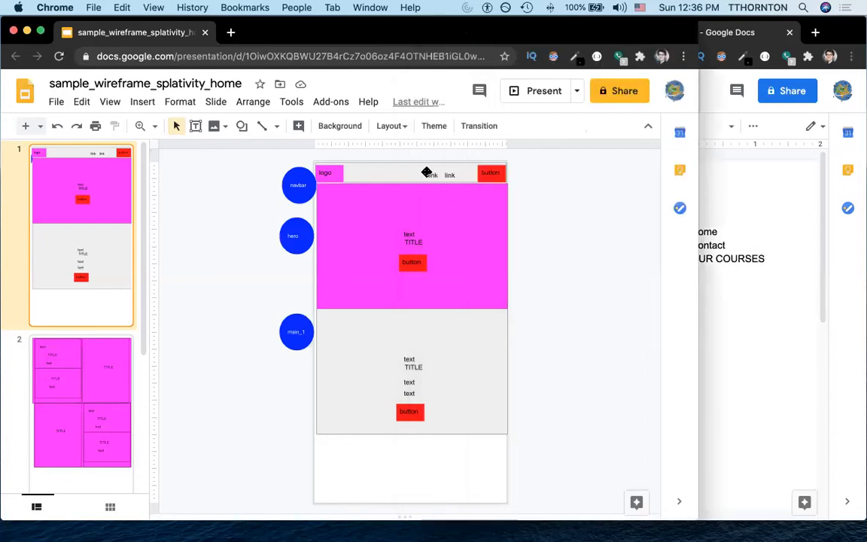
click(740, 296)
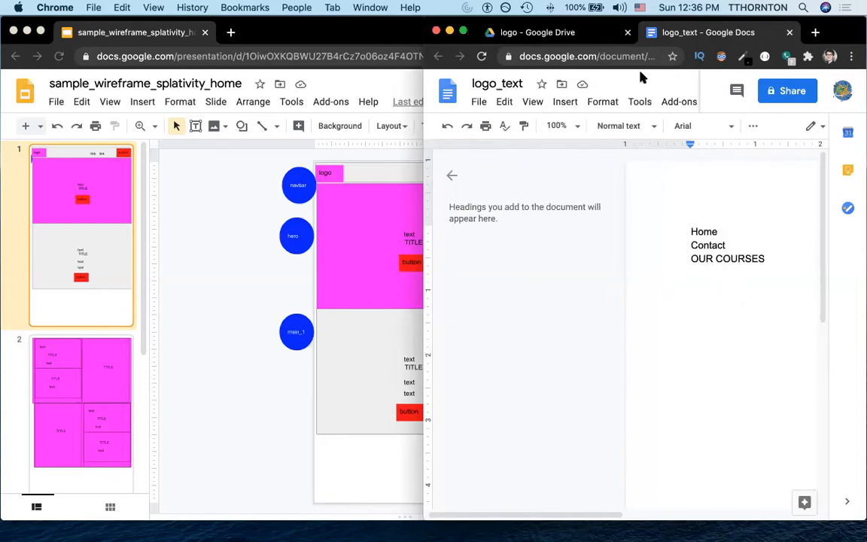
key(super+w)
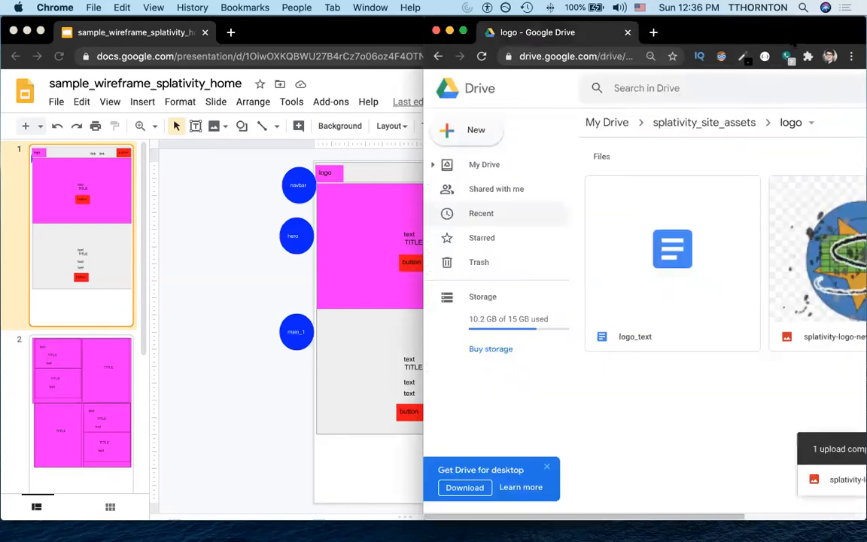
Step: Create a folder named "hero" in splativity_site_assets and open it
click(724, 124)
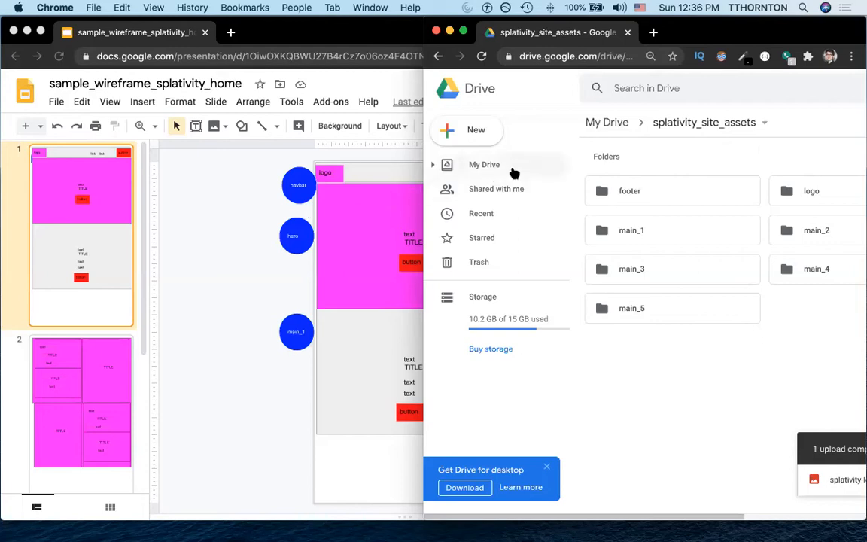
click(474, 130)
click(483, 140)
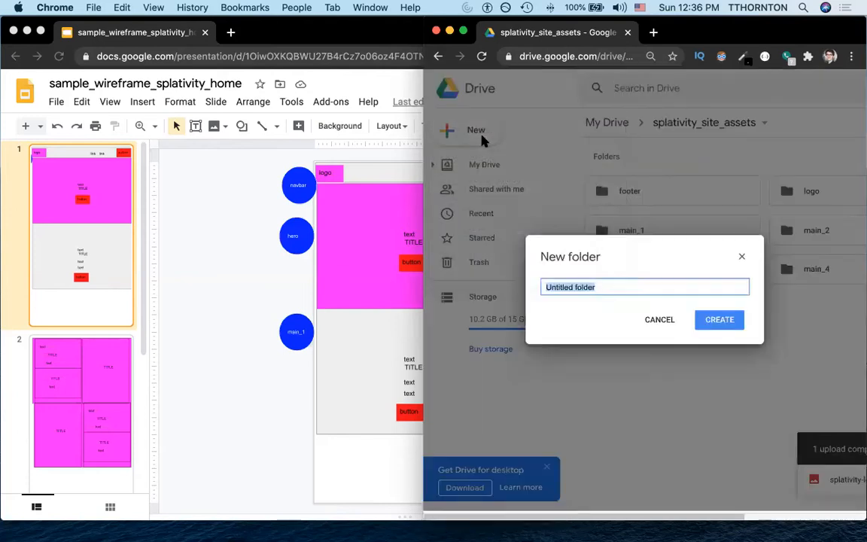
text(hero)
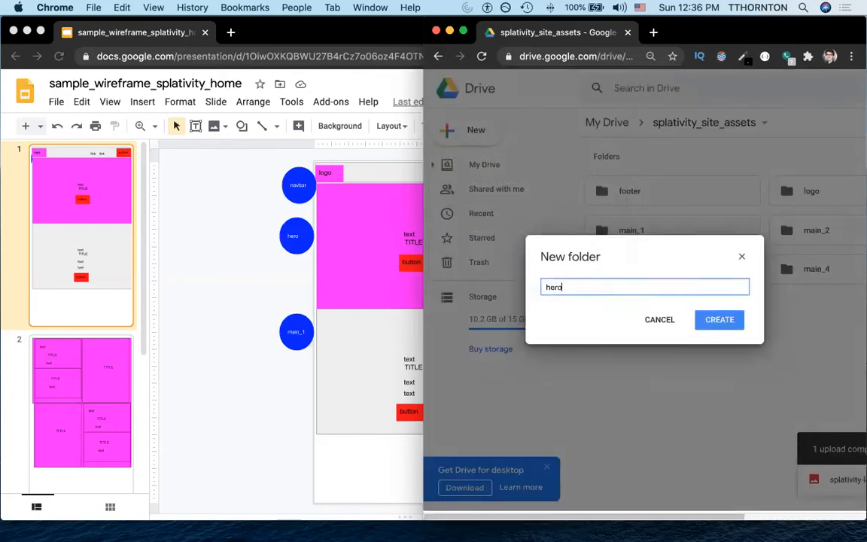
key(Return)
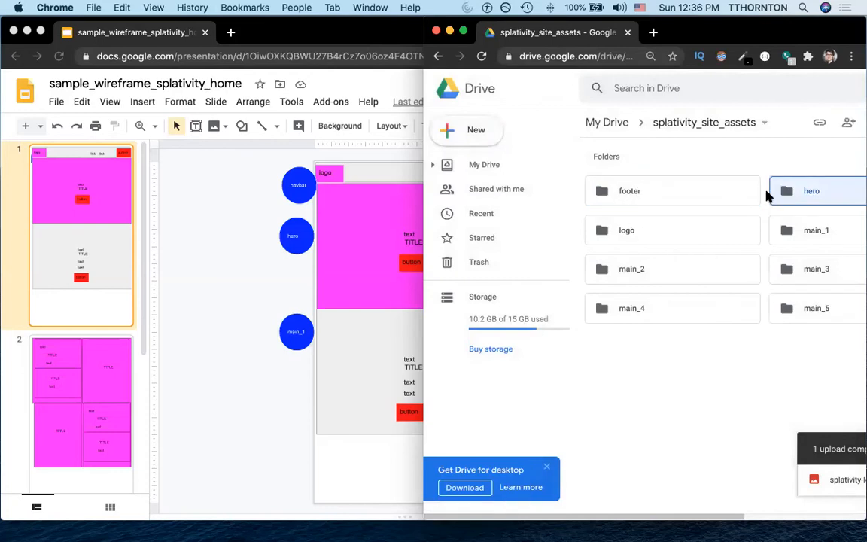
double_click(812, 193)
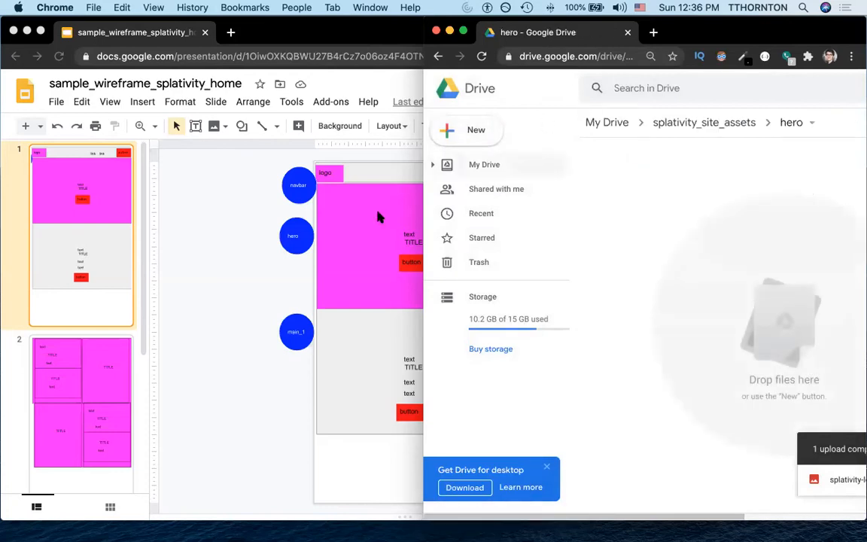
click(213, 286)
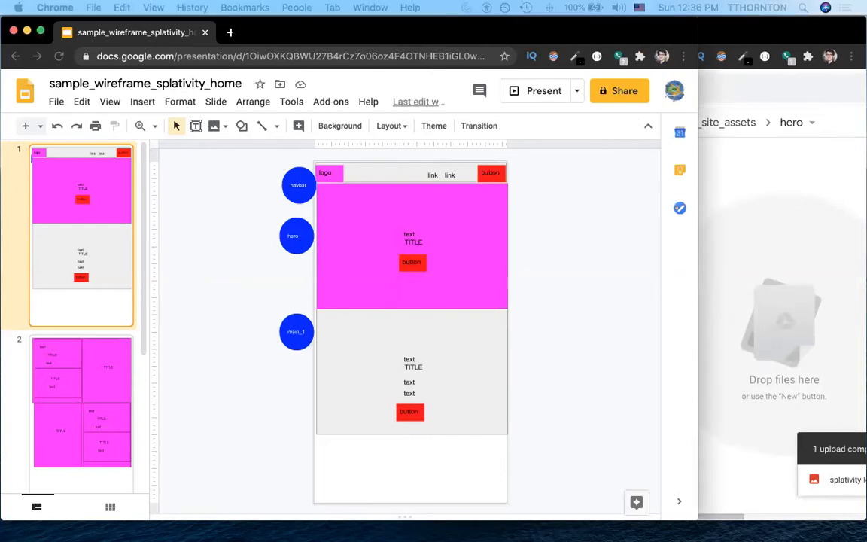
click(231, 31)
text(https://unsplash.com/photos/UAvYasdkzq8\)
key(BackSpace)
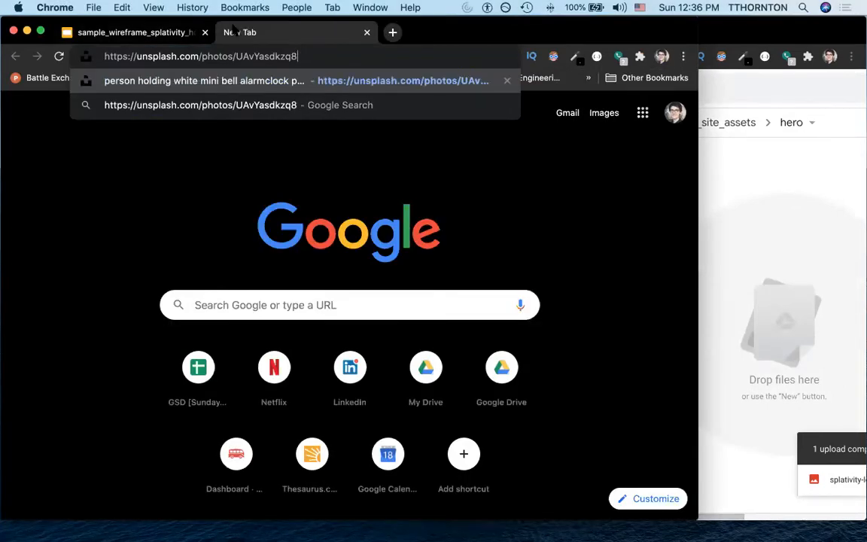
key(Return)
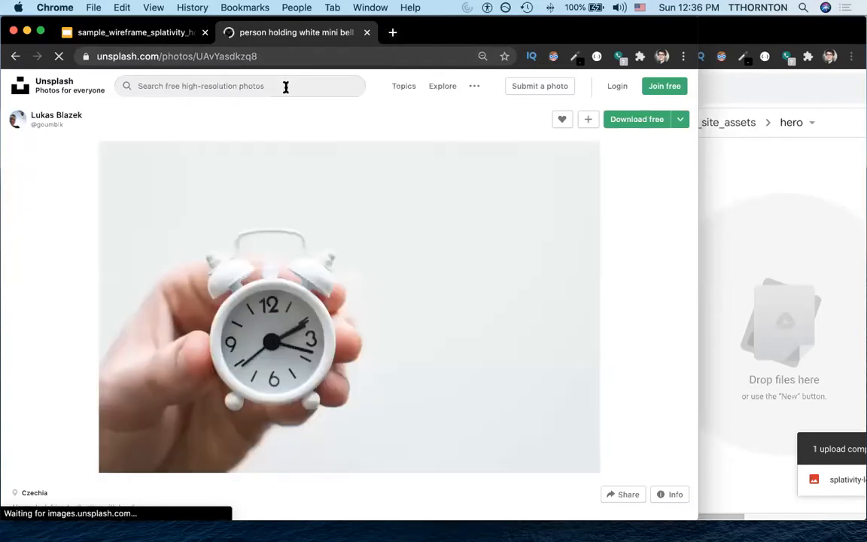
click(630, 125)
click(764, 201)
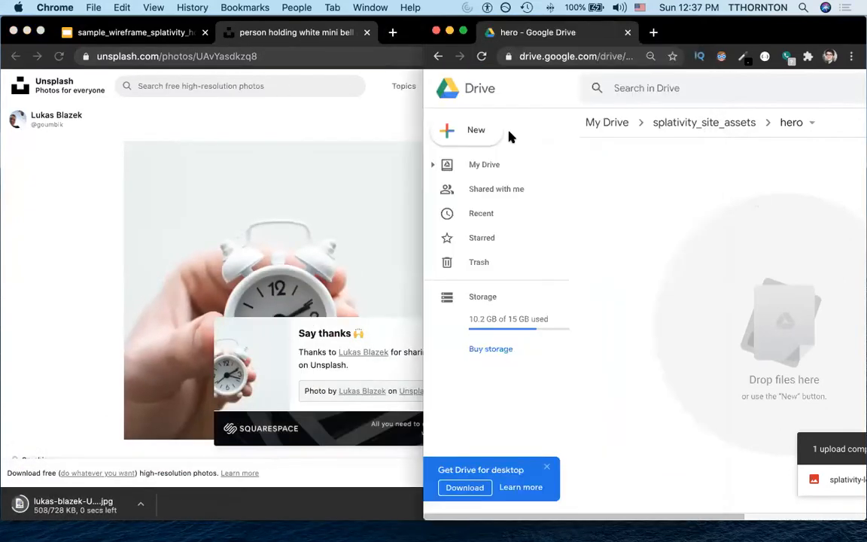
Step: Upload the downloaded alarm clock photo from the Downloads folder to the hero folder in Drive
click(468, 132)
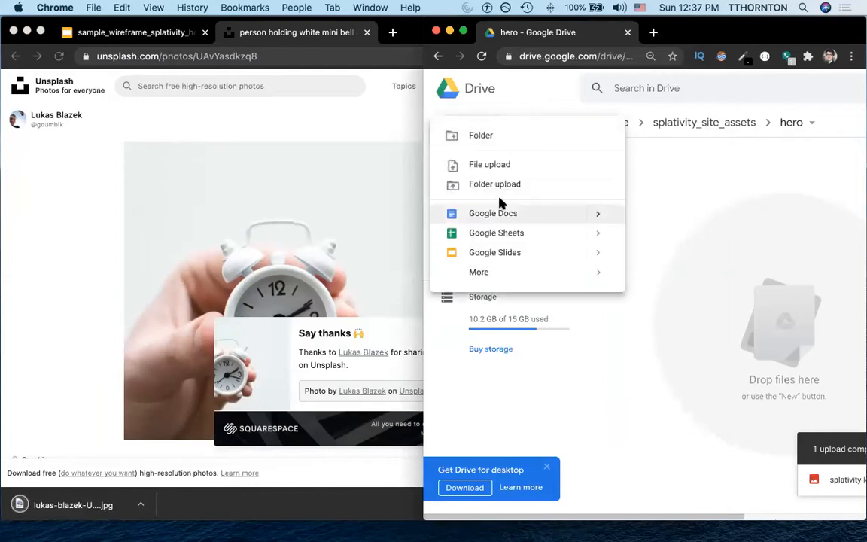
click(494, 174)
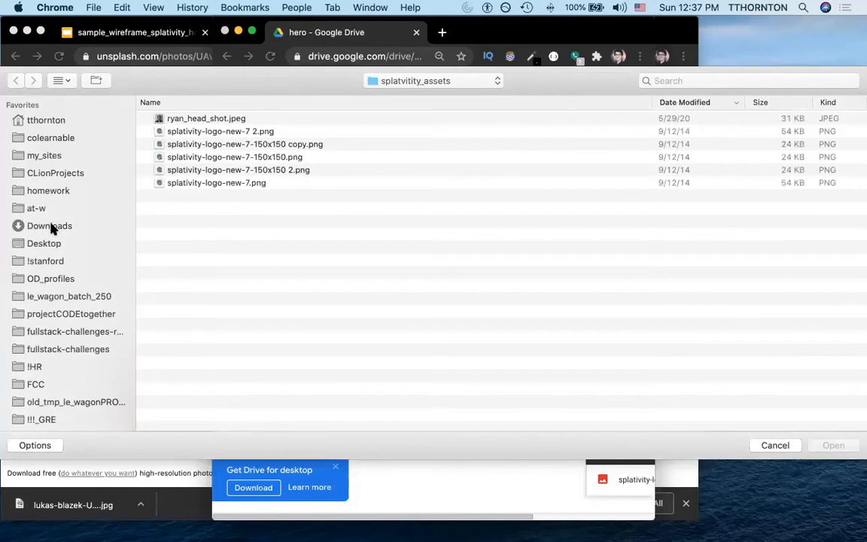
click(49, 226)
click(237, 120)
double_click(237, 120)
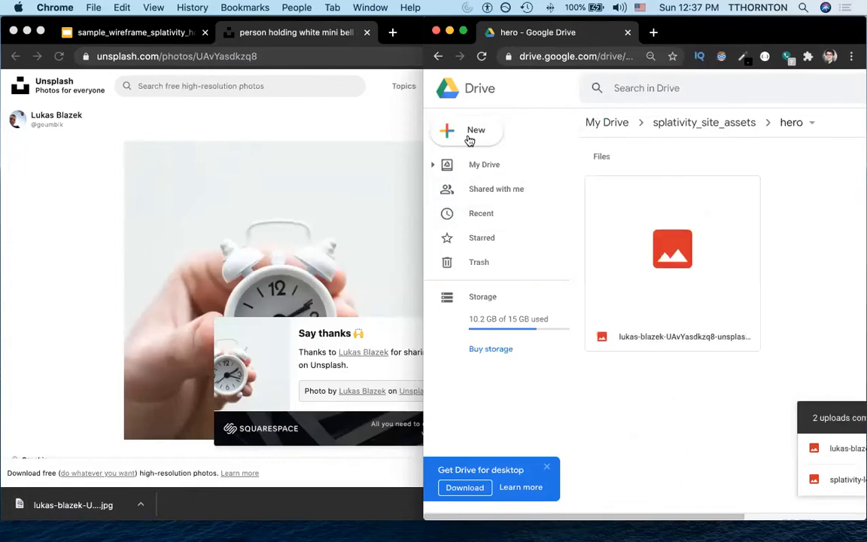
Step: Create a Google Docs document in the hero folder and name it "hero_text"
click(453, 130)
click(498, 213)
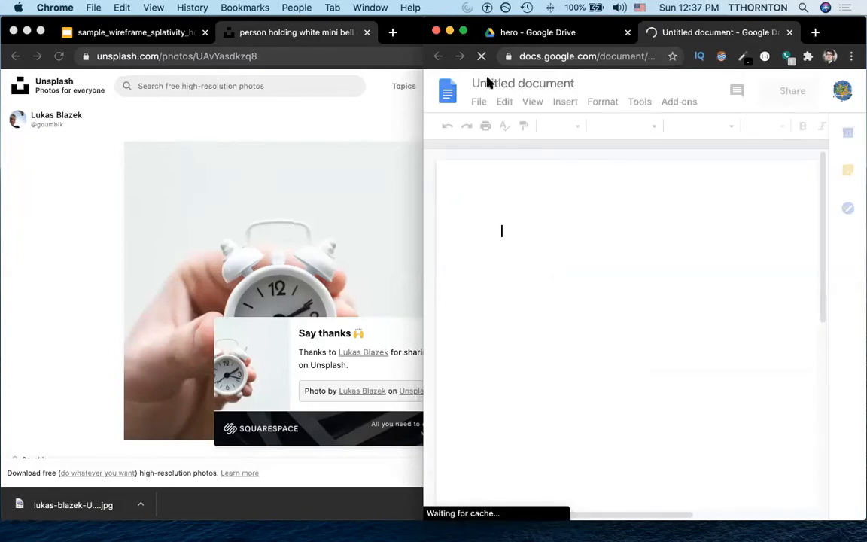
click(488, 81)
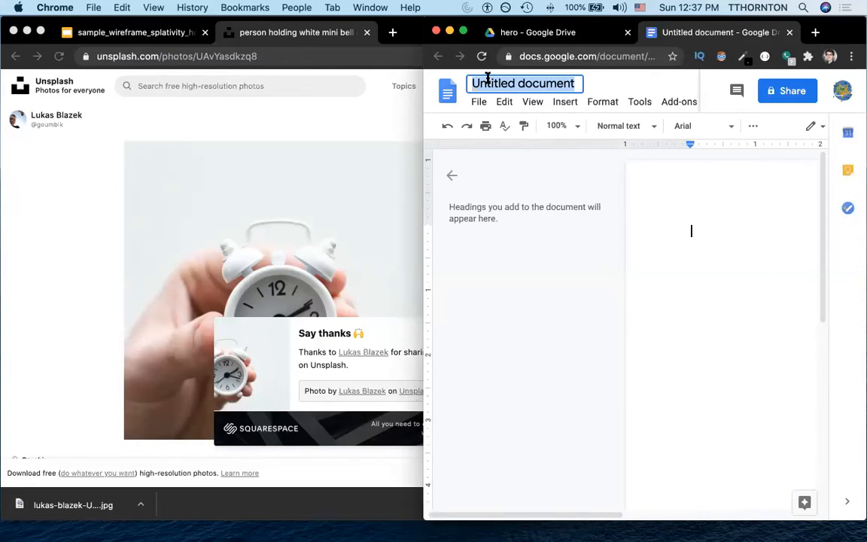
text(hero_text)
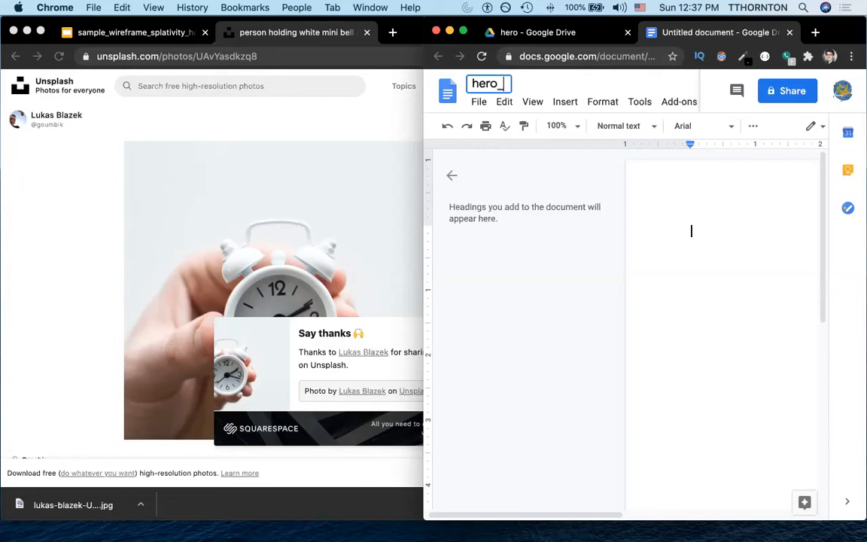
key(Return)
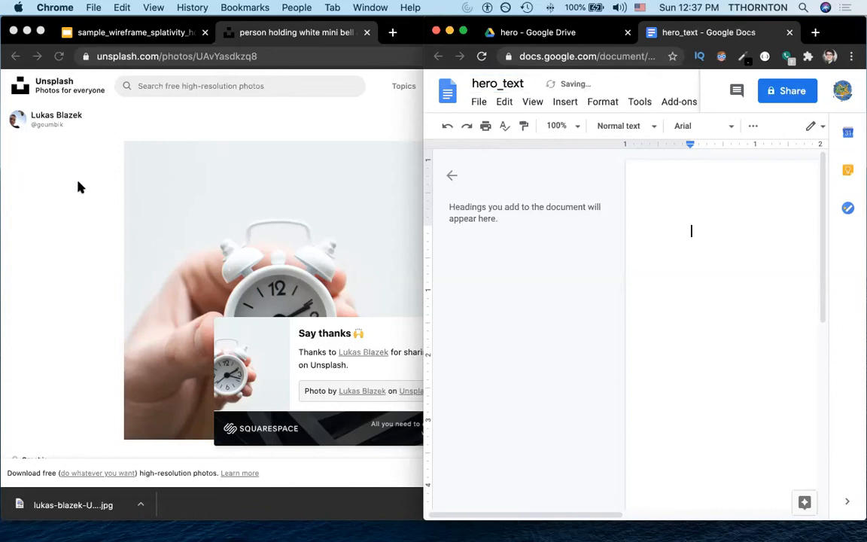
Step: Show the wireframe beside hero_text and write "Welcome To", "SPLATIVITY" and "Time management Simplified" on separate lines in the document
click(69, 160)
click(158, 32)
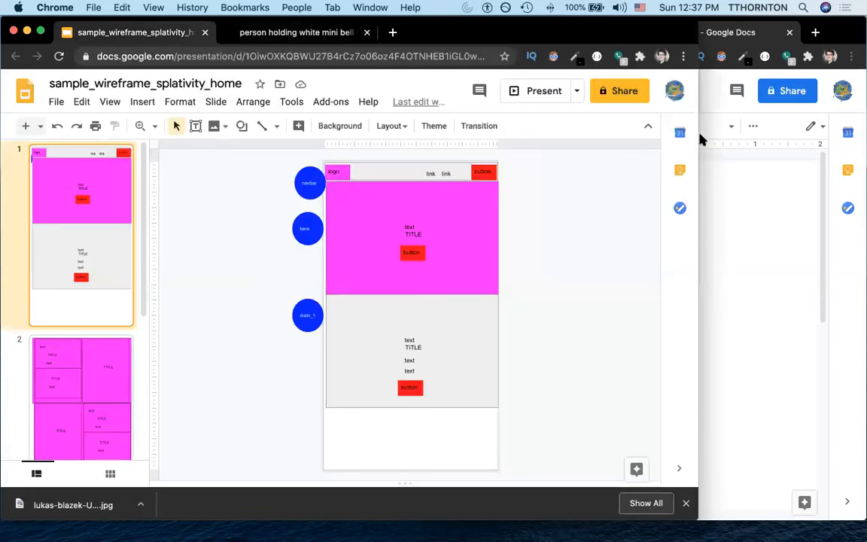
drag(700, 135, 547, 150)
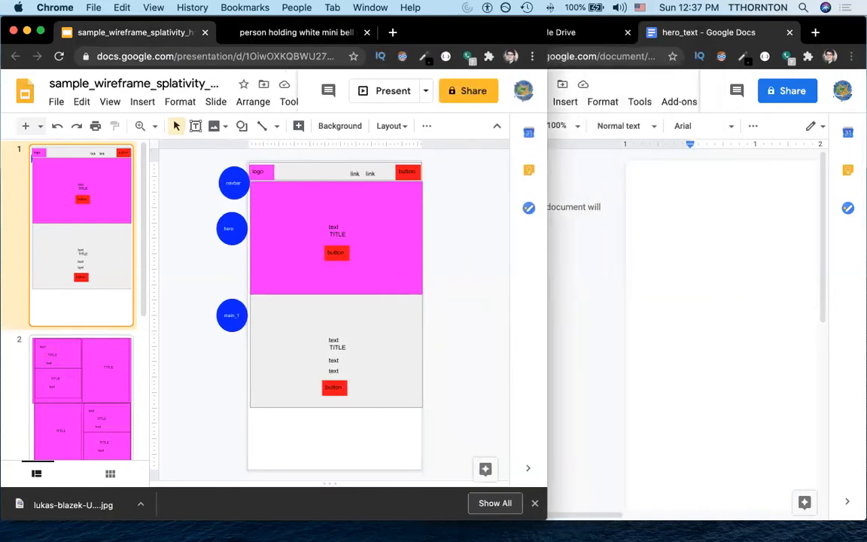
click(719, 271)
text(Welcome To)
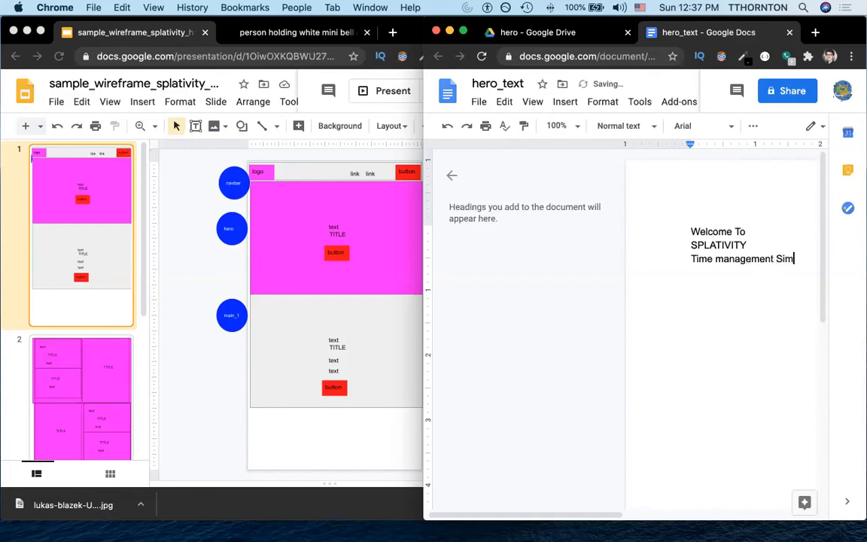
text(ied)
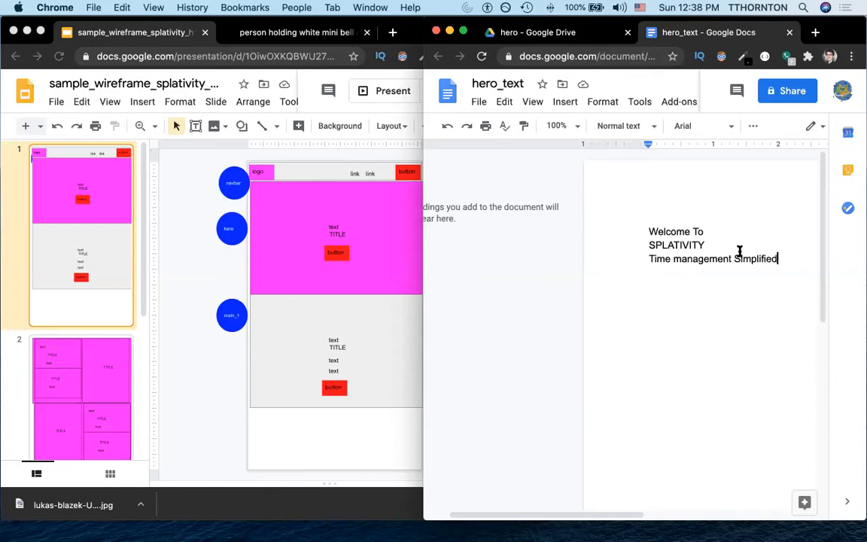
Step: Add the button line "<btn>LEARN MORE</btn>" at the end of hero_text and close the document
key(Return)
key(shift+End)
key(ctrl+c)
key(Right)
key(ctrl+v)
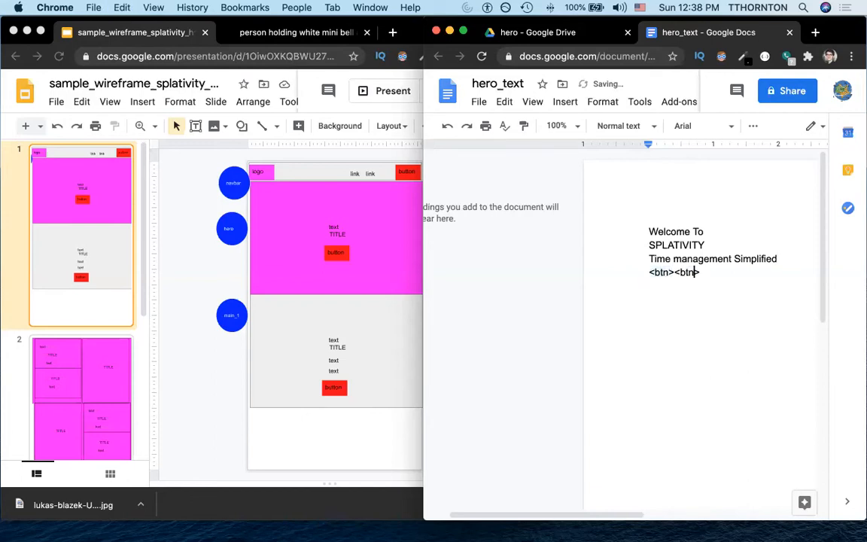
text(/)
text(LEARN MORE)
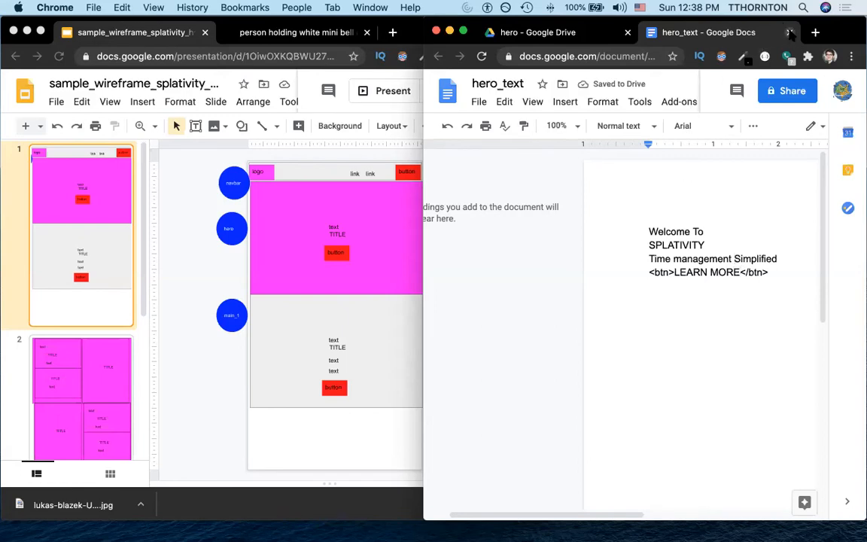
click(789, 32)
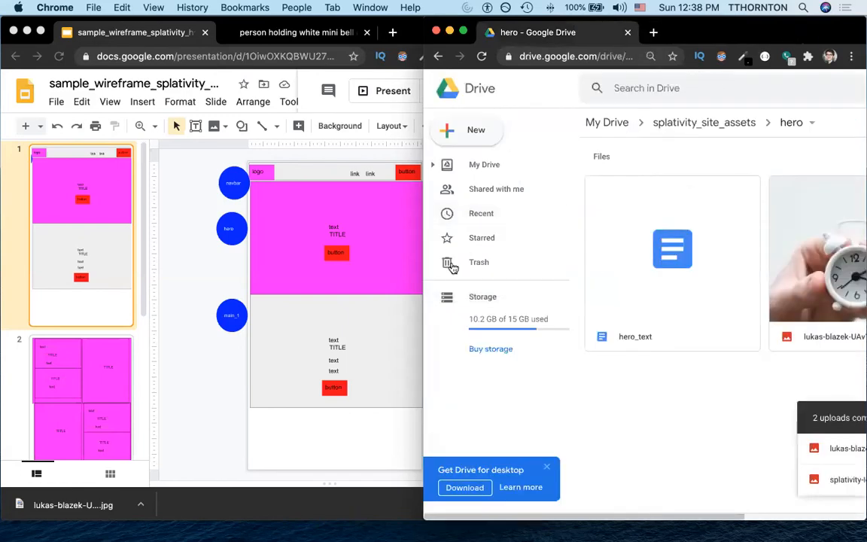
Step: Open the main_1 folder in splativity_site_assets and check the main_1 section on the wireframe
click(691, 122)
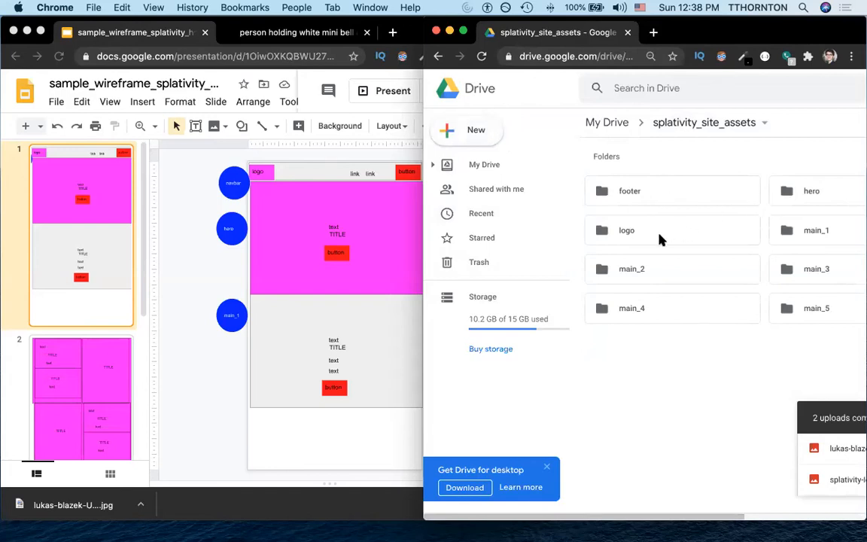
double_click(802, 234)
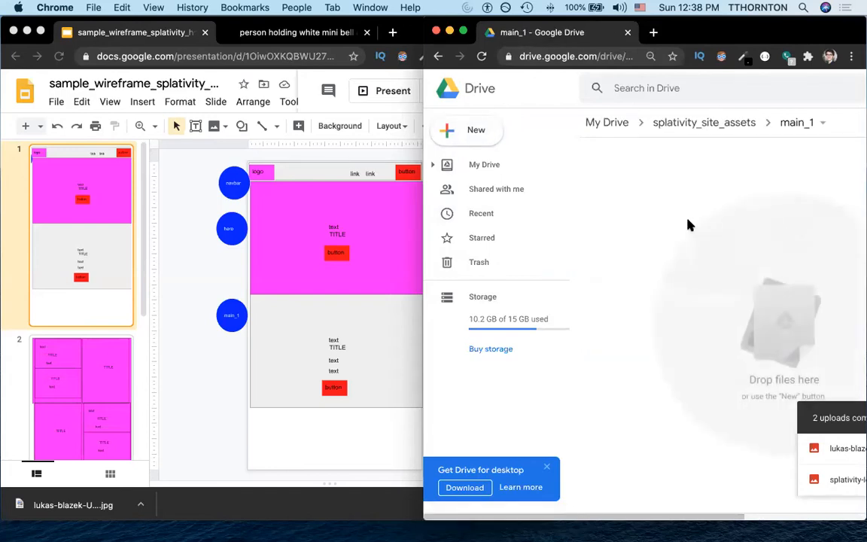
click(333, 312)
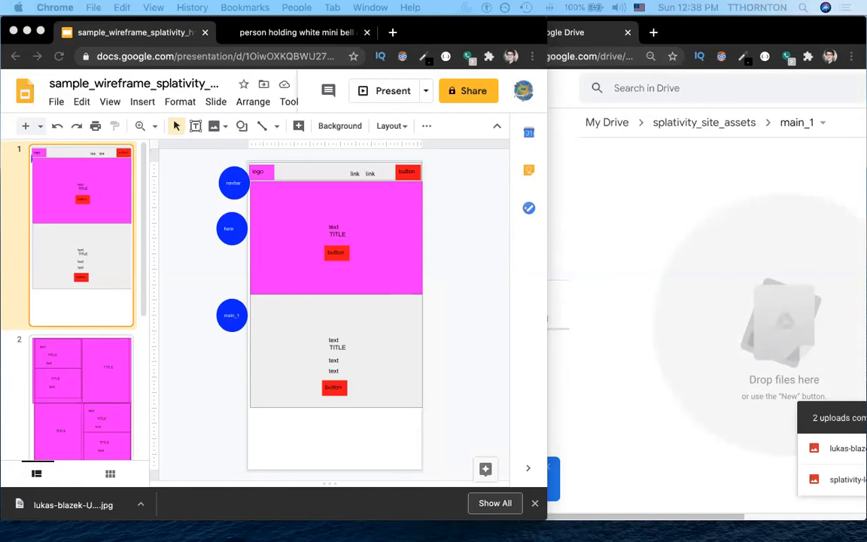
click(608, 250)
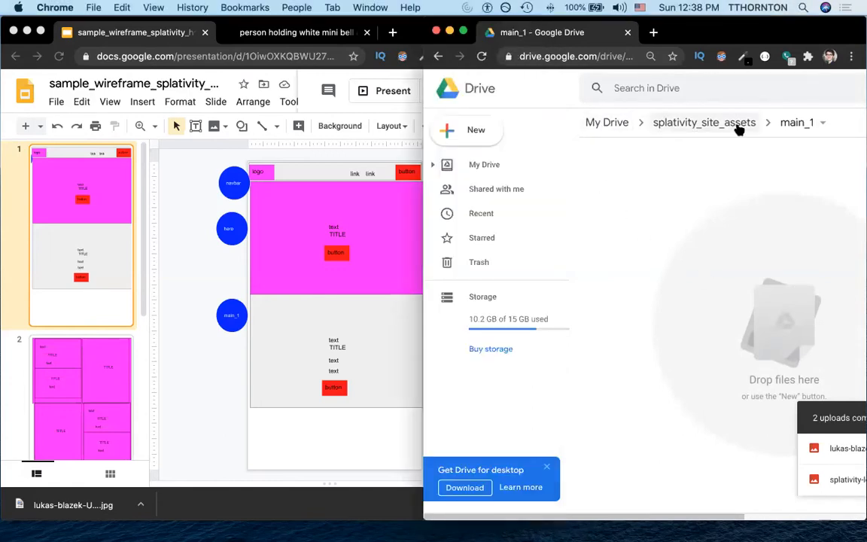
Step: Create a Google Docs document in the main_1 folder and name it "main_1_text"
click(452, 129)
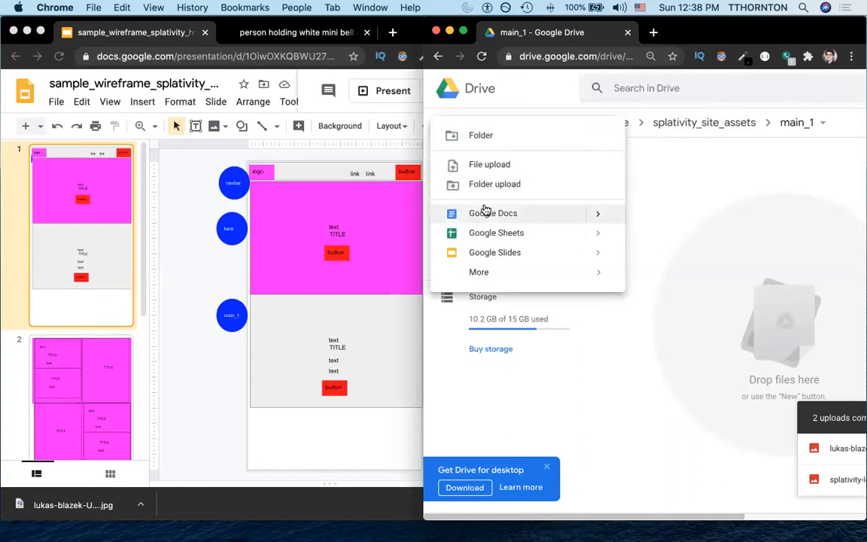
click(486, 212)
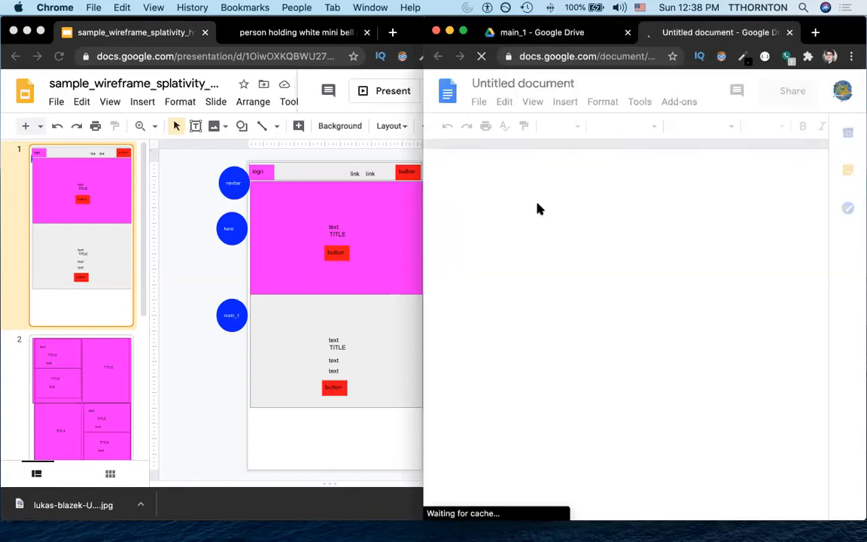
click(494, 84)
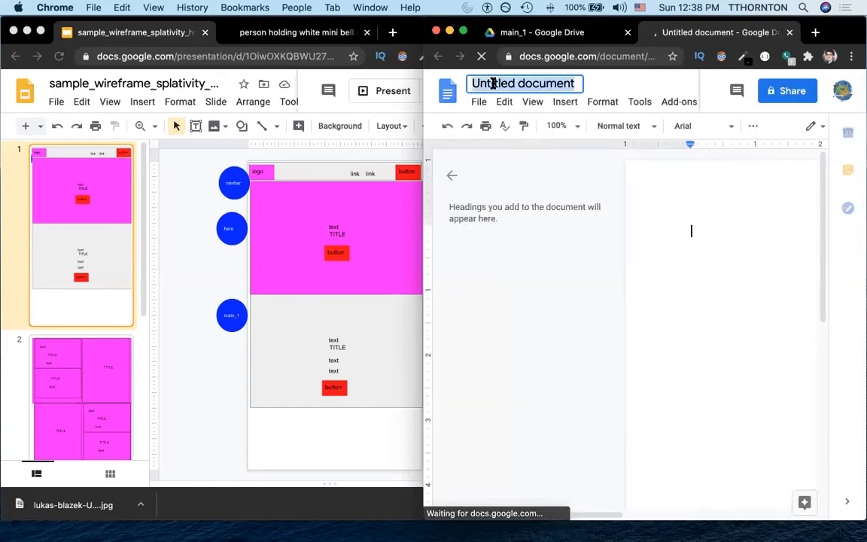
text(mai)
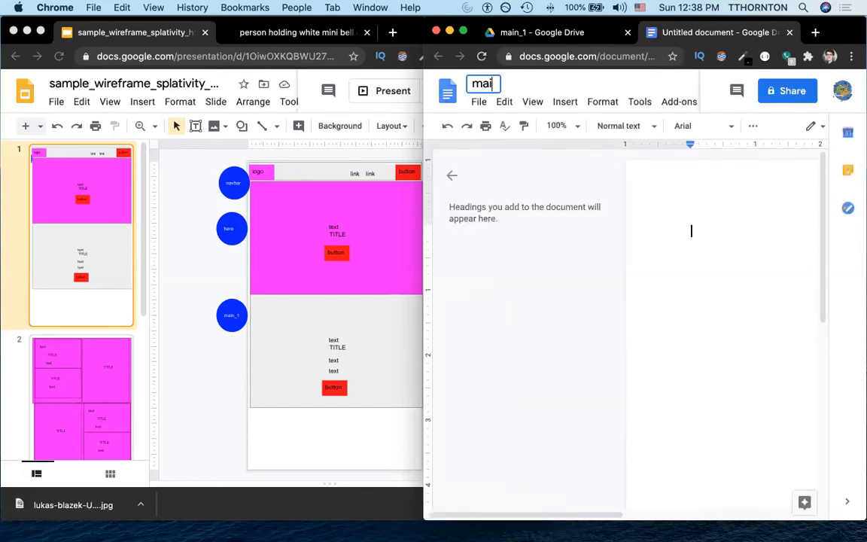
text(n_1_text)
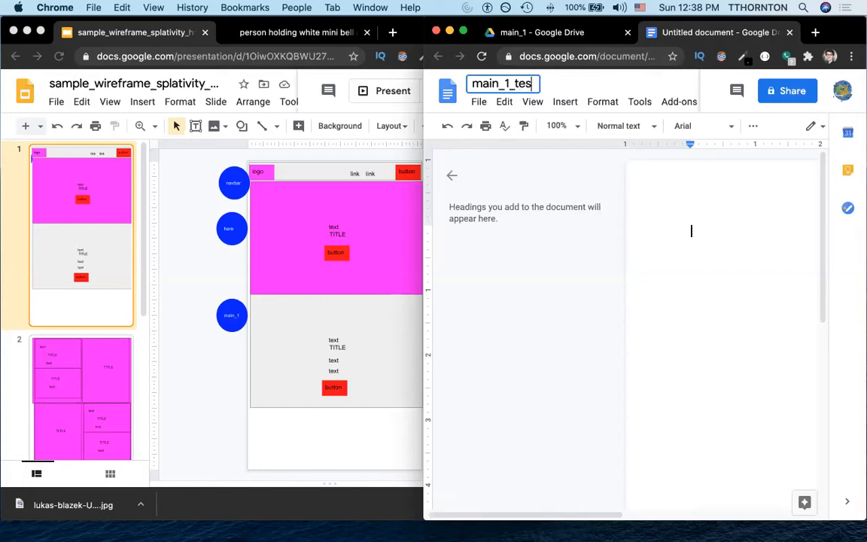
key(Return)
Step: Paste the copied About Us text into main_1_text, put <btn> before and after MORE INFORMATION, and close the document
click(682, 222)
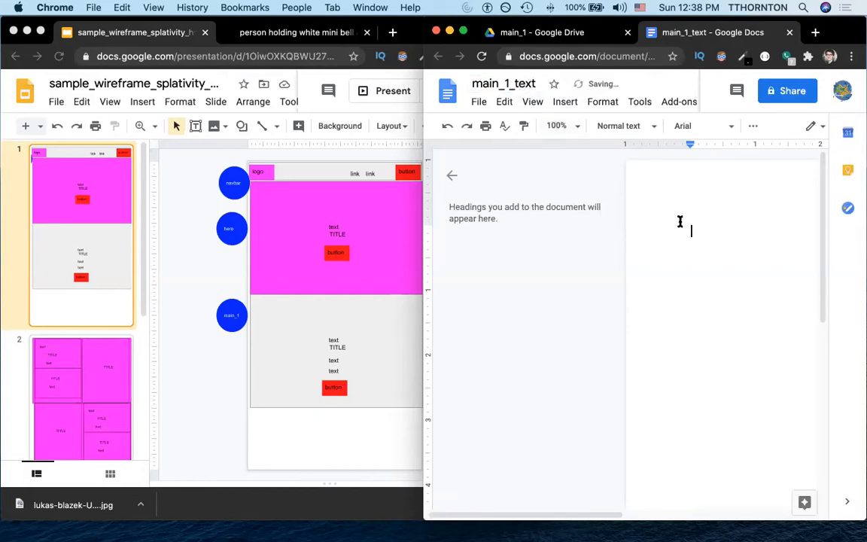
key(cmd+v)
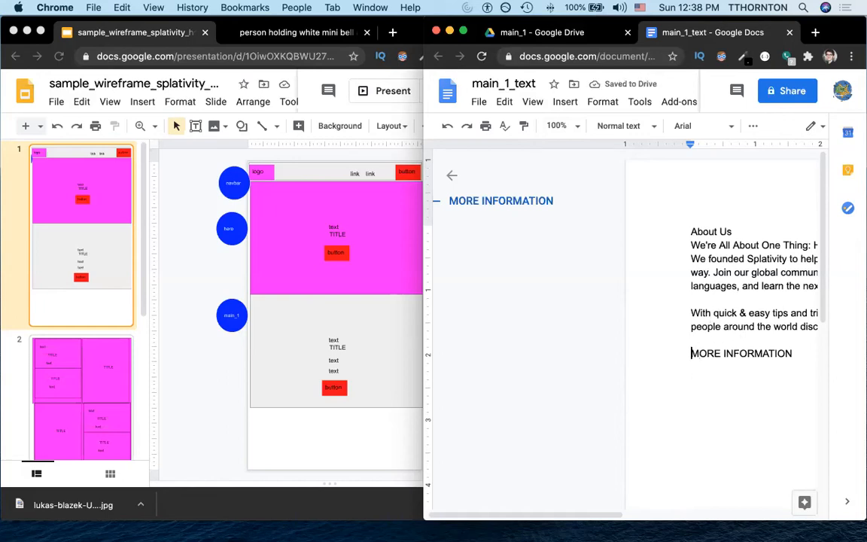
text(<>)
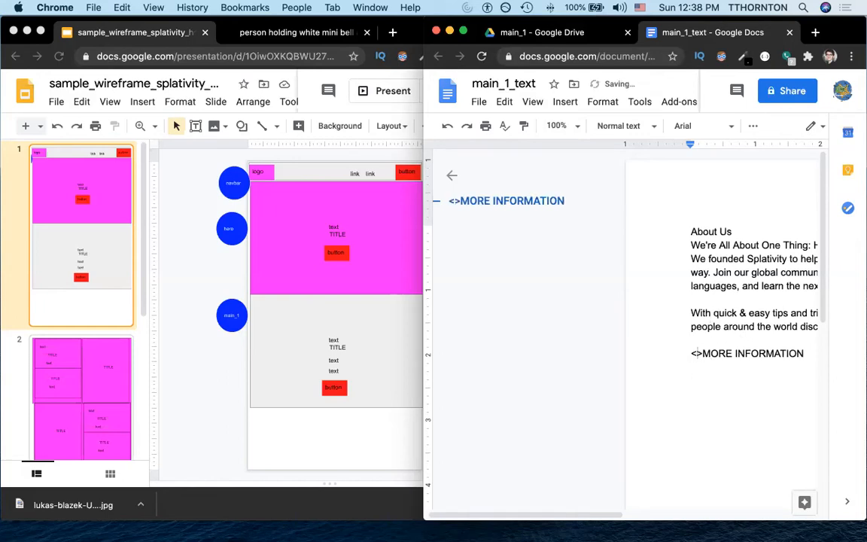
text(btn)
key(super+shift+Left)
key(super+c)
key(super+Right)
key(super+v)
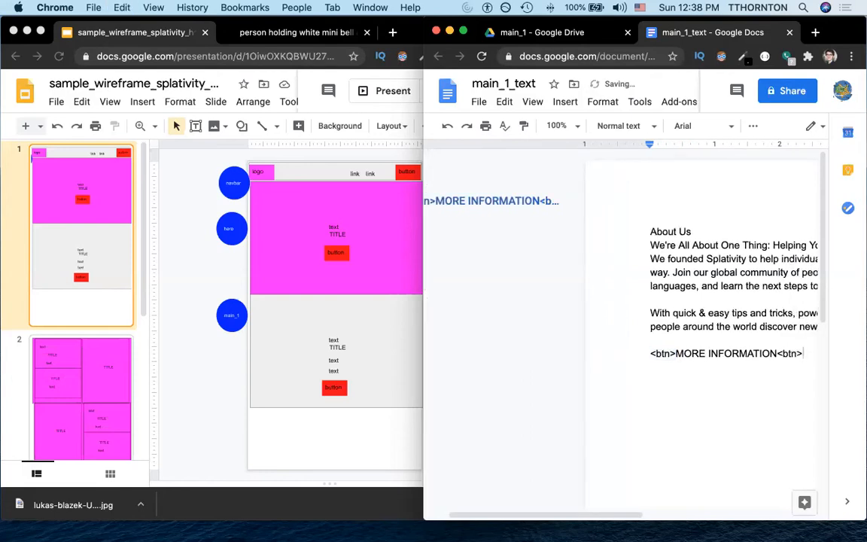
click(693, 267)
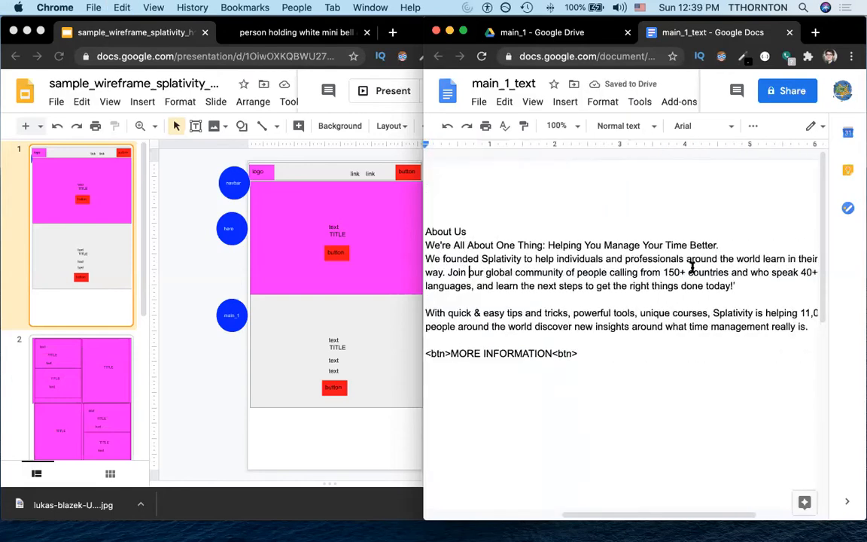
click(789, 32)
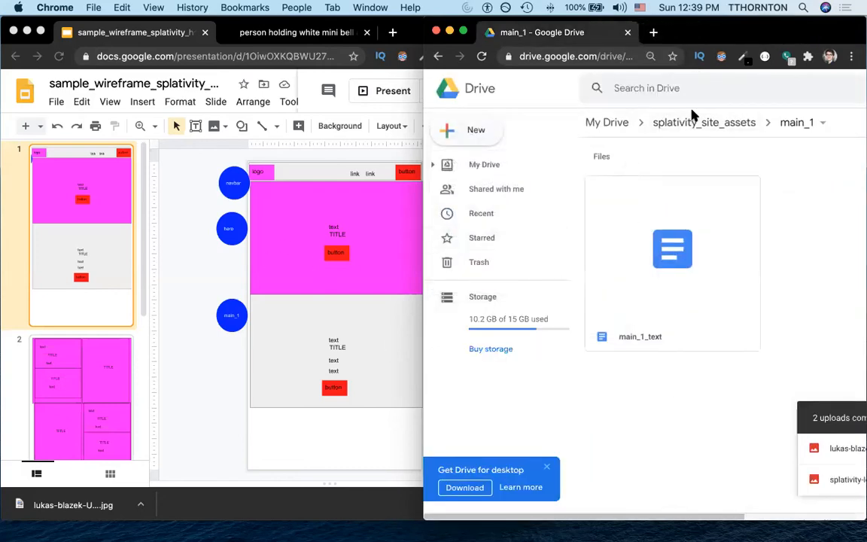
Step: Open the main_2 folder in splativity_site_assets and check the main_2 section on the wireframe's second slide
click(693, 119)
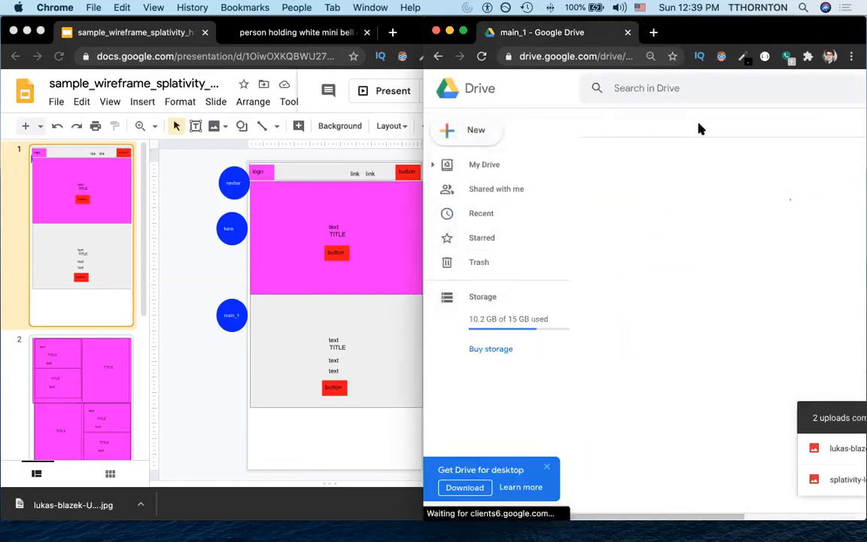
click(248, 416)
double_click(641, 283)
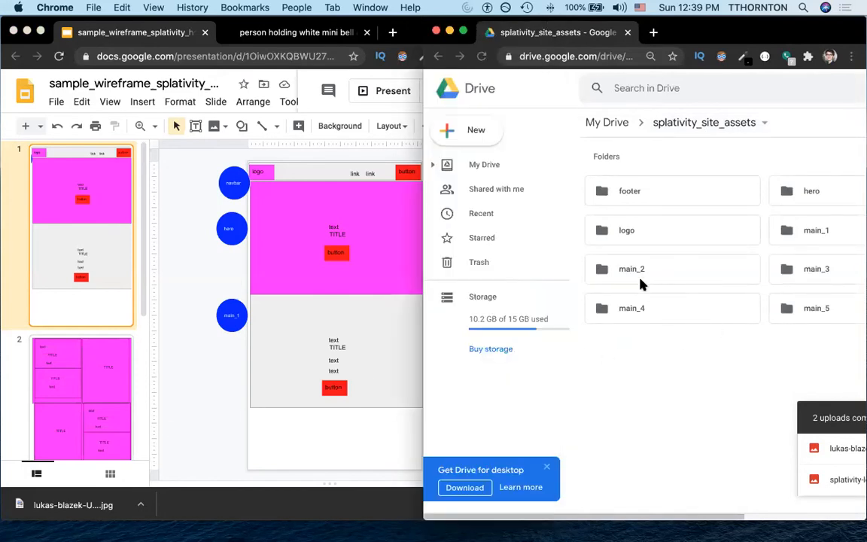
click(215, 382)
key(Down)
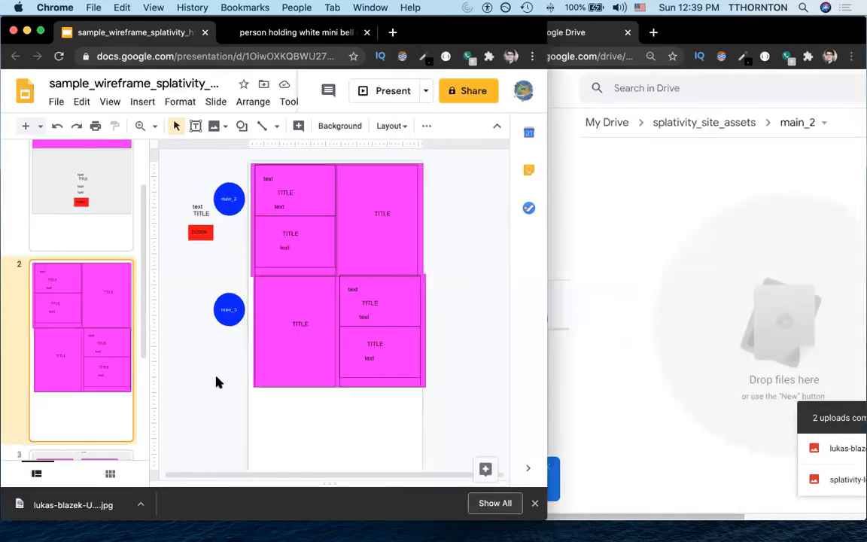
click(660, 302)
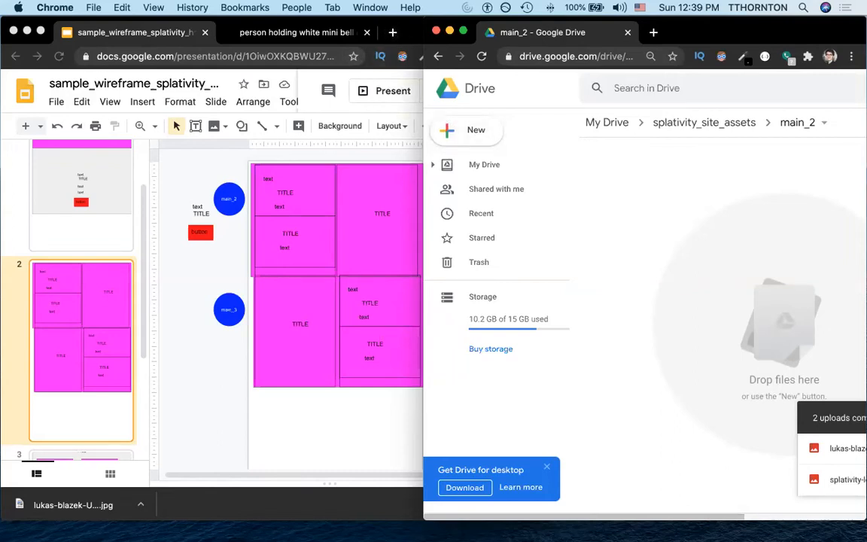
Step: Open wpastra.com in a new browser tab and go to its Ready to Import Websites page for Elementor
click(391, 32)
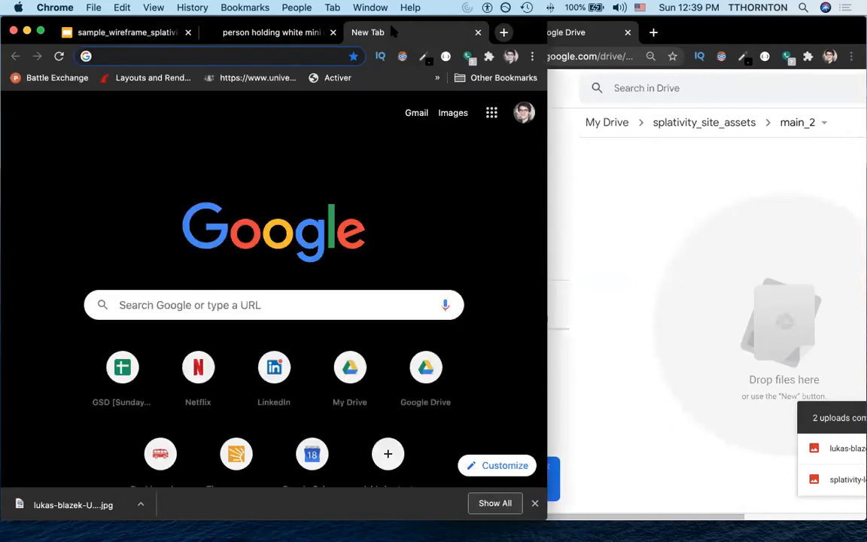
text(wp)
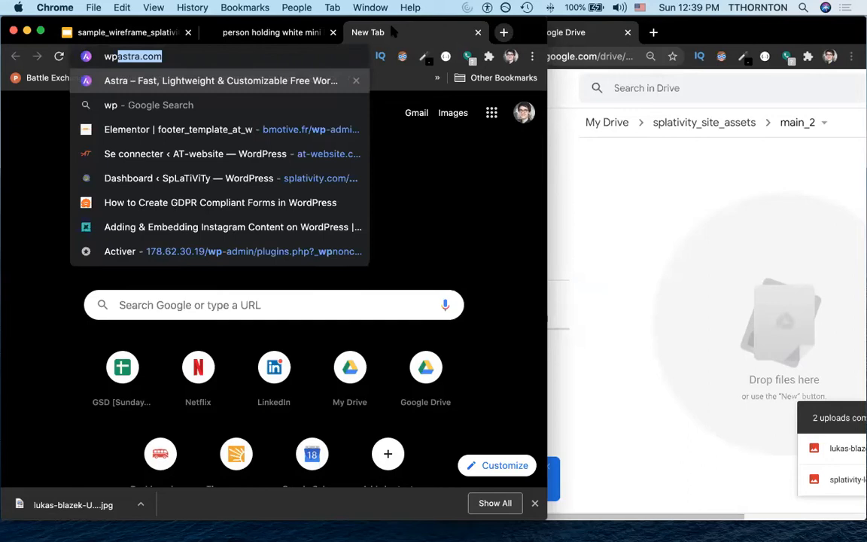
key(Return)
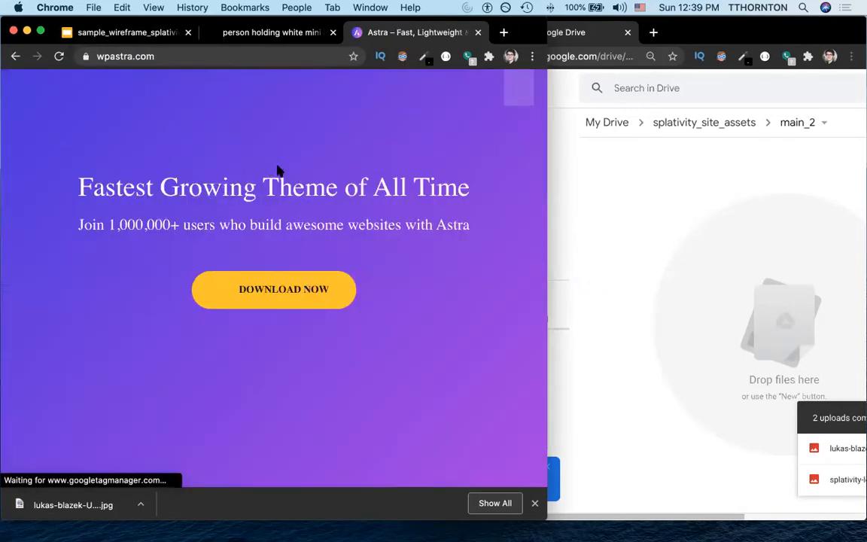
click(515, 95)
click(36, 155)
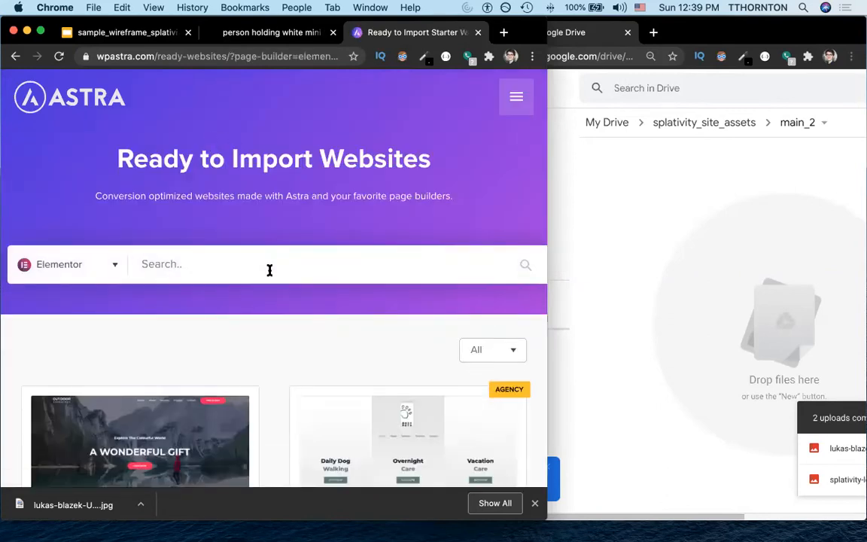
Step: Browse the Elementor starter websites for a template with a layout comparable to the wireframe
scroll(277, 335, down, 20)
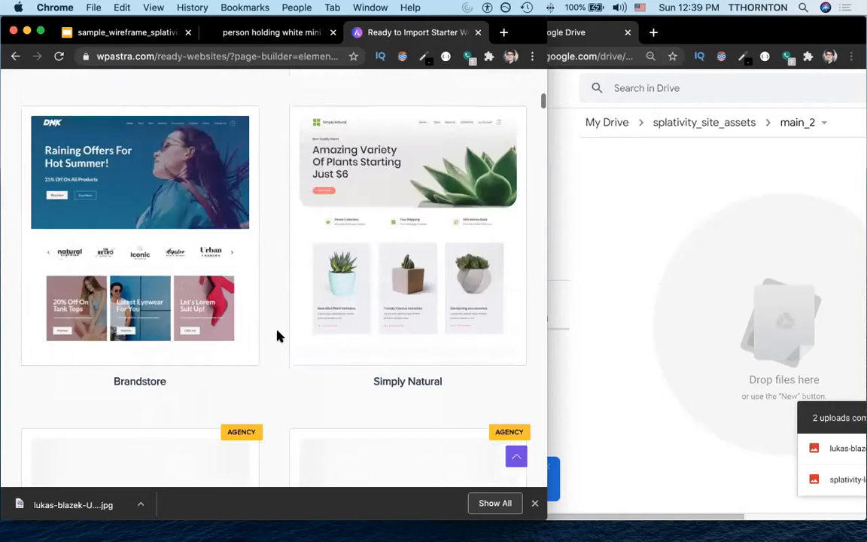
scroll(277, 335, down, 15)
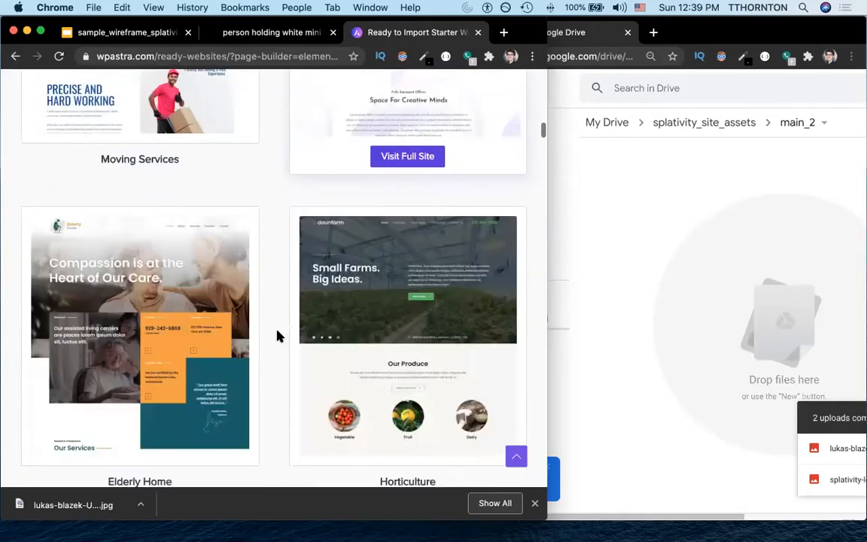
scroll(277, 335, down, 15)
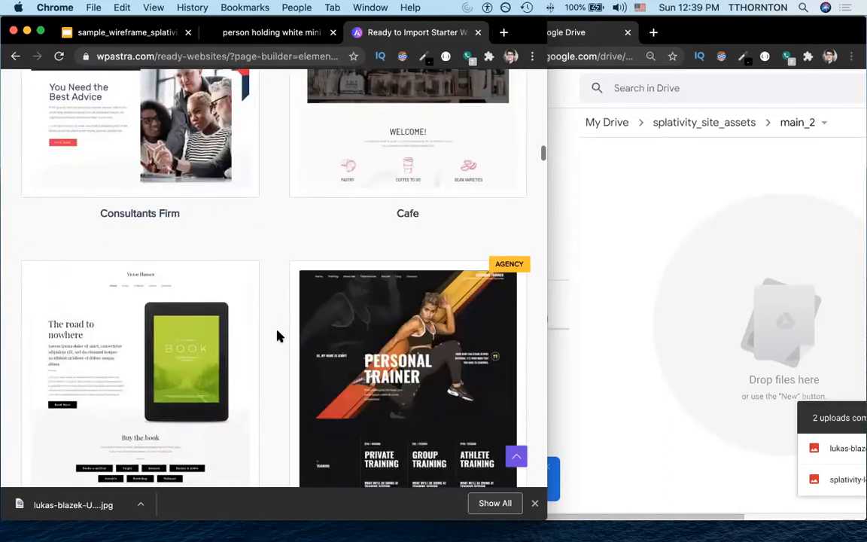
scroll(277, 336, down, 15)
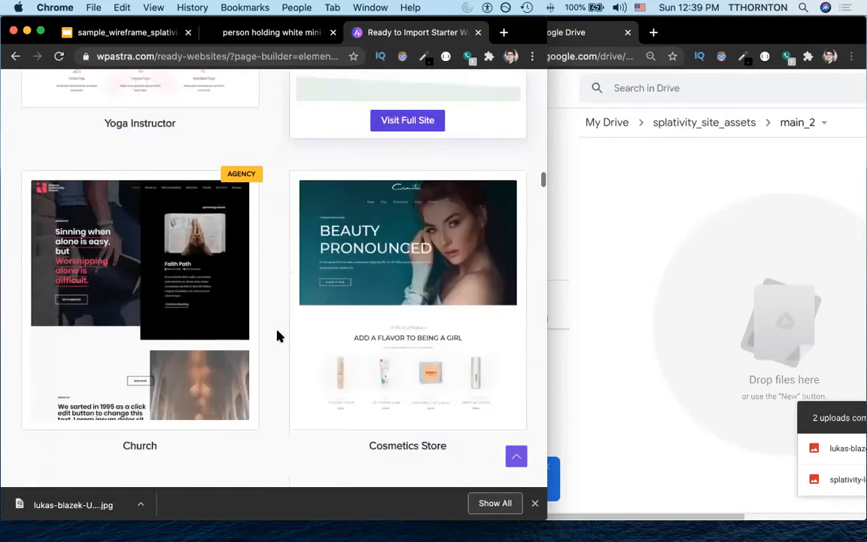
scroll(277, 335, down, 15)
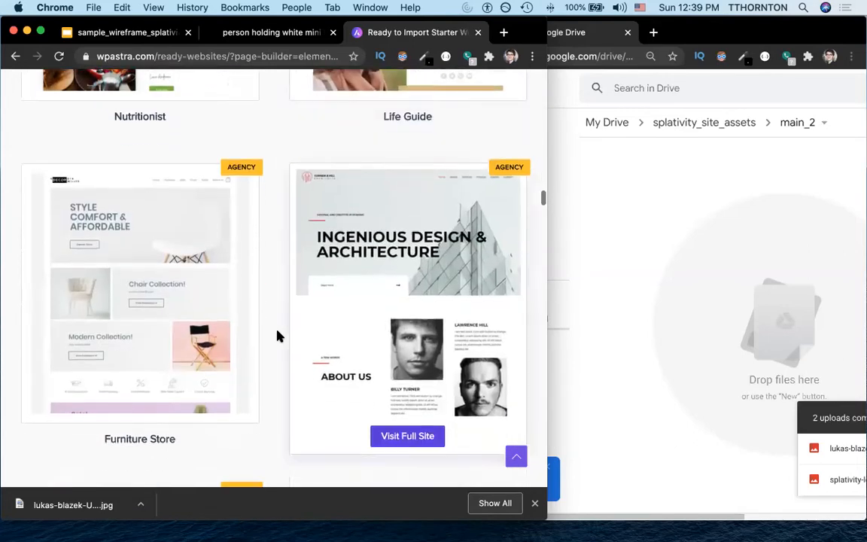
scroll(277, 336, down, 15)
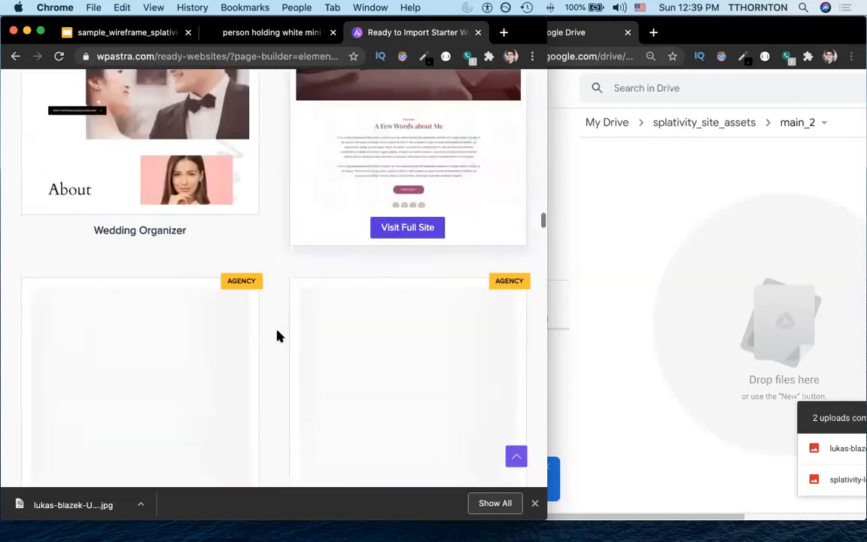
scroll(277, 336, down, 15)
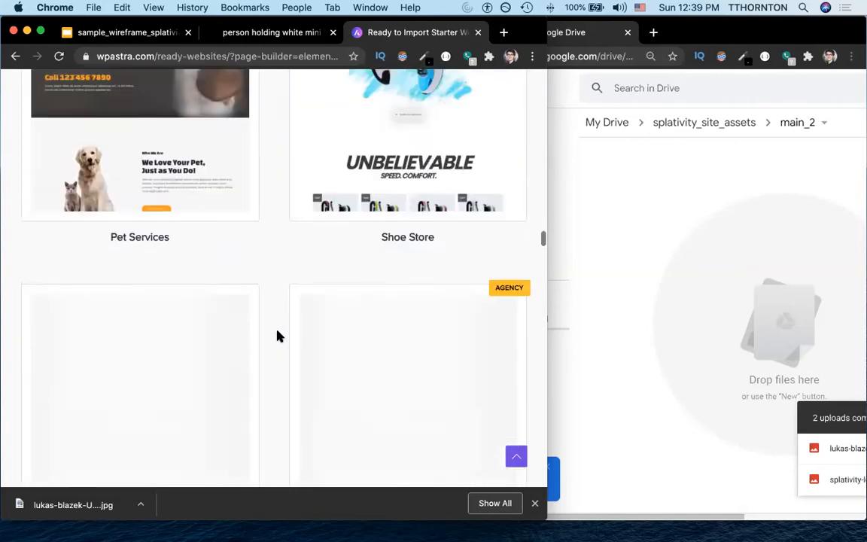
scroll(277, 336, down, 15)
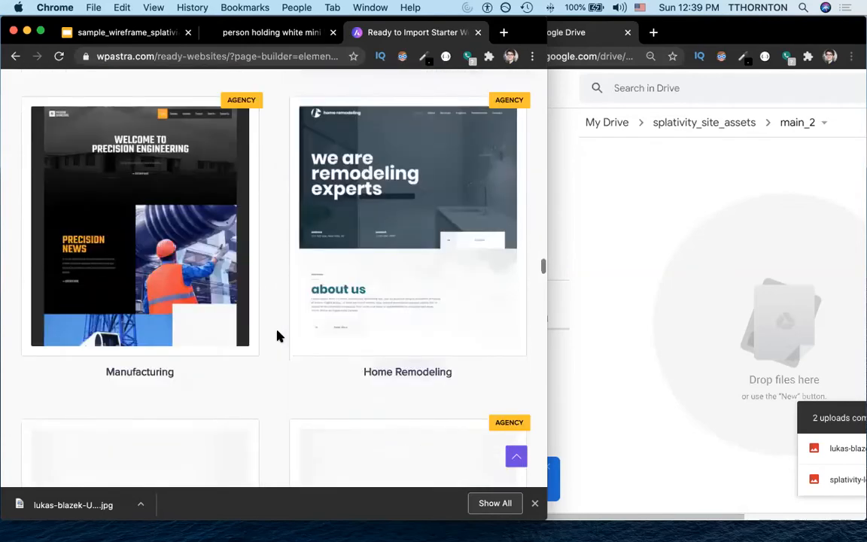
scroll(277, 336, down, 15)
scroll(277, 336, down, 15)
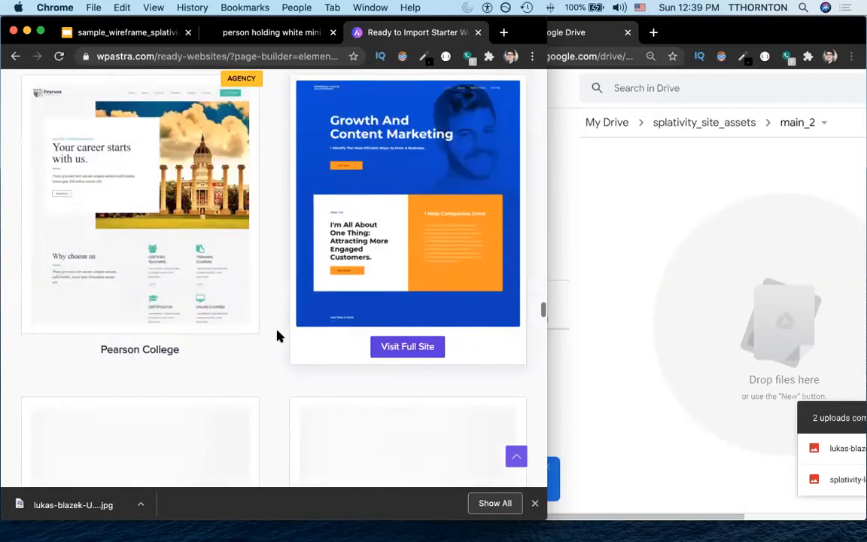
scroll(277, 336, down, 15)
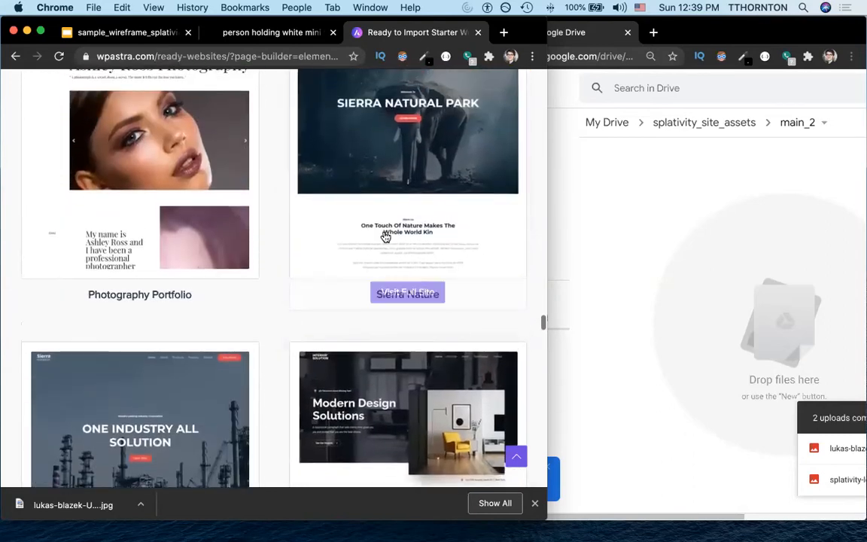
Step: Open the Sierra Nature demo site and examine its About Us and Services sections
click(384, 236)
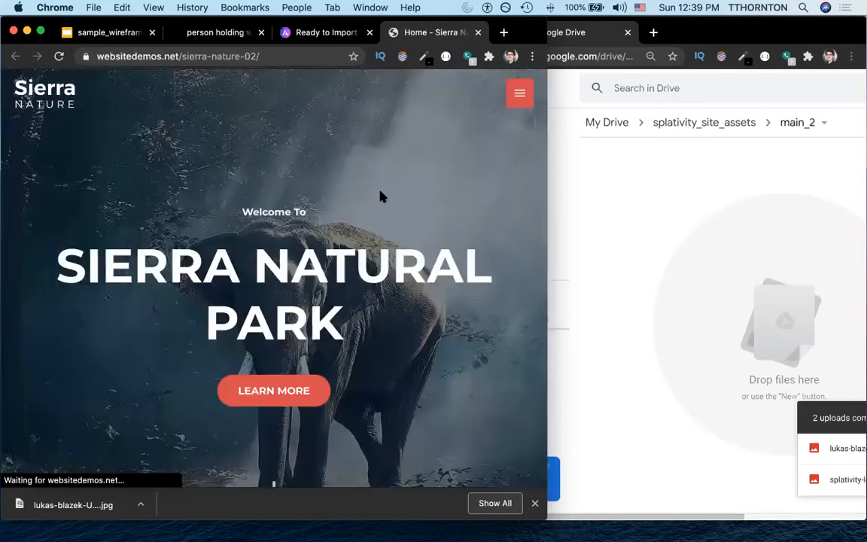
scroll(319, 285, down, 5)
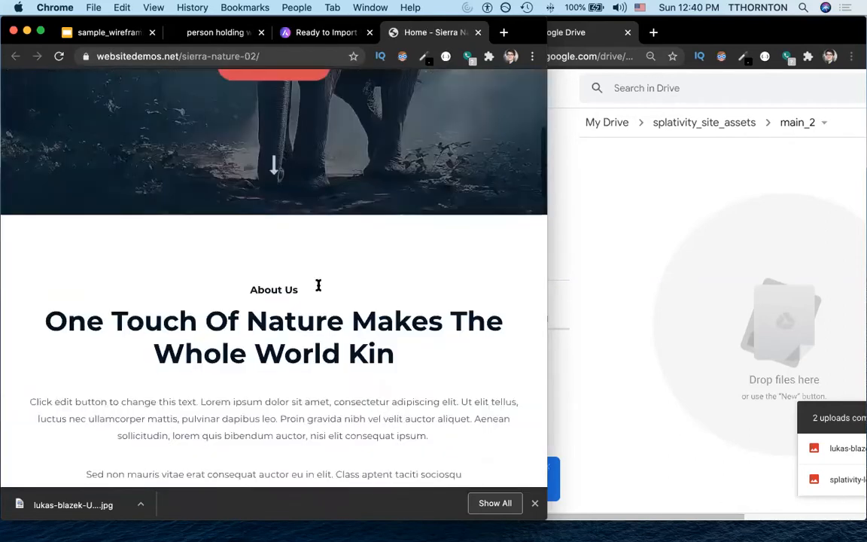
scroll(318, 285, down, 8)
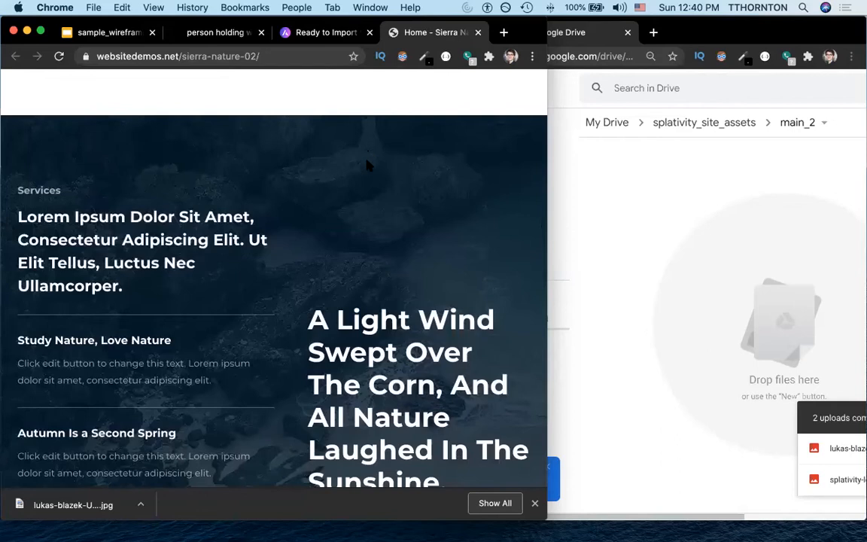
scroll(368, 164, down, 1)
Step: Create a Google Docs document in the main_2 folder on Drive and paste the copied "Time Management Distilled" text into it
click(602, 211)
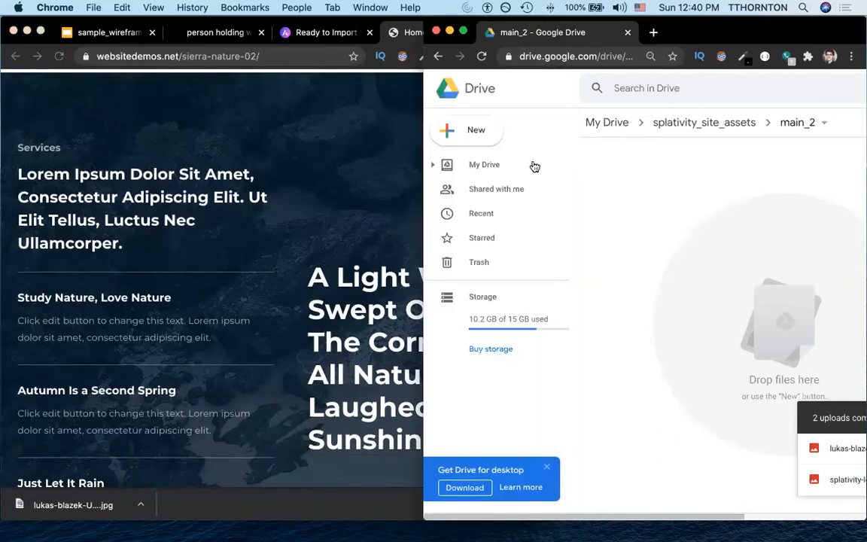
click(109, 33)
click(695, 161)
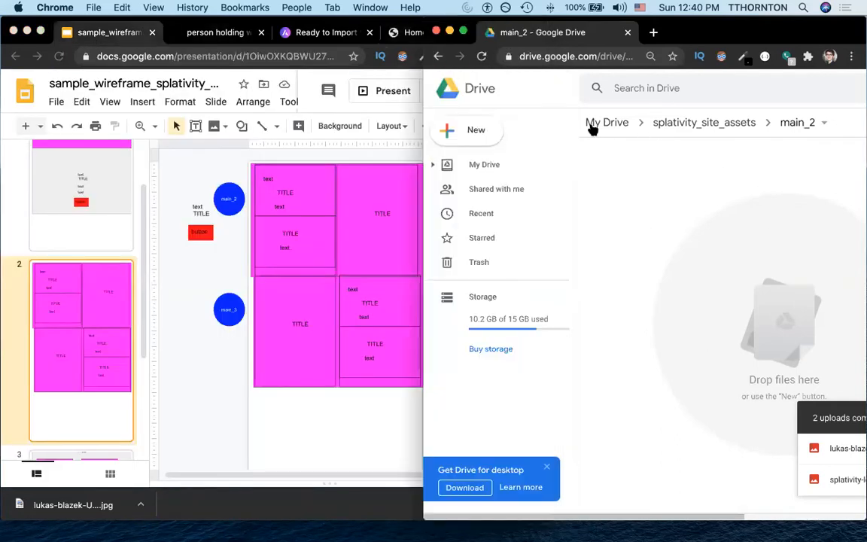
click(472, 130)
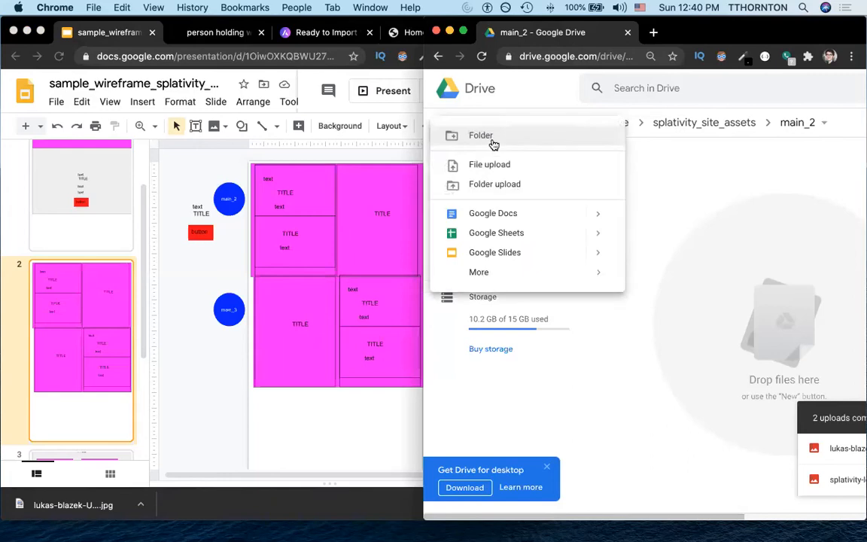
click(521, 213)
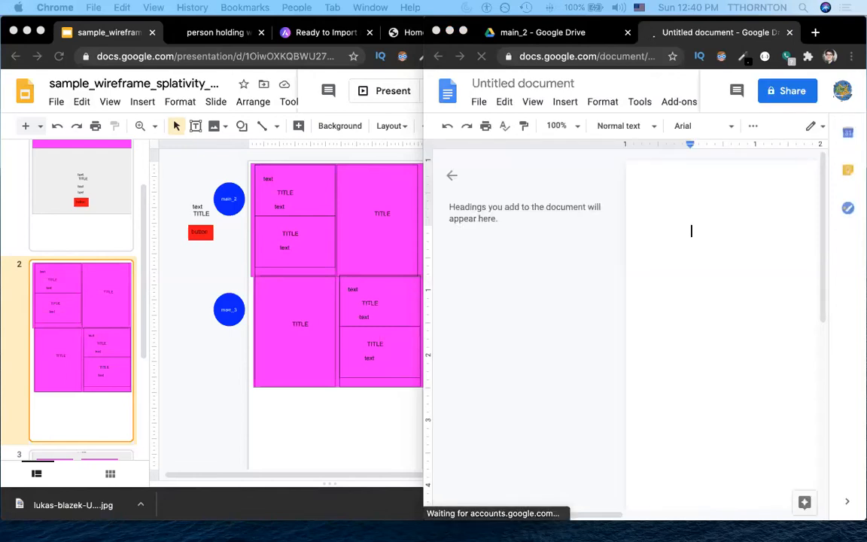
key(ctrl+v)
scroll(718, 269, up, 5)
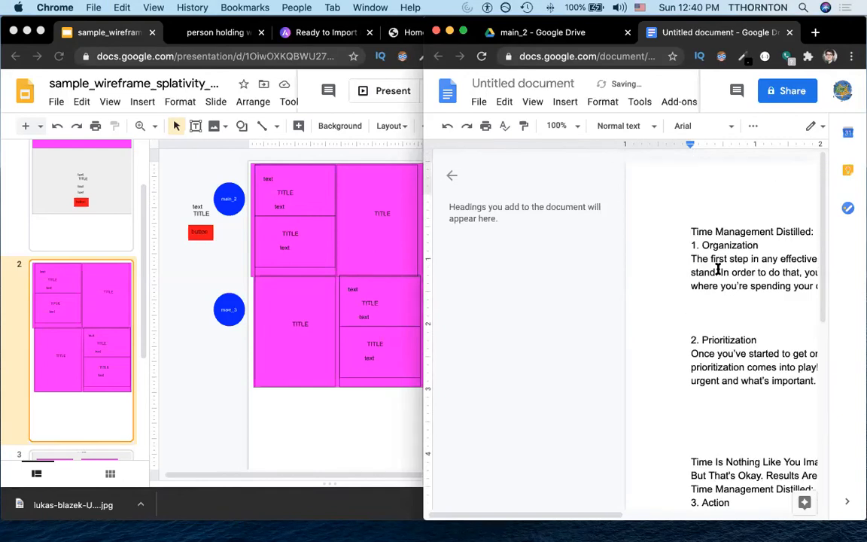
scroll(718, 269, down, 4)
scroll(718, 269, up, 5)
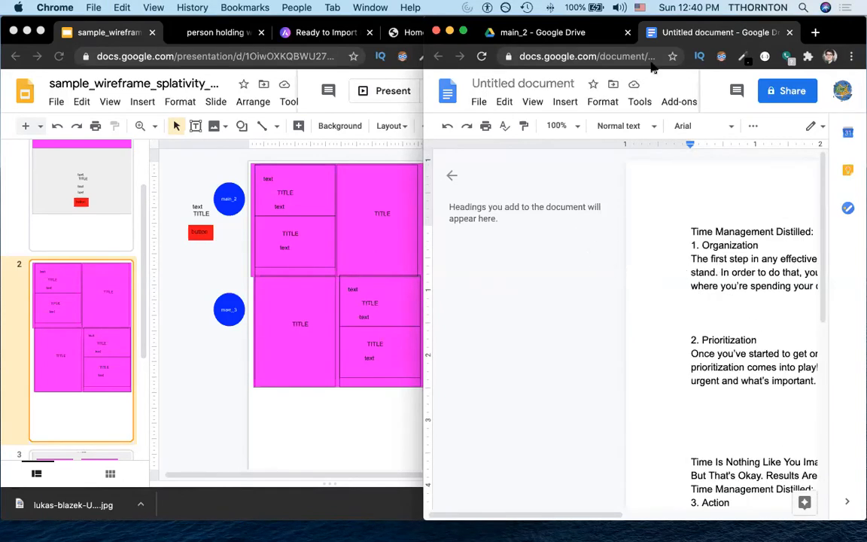
Step: Name the new document "main_2_and_3_text"
click(506, 76)
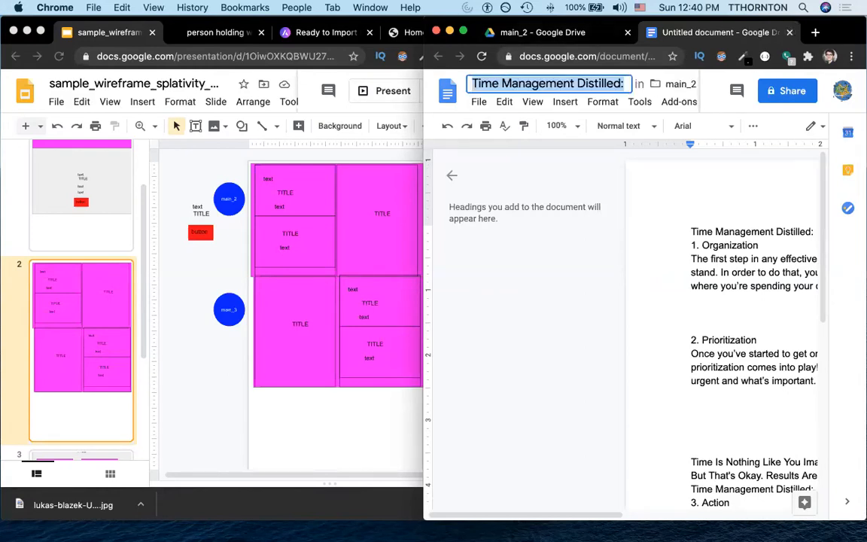
text(main_2_and_3_text)
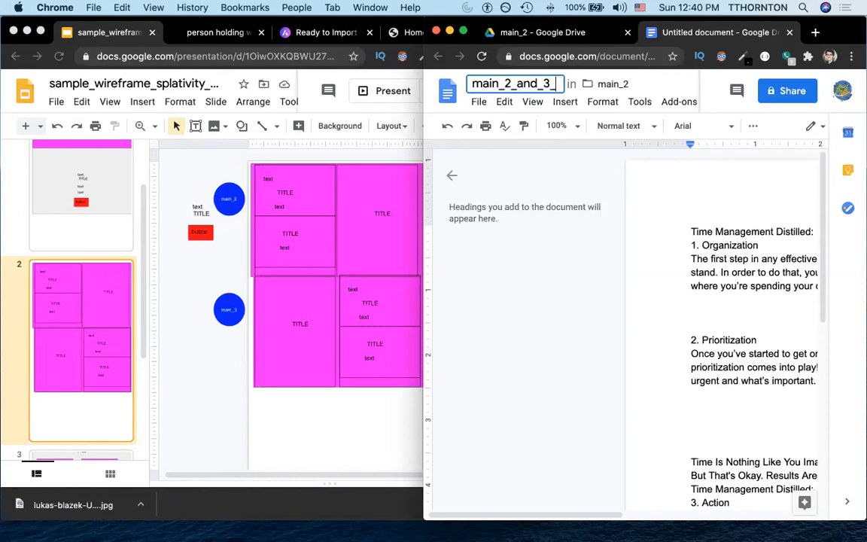
key(Return)
Step: Return to the main_2 folder on Drive and check the sections on the wireframe's third slide
click(584, 34)
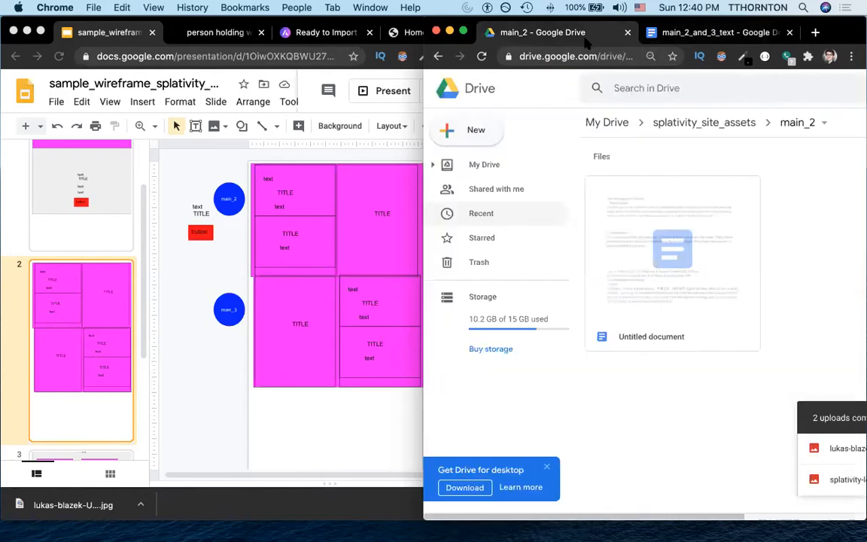
click(281, 323)
scroll(281, 323, down, 3)
click(615, 100)
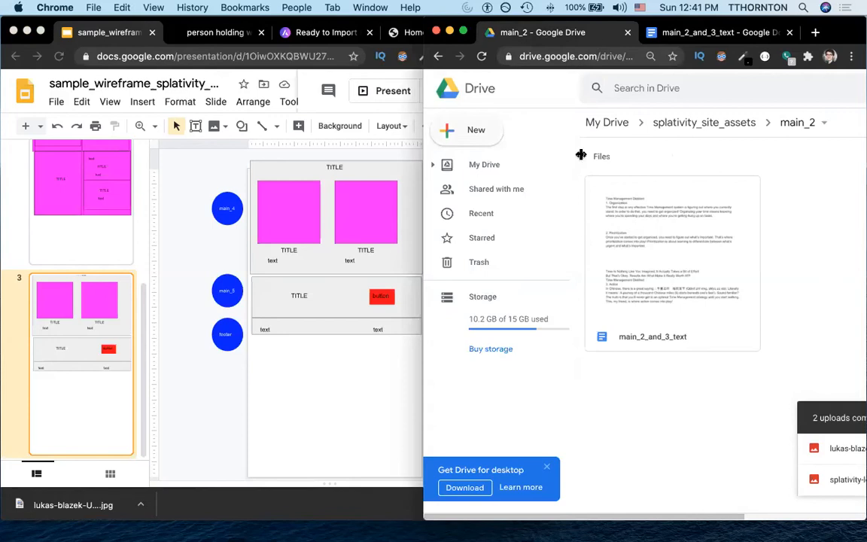
Step: In splativity_site_assets, rename the main_2 folder to "main_2_and_3" and remove the main_3 folder
click(738, 122)
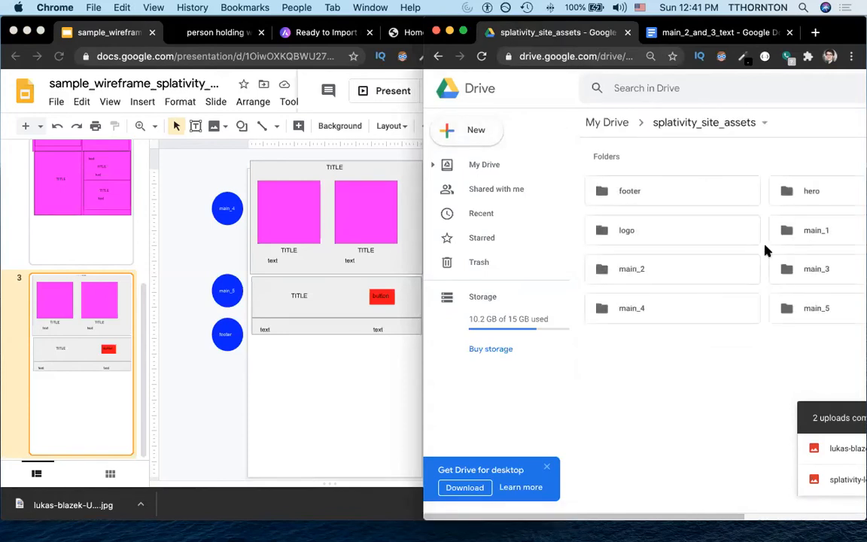
right_click(674, 280)
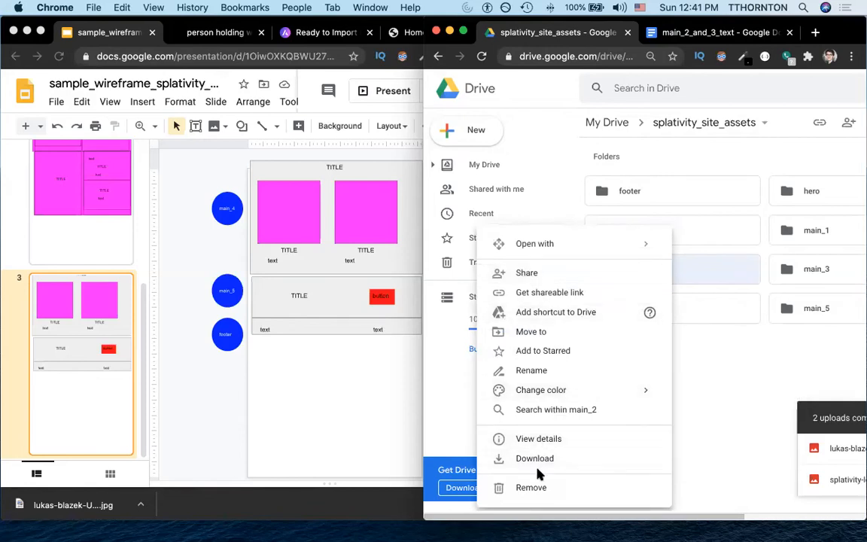
click(540, 369)
key(Right)
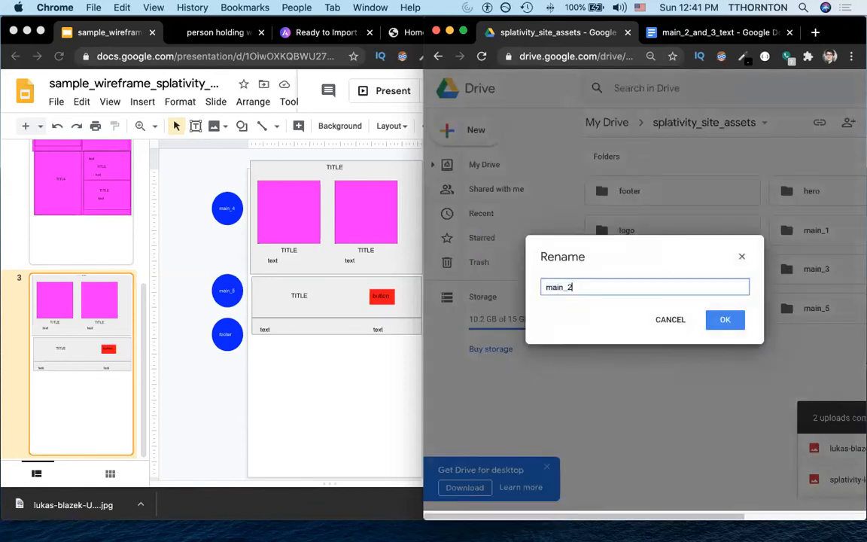
text(_and_3)
key(Return)
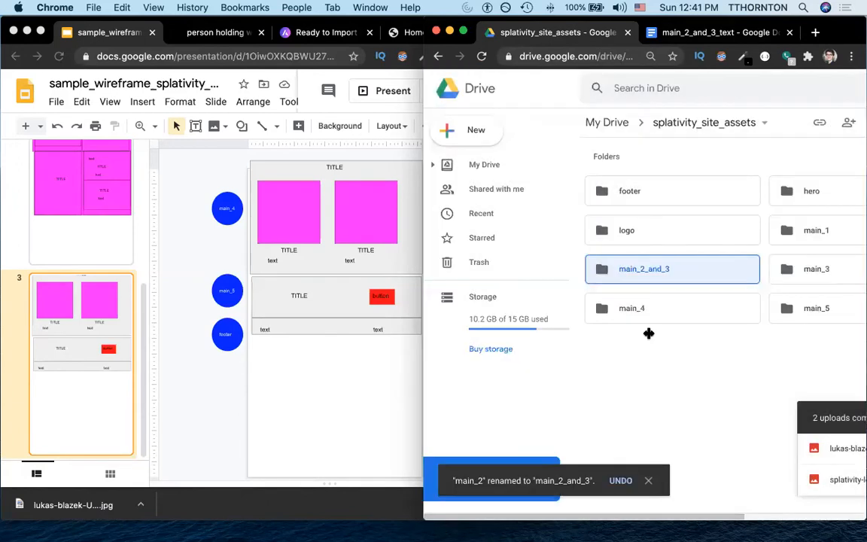
right_click(802, 268)
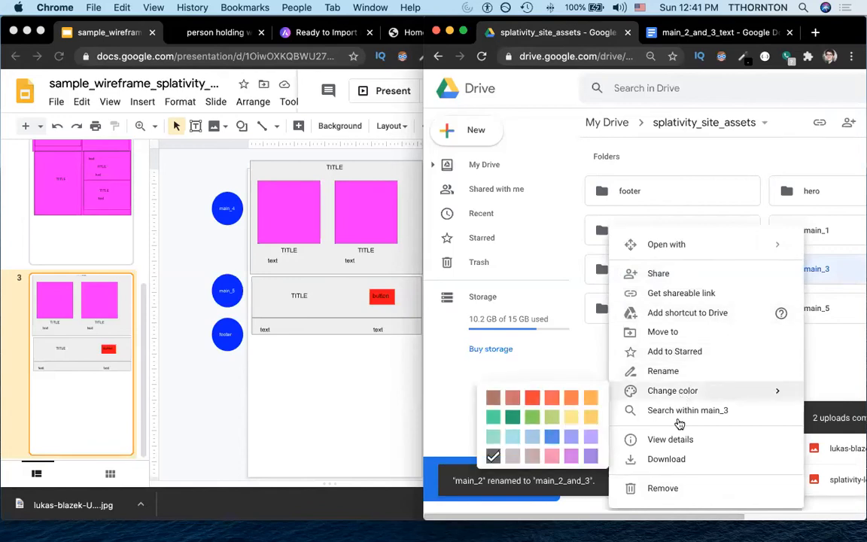
click(660, 489)
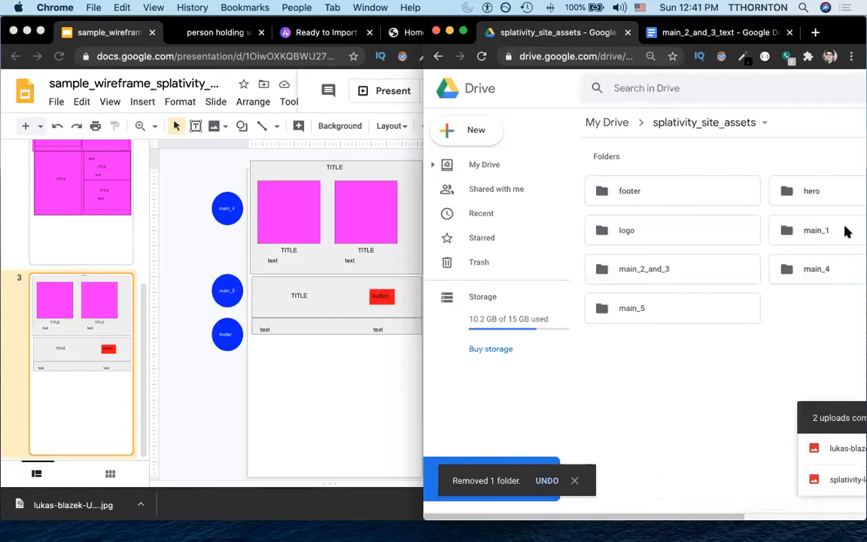
Step: Check the main_4 section on the wireframe and open the main_4 folder in splativity_site_assets
click(315, 360)
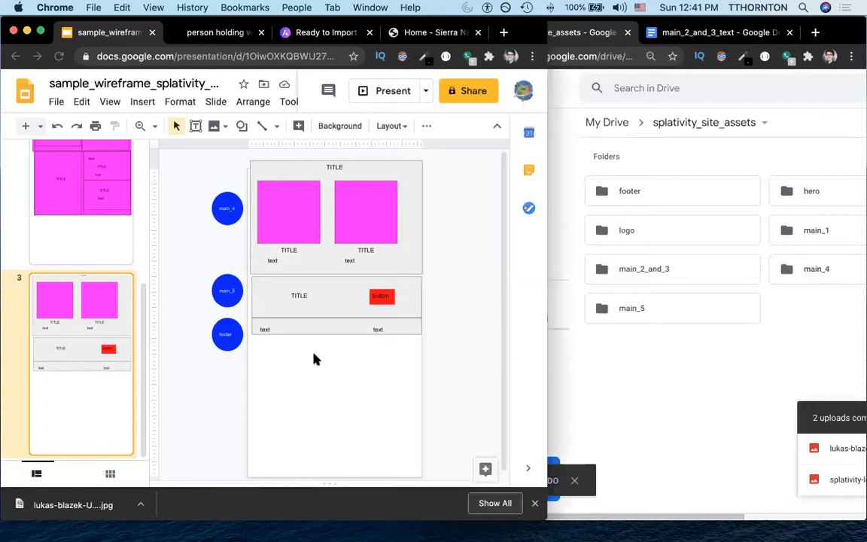
click(819, 268)
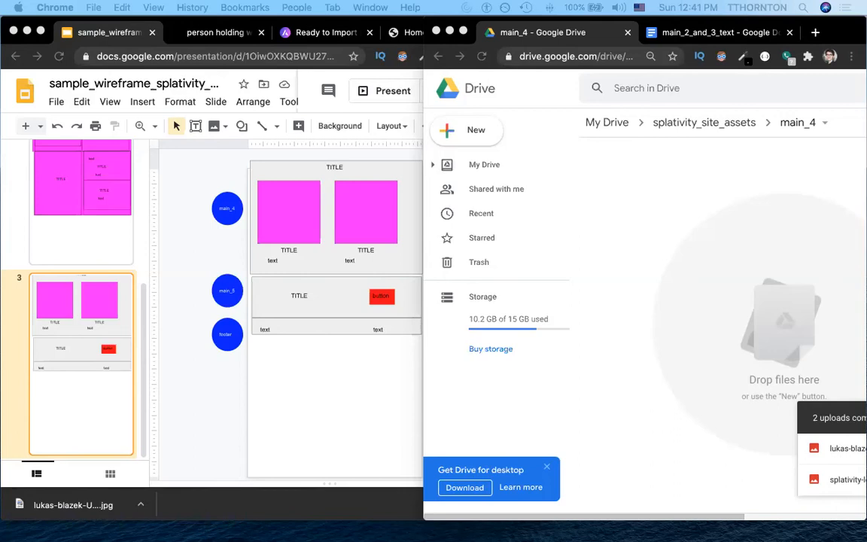
Step: Upload splativity-product-1.png from this Mac into the main_4 folder
click(471, 131)
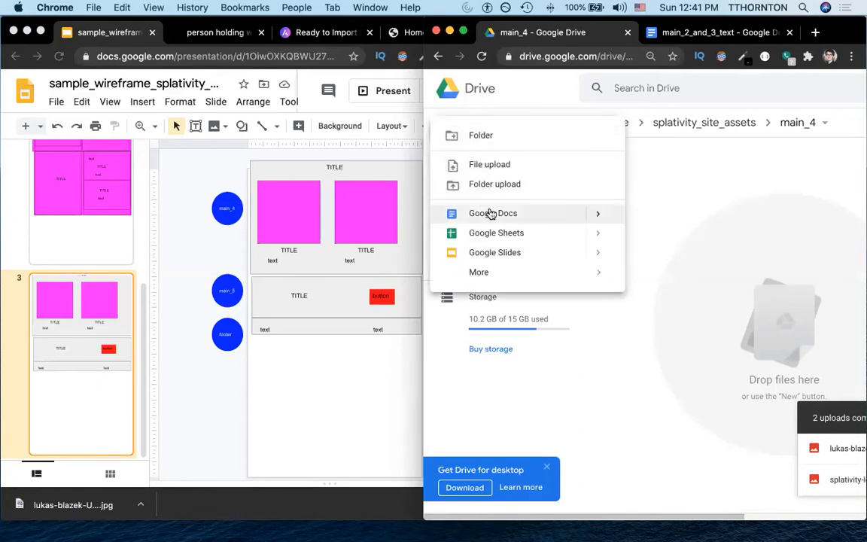
click(489, 172)
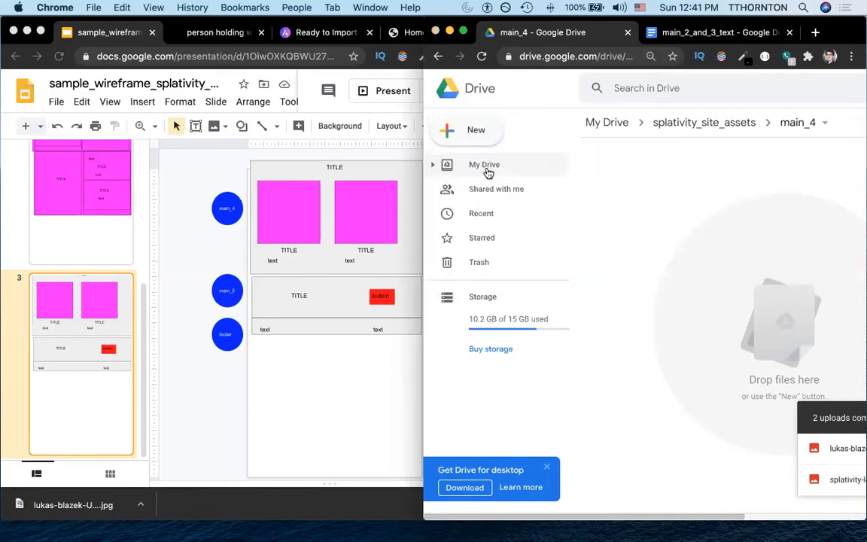
click(676, 81)
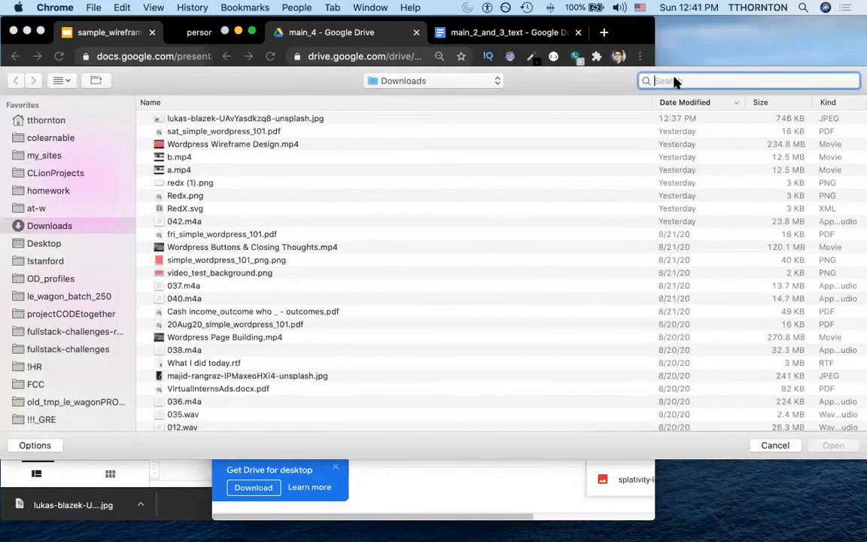
text(splativity-product-1)
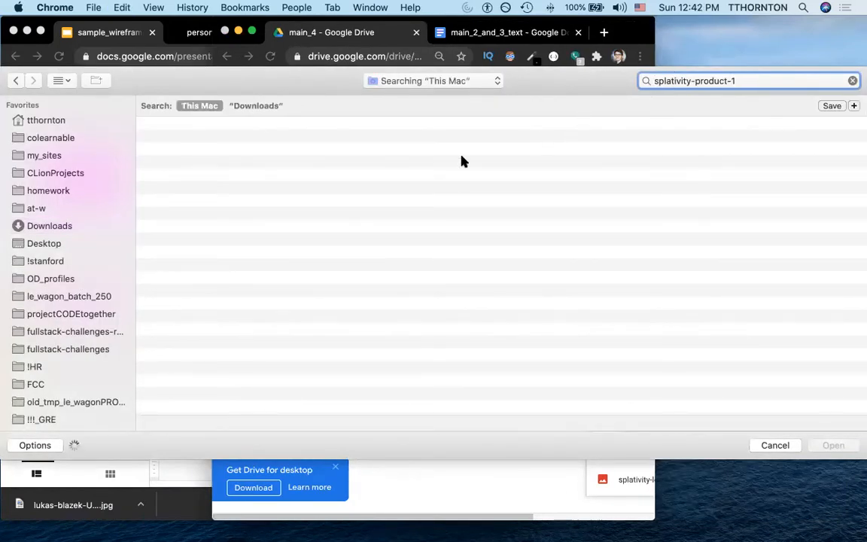
click(234, 142)
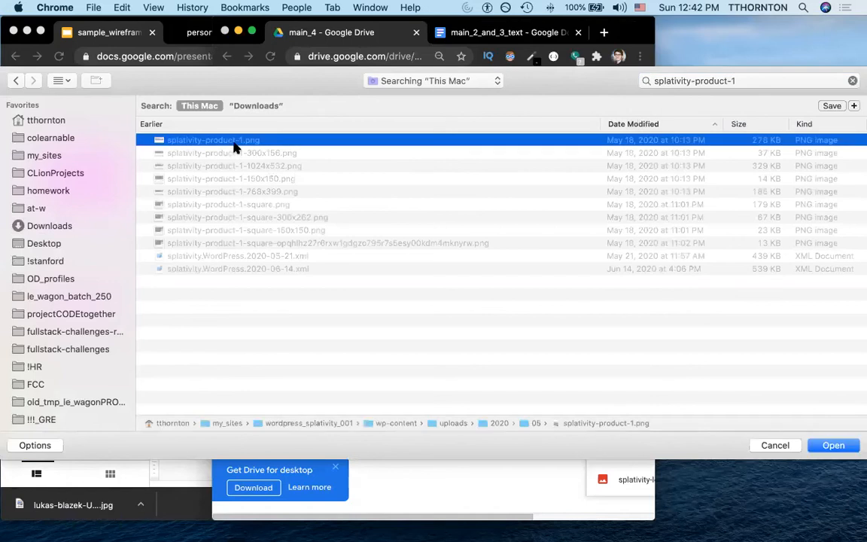
double_click(233, 145)
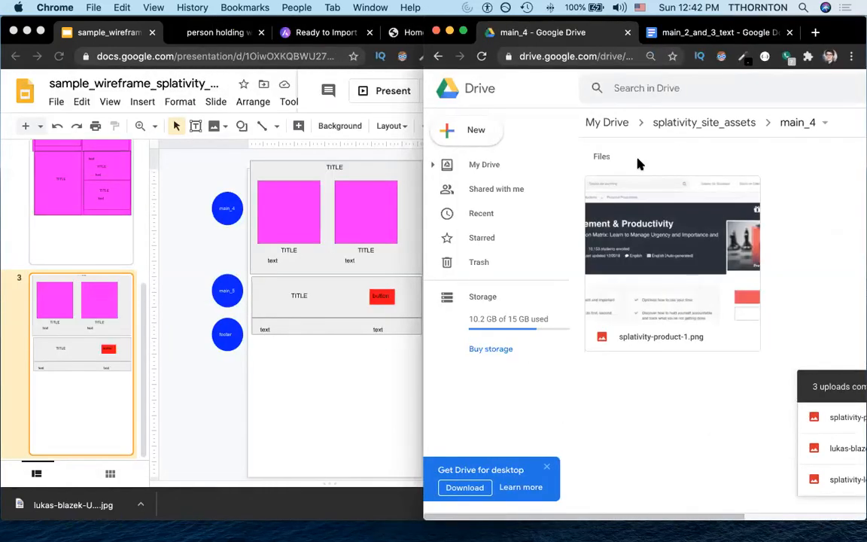
Step: Upload splativity-product-2.png from this Mac into the main_4 folder
click(494, 125)
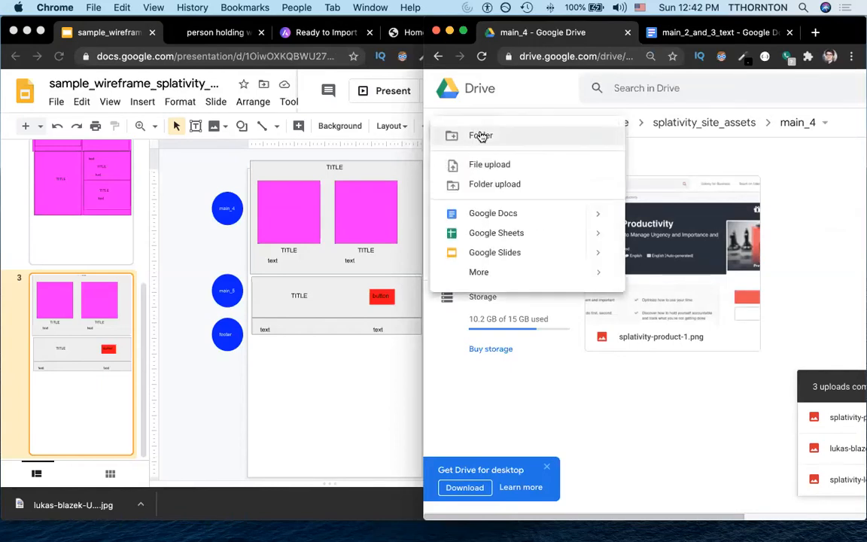
click(496, 164)
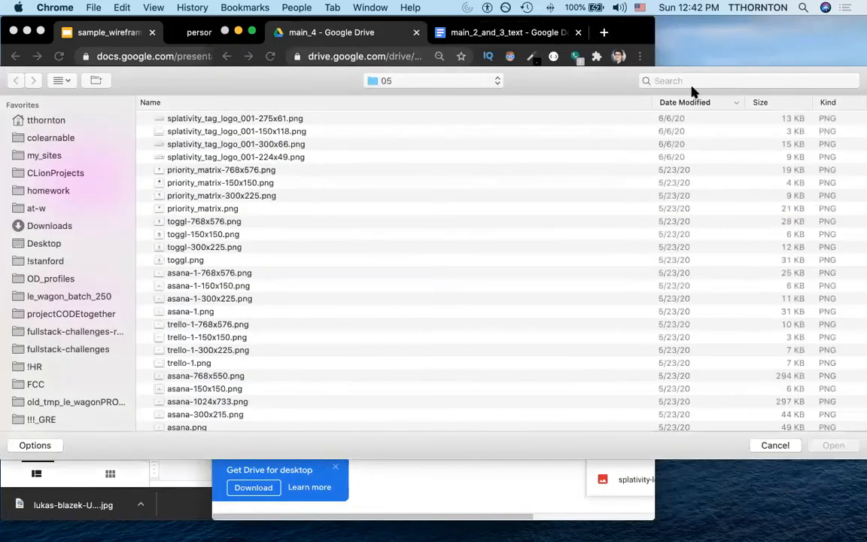
click(666, 82)
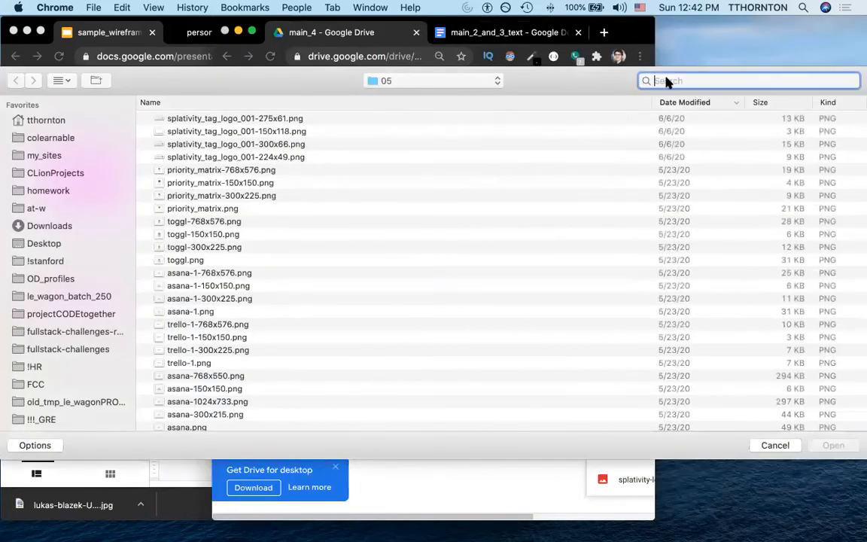
text(splativity-product-1)
key(BackSpace)
text(2)
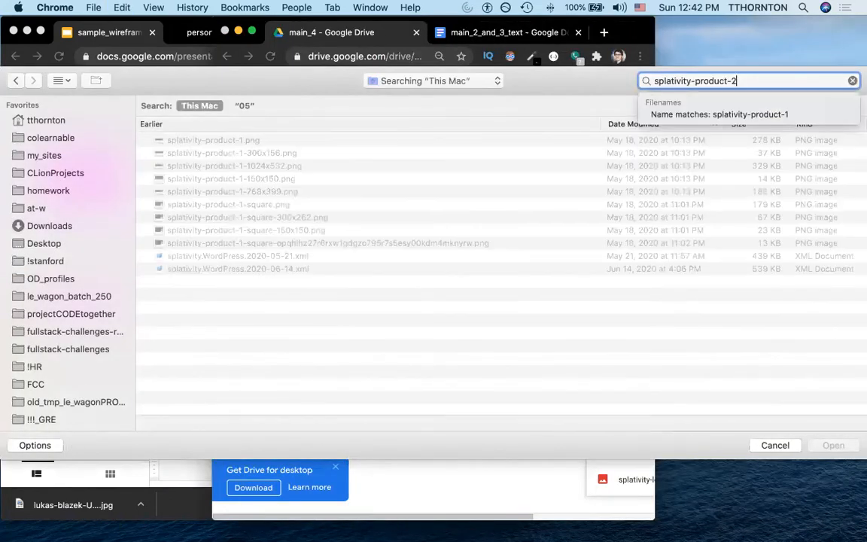
key(Return)
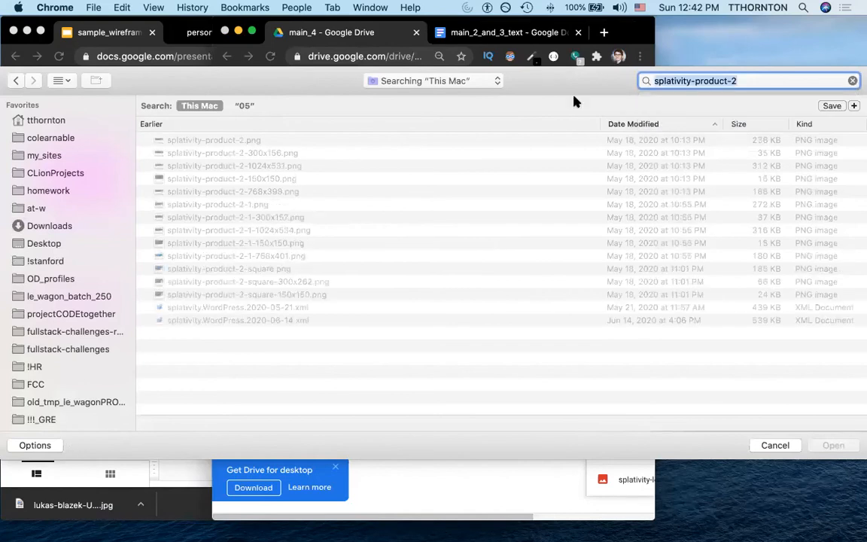
double_click(296, 140)
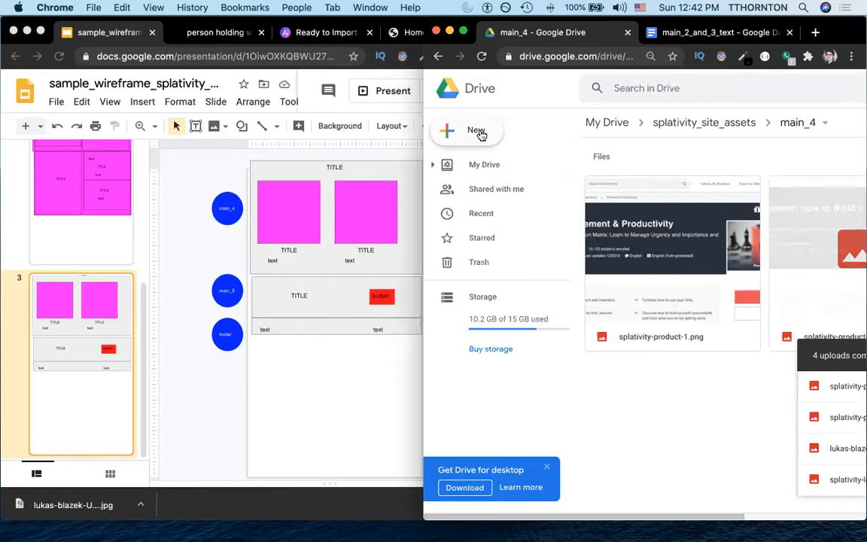
Step: Create a Google Docs document in the main_4 folder and name it "main_4_text"
click(474, 132)
click(496, 214)
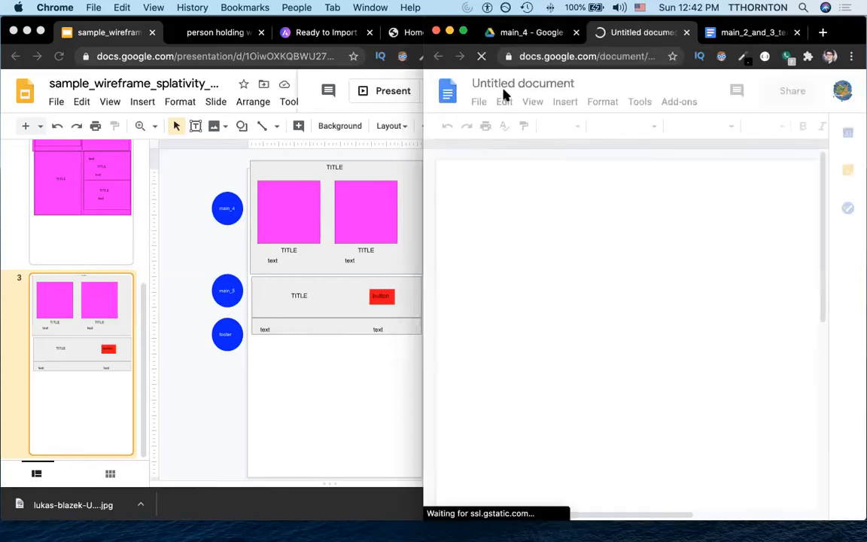
click(500, 85)
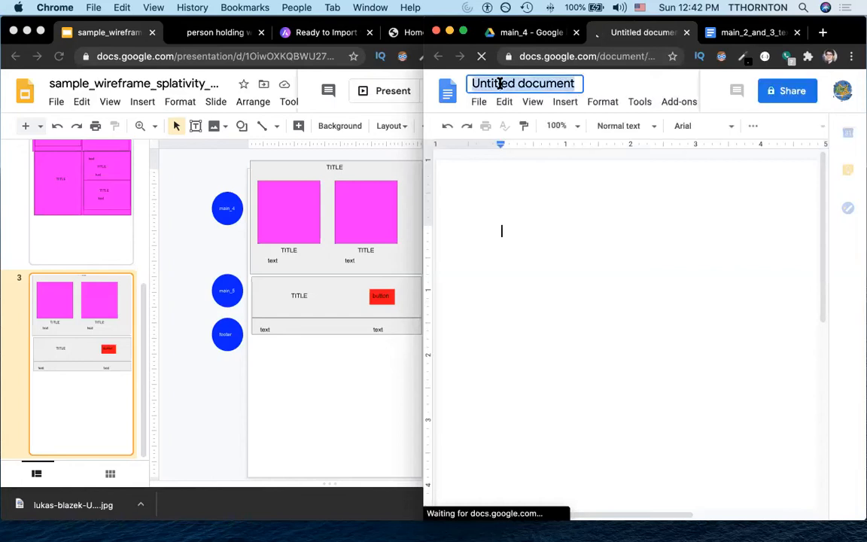
text(main_4_text)
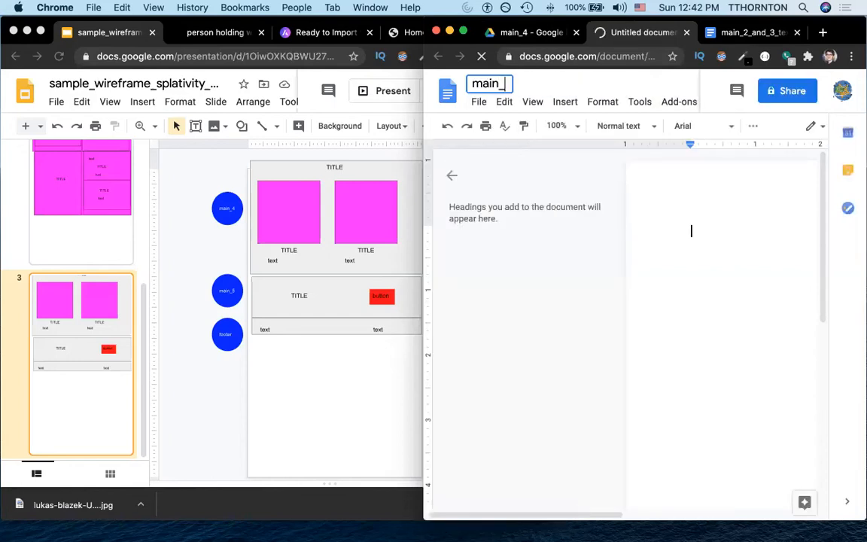
key(Return)
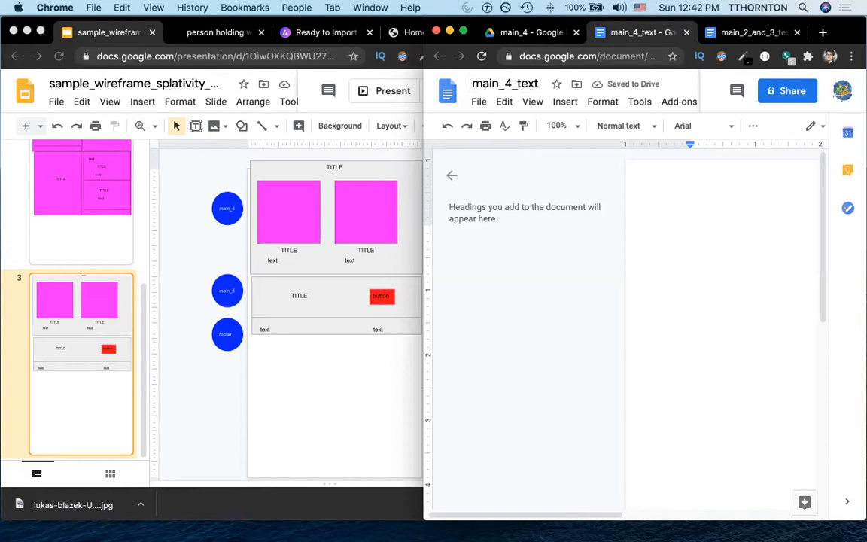
Step: Enter "Projects" and "Forest Wilderness" on separate lines at the start of the main_4_text document
key(super+Tab)
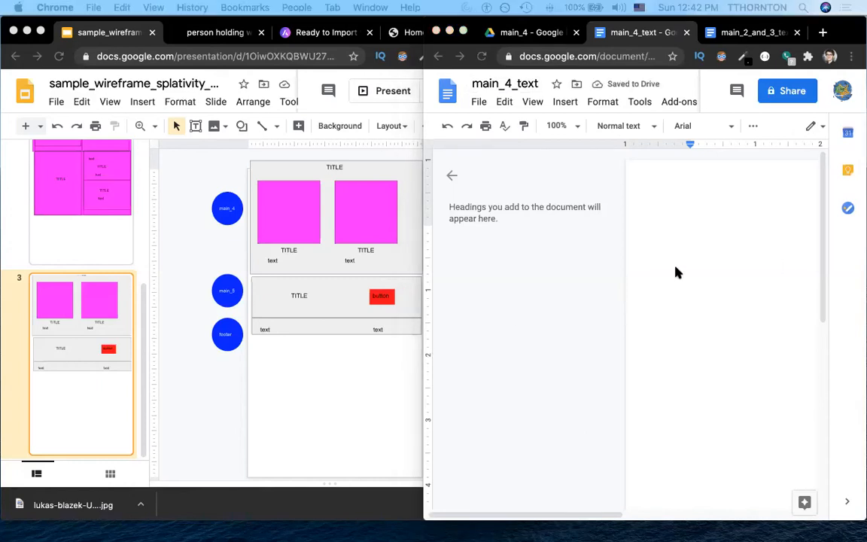
click(691, 251)
text(Projects Forest Wilderness)
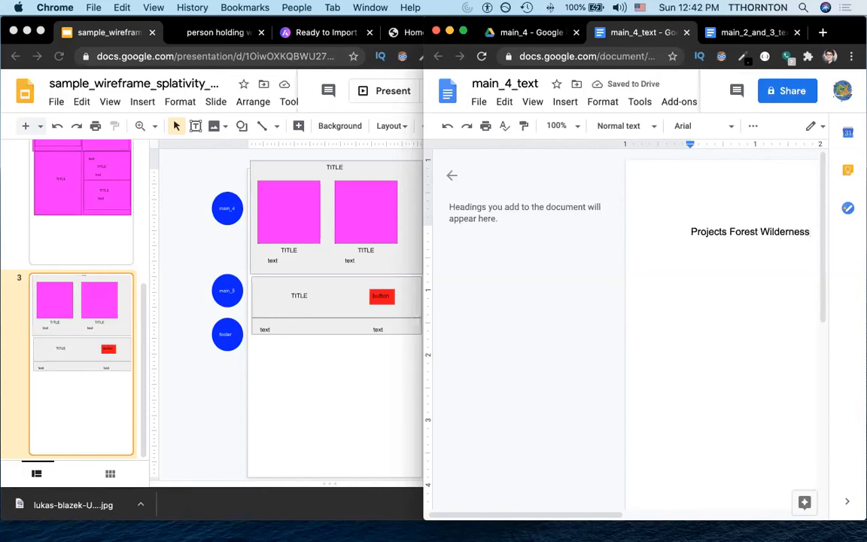
key(Return)
key(super+Tab)
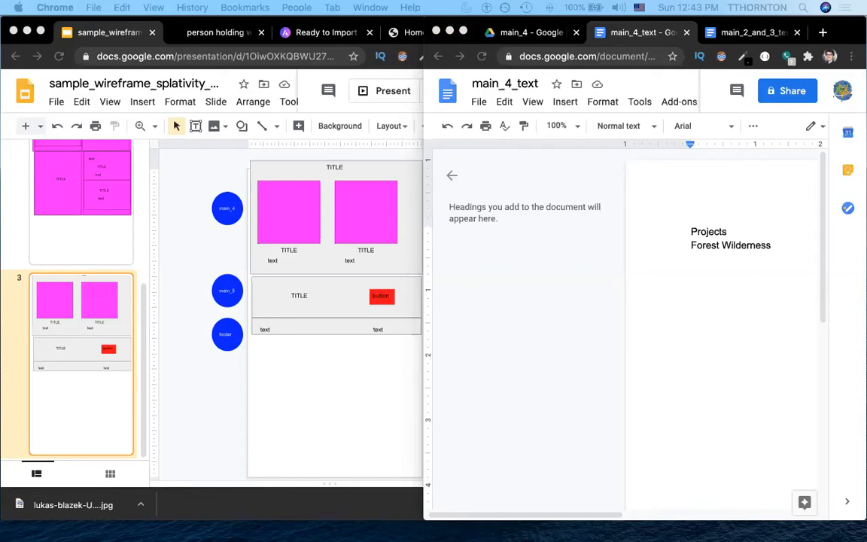
Step: Leave a blank line and paste the "Our Most Popular Course" title with its Decision Matrix course description
click(627, 369)
key(Return)
key(Return)
key(super+v)
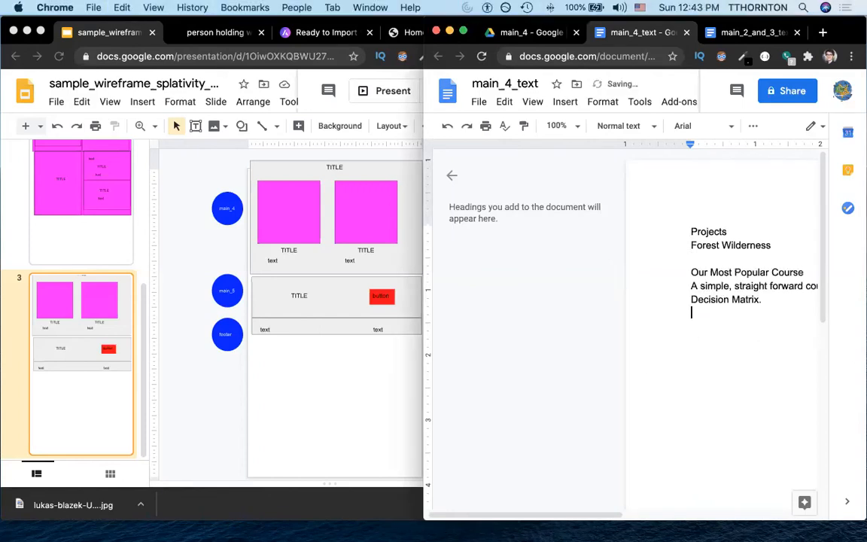
Step: Add the title "Our First Course" with the text "Learn the basics of Time Management, step-by-step!" beneath it
text(Pur)
key(BackSpace)
key(BackSpace)
key(BackSpace)
text(Our First Cours)
text(Learn the)
text( basics of Time)
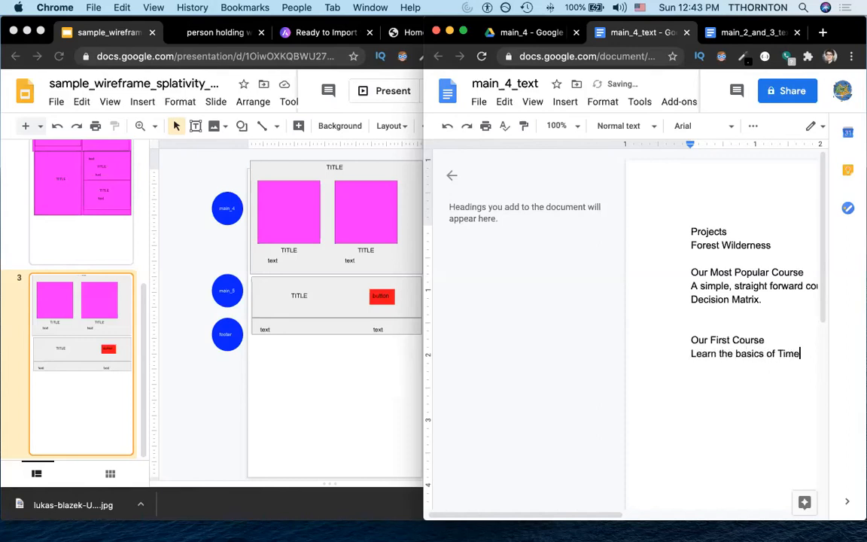
text( Management. step=)
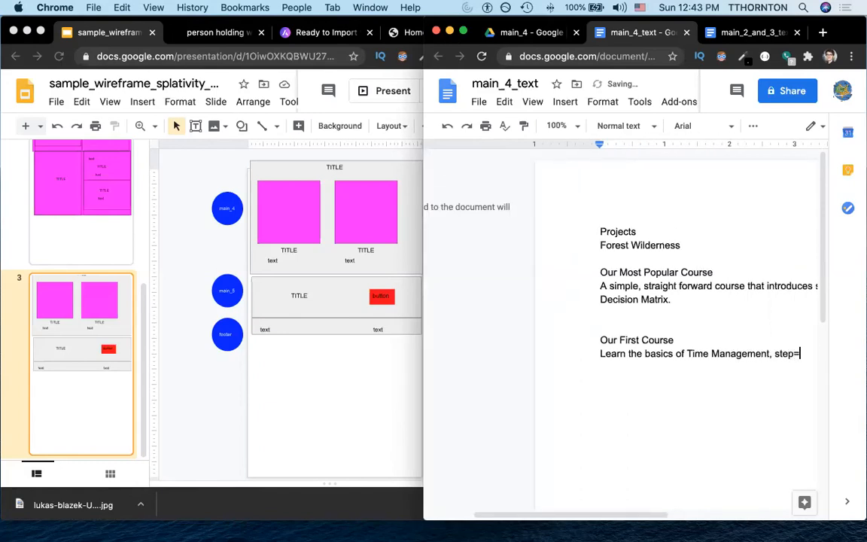
key(BackSpace)
text(-by-step!)
click(693, 417)
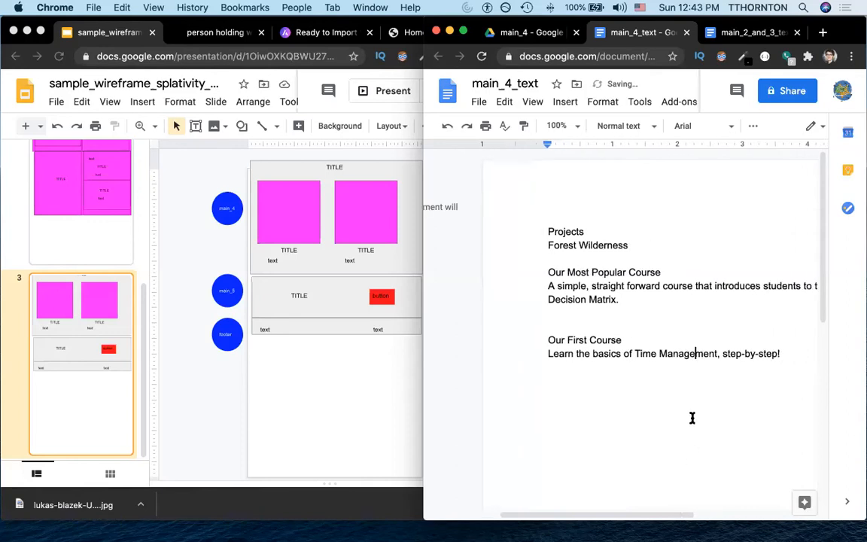
Step: Close the main_4_text document and open the main_5 folder in splativity_site_assets
click(686, 32)
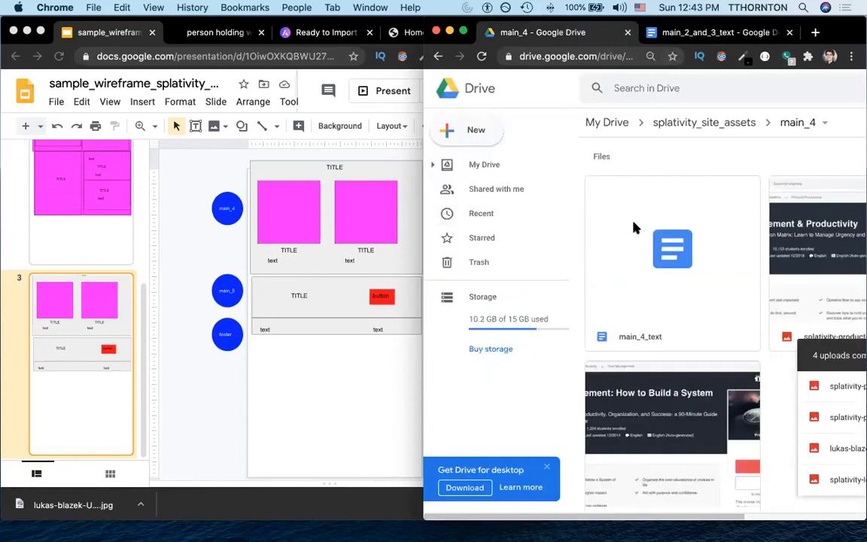
click(691, 121)
double_click(649, 307)
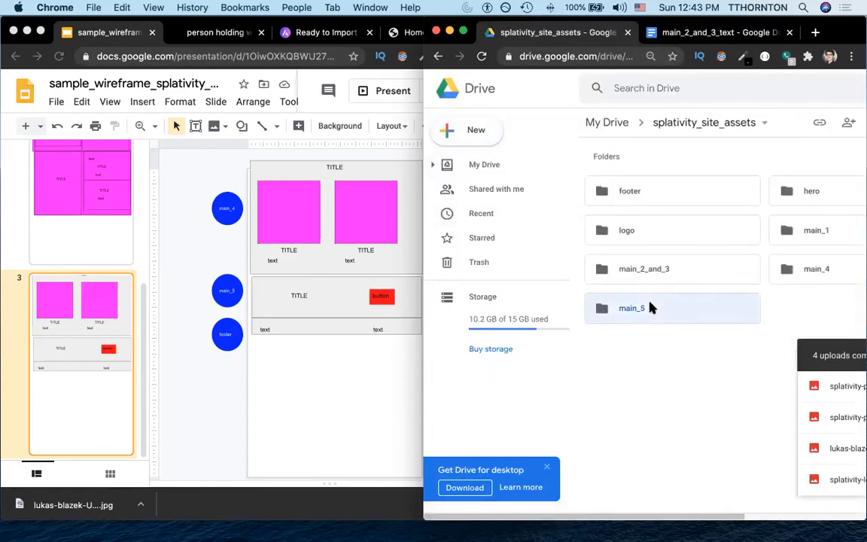
Step: Create a Google Docs document in main_5 containing "Join Over 10,000 Students Today, and Enroll Now!" and "OUR COURSES" on separate lines
click(477, 131)
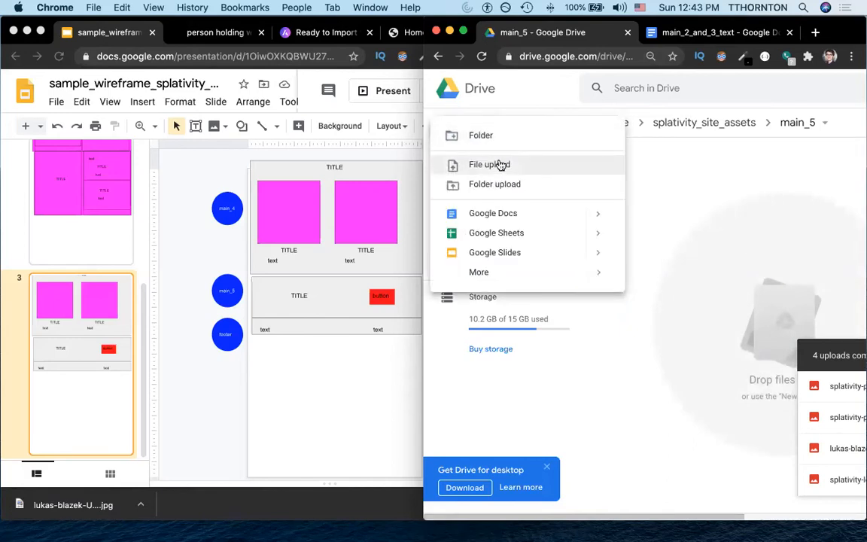
click(489, 212)
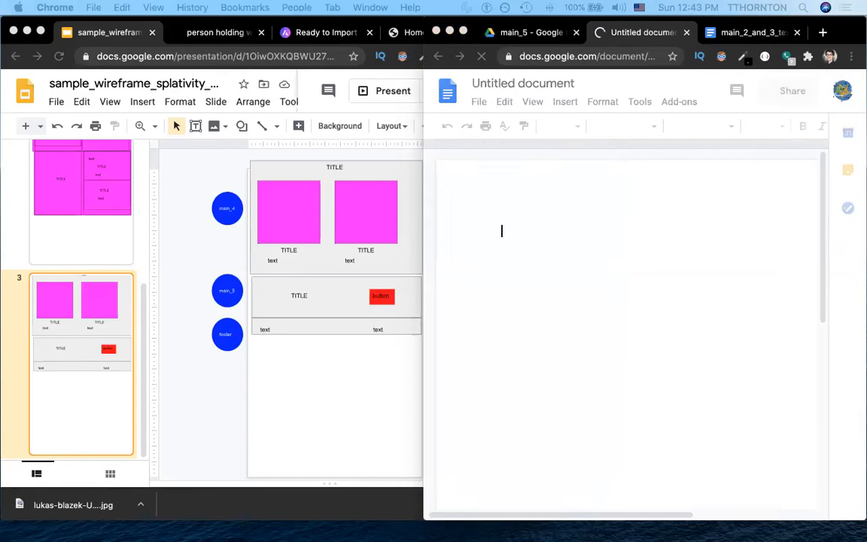
text(Join Over 10,000 Students Today, and Enroll Now! OUR COURSES)
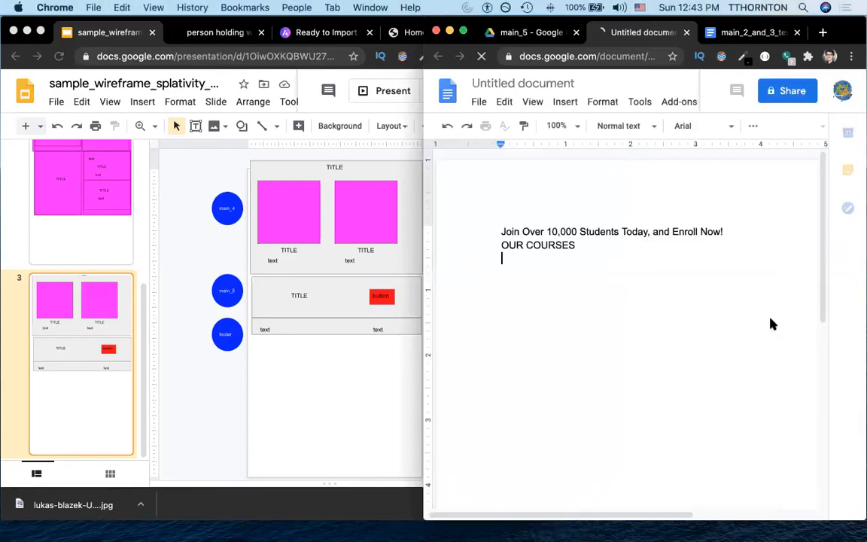
Step: Wrap the "OUR COURSES" line in <btn> and </btn> tags and add a new line below it
key(Up)
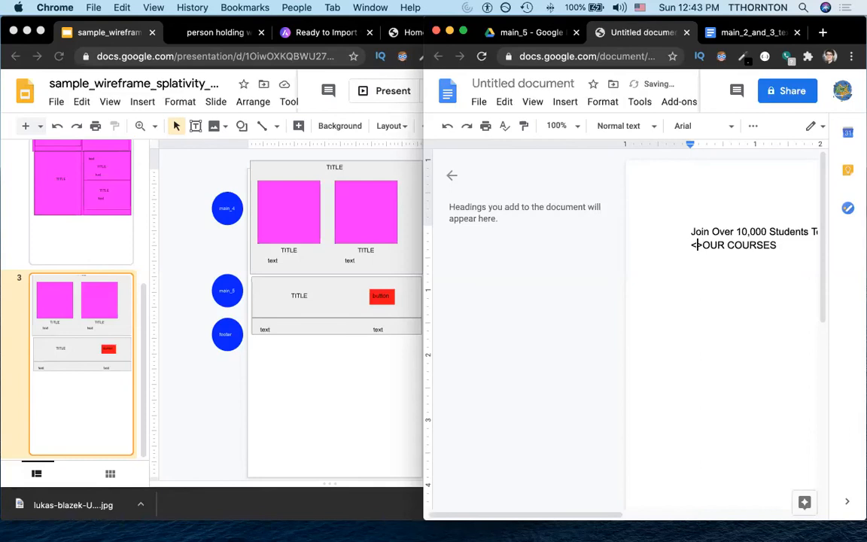
text(<btn>)
key(shift+Home)
key(super+c)
key(End)
key(super+v)
text(./)
key(BackSpace)
key(BackSpace)
text(/)
key(End)
key(Return)
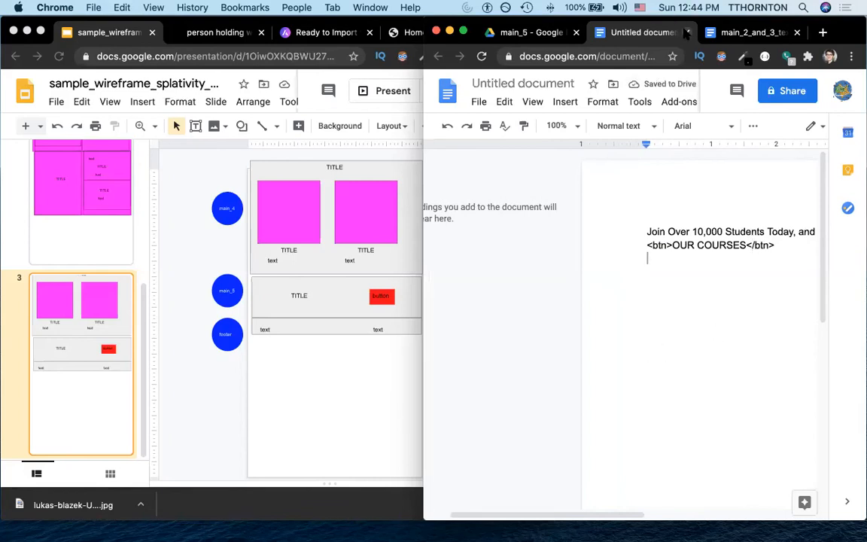
Step: Name the document "main_5_text" and return to the splativity_site_assets folder on Drive
click(527, 83)
text(text)
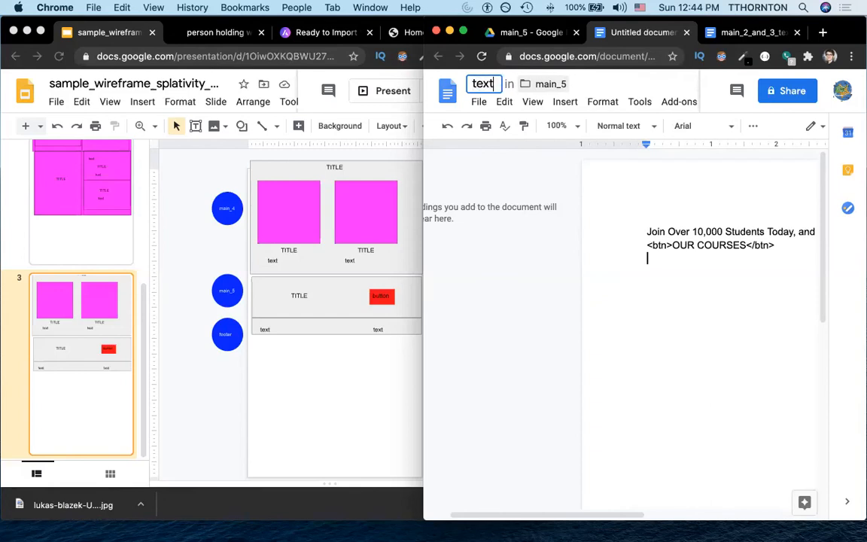
text(main_)
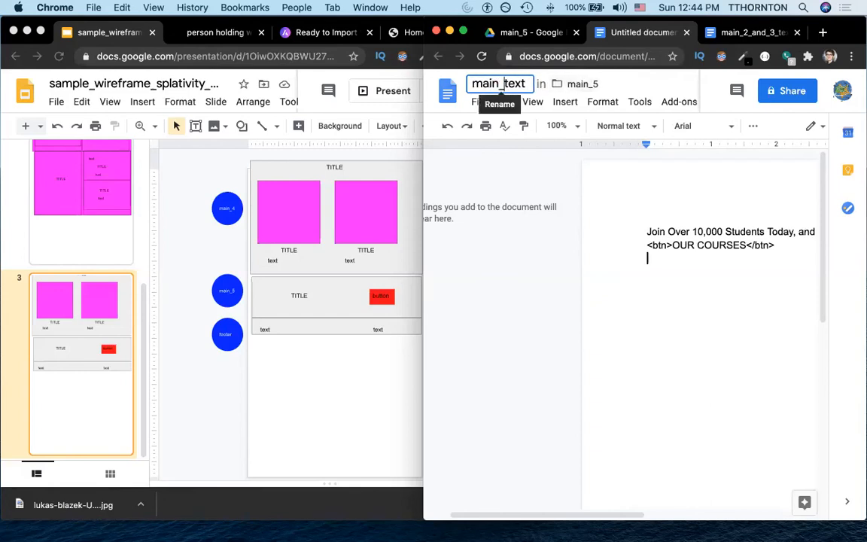
text(5_)
key(Return)
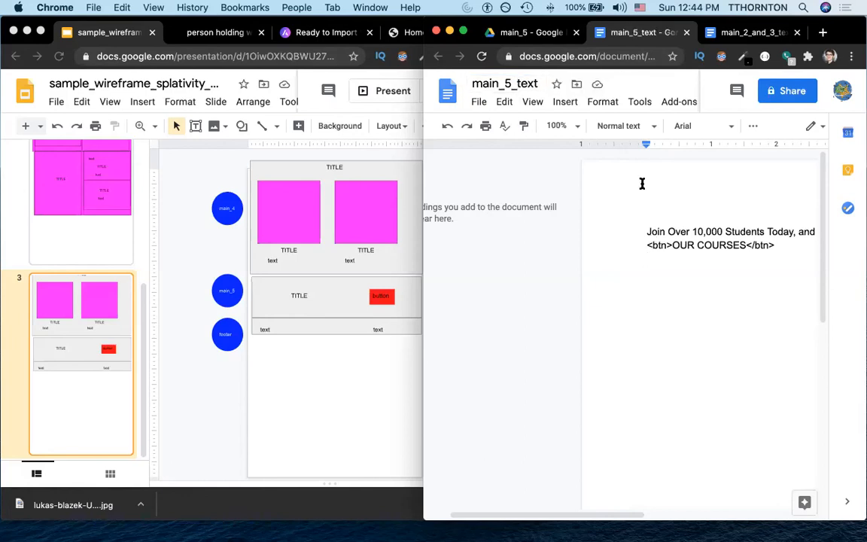
click(687, 32)
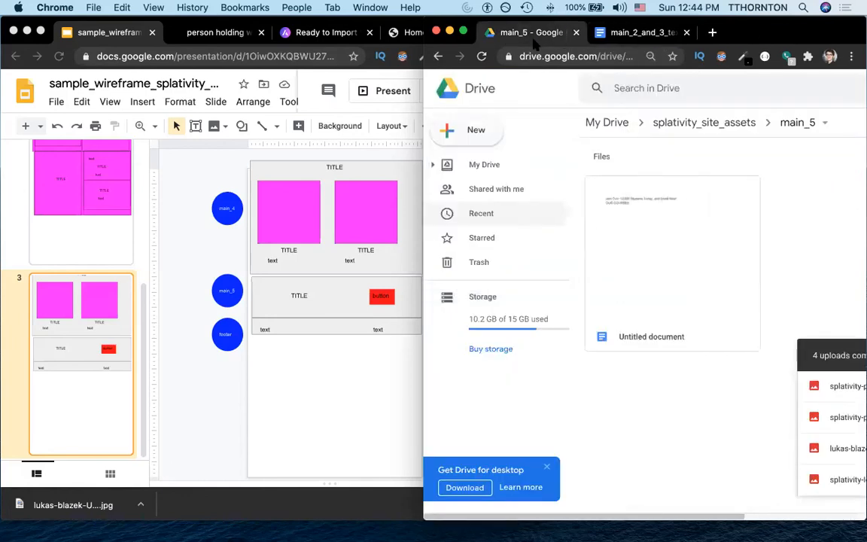
click(705, 126)
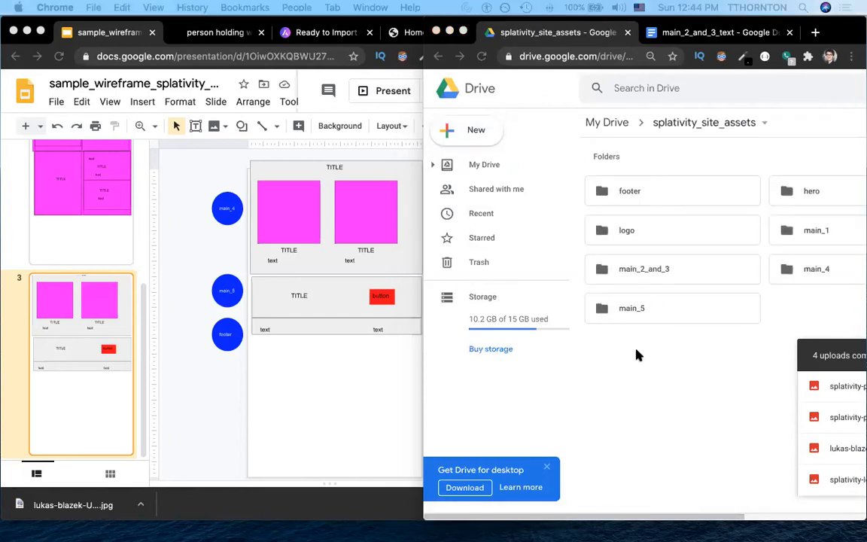
Step: Create a Google Docs document named "footer_text" in the footer folder
double_click(614, 193)
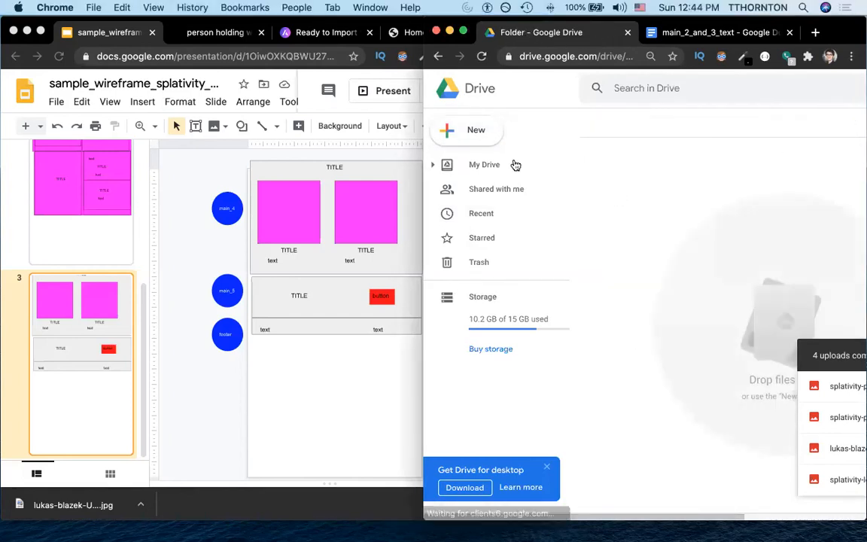
click(485, 135)
click(494, 216)
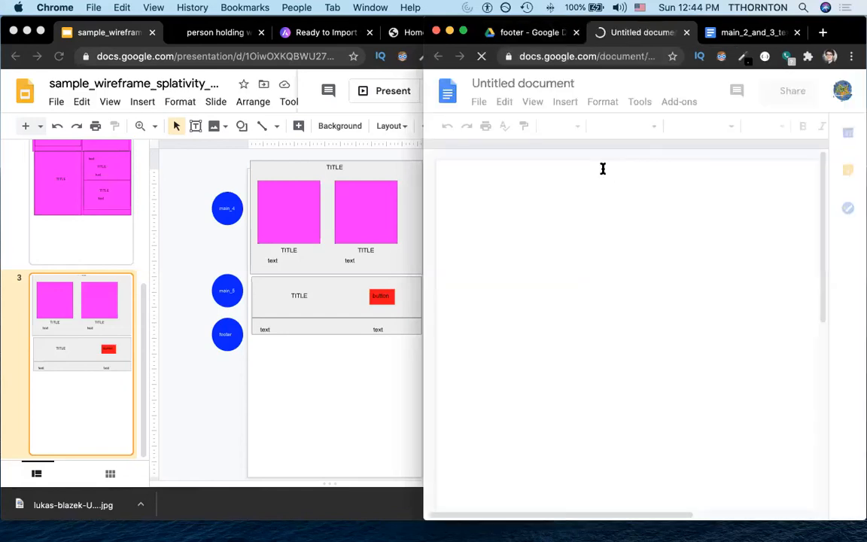
click(497, 84)
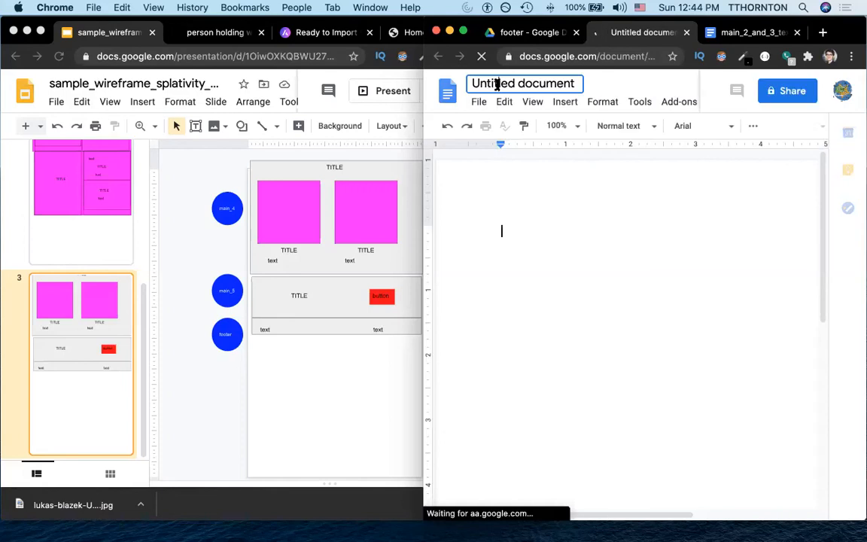
text(footer_text)
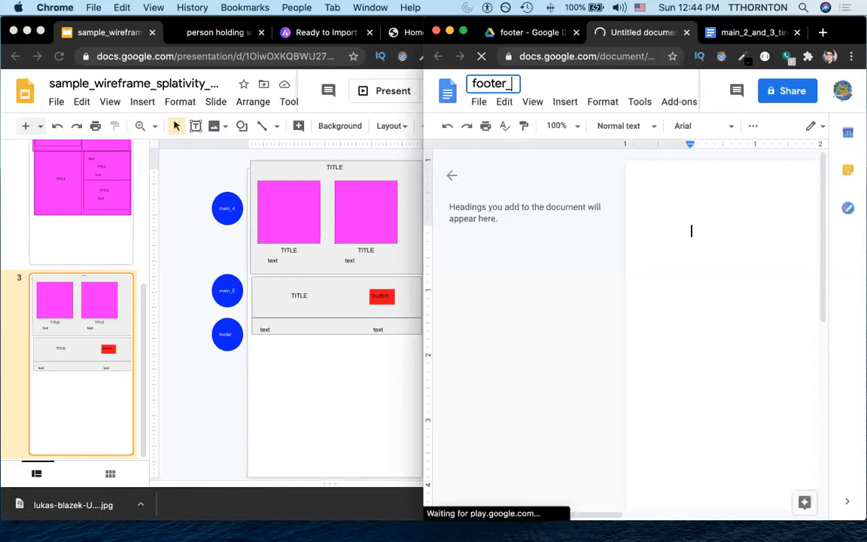
key(Return)
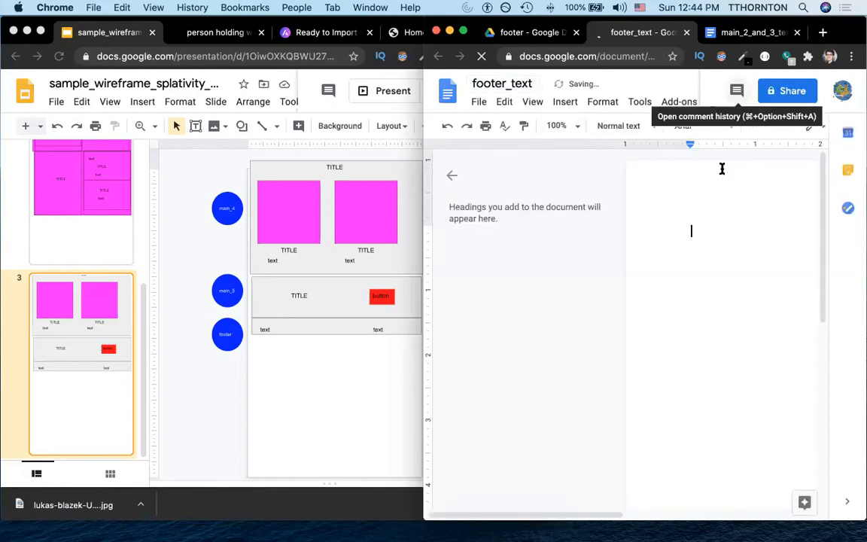
Step: Paste the copied footer text "Copyright © 2020 SpLaTiViTy" into the document, complete the author's name on the line below, and widen the browser window
key(super+v)
key(Up)
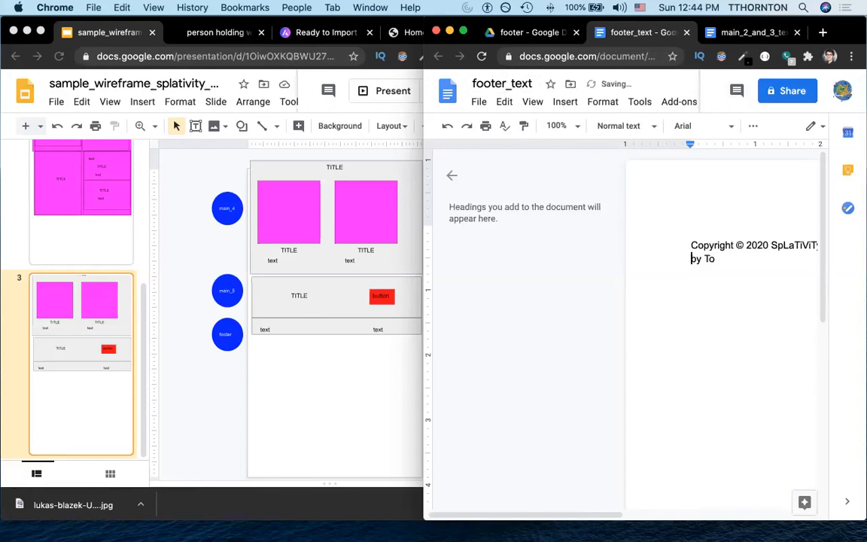
text(lan)
click(694, 220)
drag(422, 219, 322, 222)
click(772, 269)
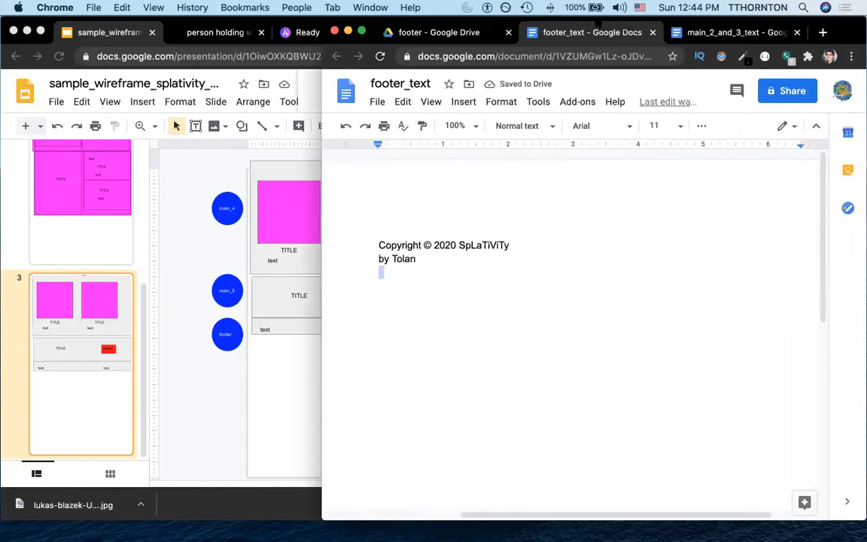
Step: Close the footer_text and main_2_and_3_text documents and return to the splativity_site_assets folder on Drive
click(653, 33)
click(653, 33)
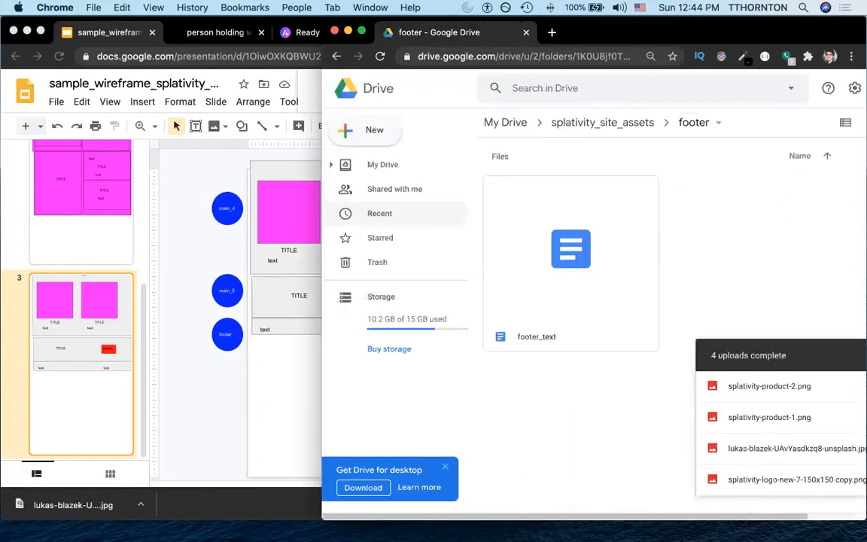
click(609, 122)
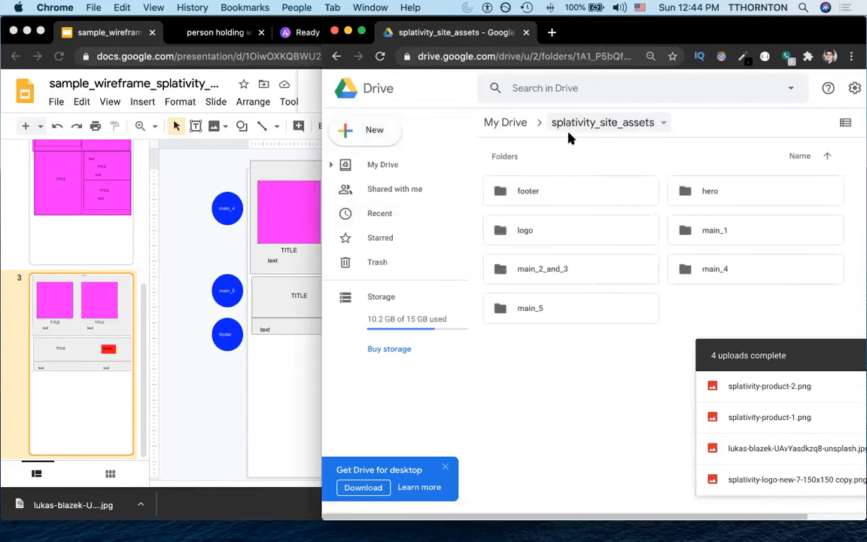
Step: Review the section labels on all three wireframe slides against the folders in splativity_site_assets
click(180, 228)
scroll(62, 210, up, 3)
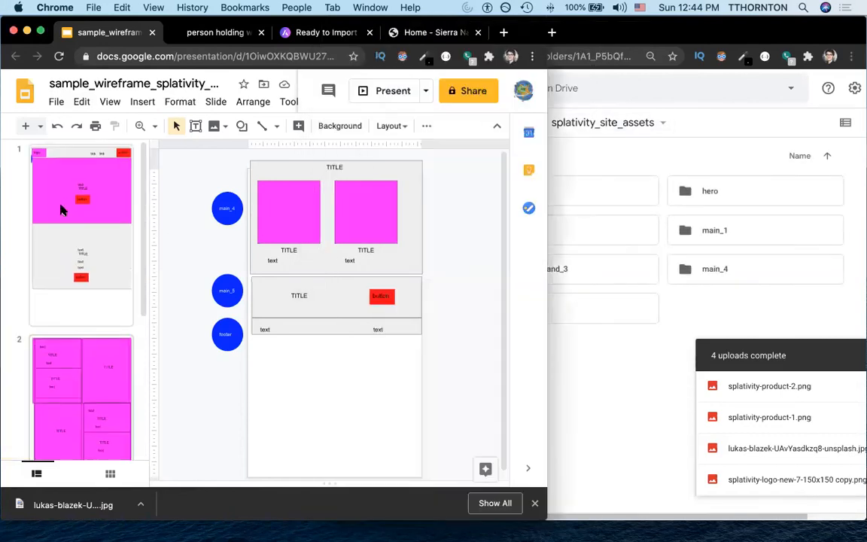
click(81, 197)
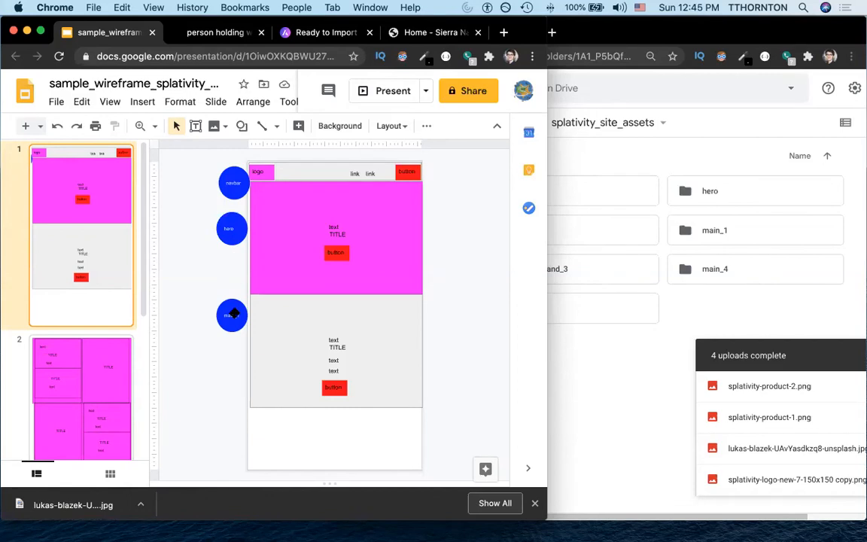
click(70, 387)
key(Down)
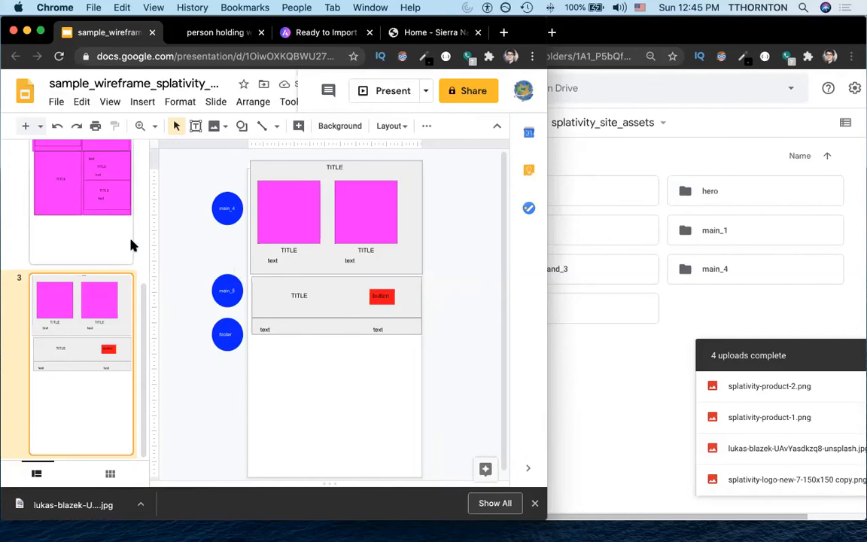
scroll(115, 239, up, 3)
scroll(115, 239, up, 2)
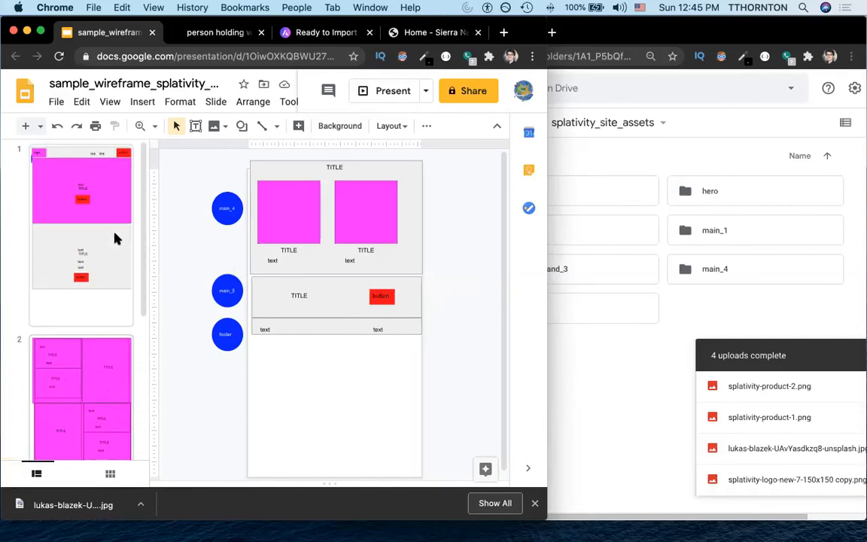
click(125, 218)
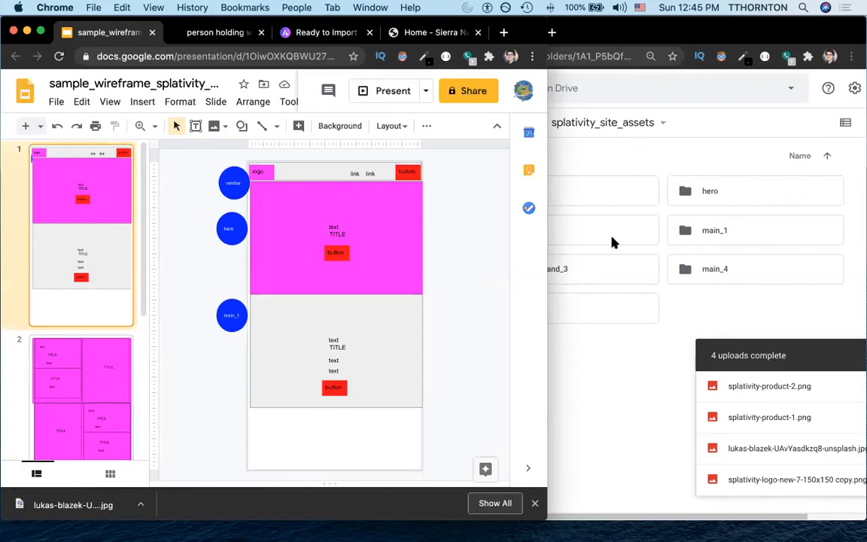
Step: Rename the logo folder in splativity_site_assets as "navbar"
click(631, 350)
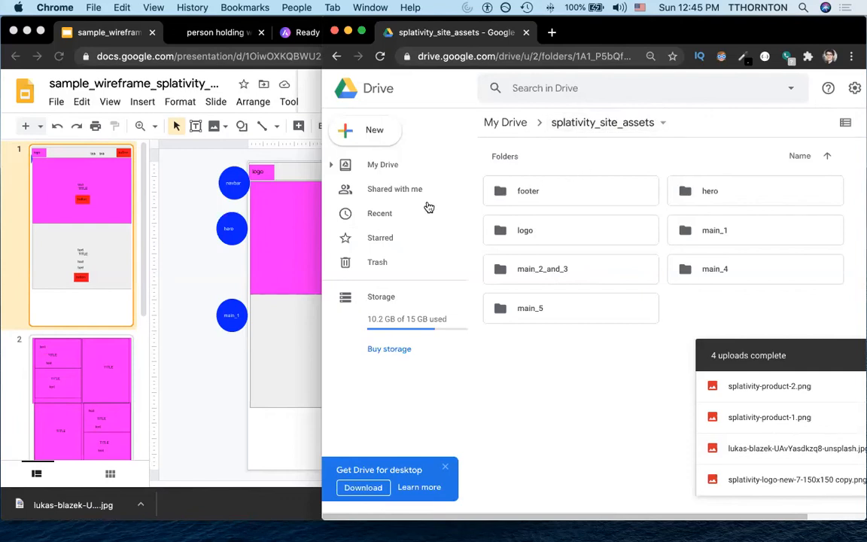
click(540, 227)
right_click(540, 227)
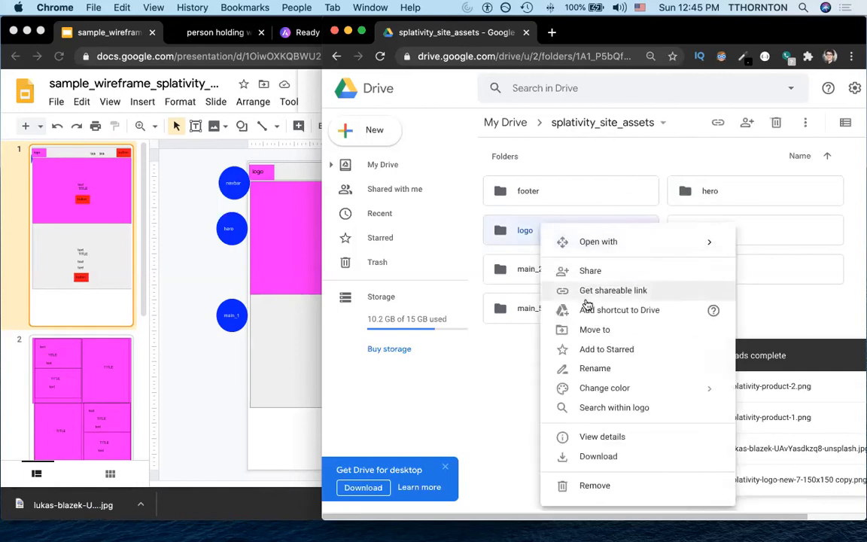
click(595, 369)
text(navbar)
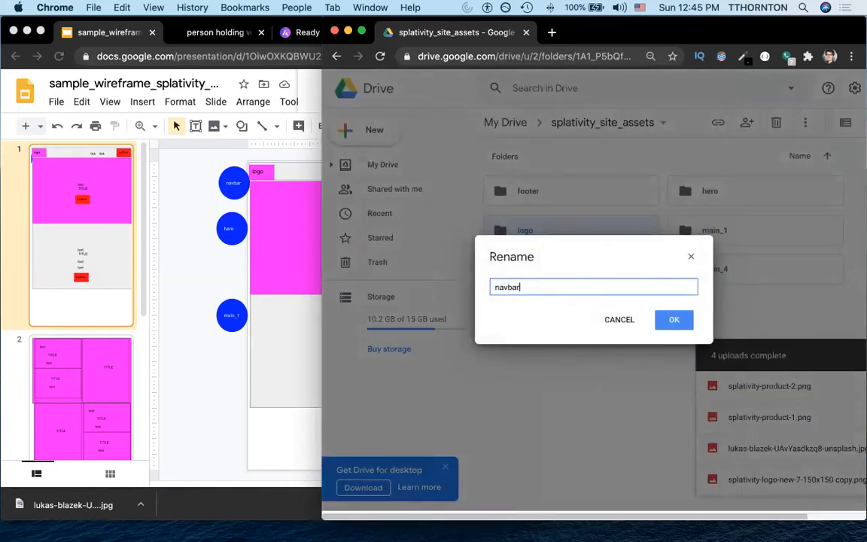
key(Return)
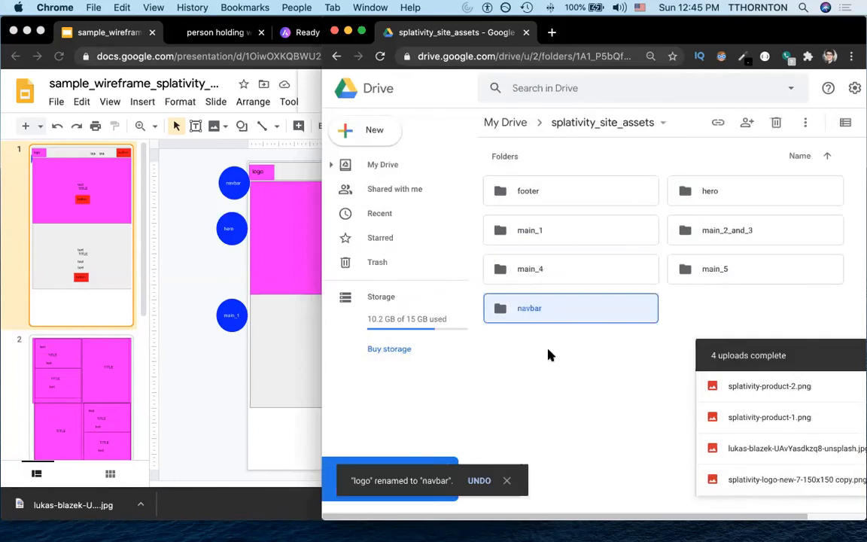
Step: Rename the logo_text document in the navbar folder as "nabar_text" and return to the splativity_site_assets folder
double_click(528, 321)
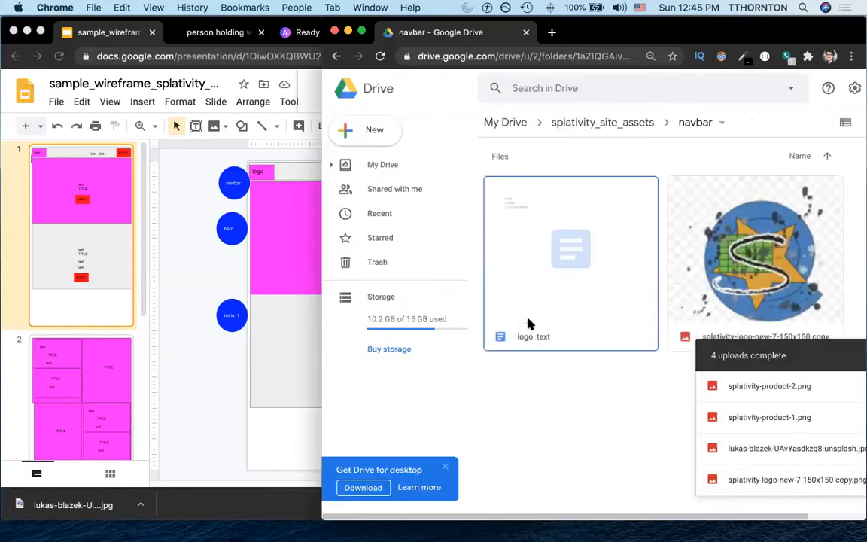
click(591, 123)
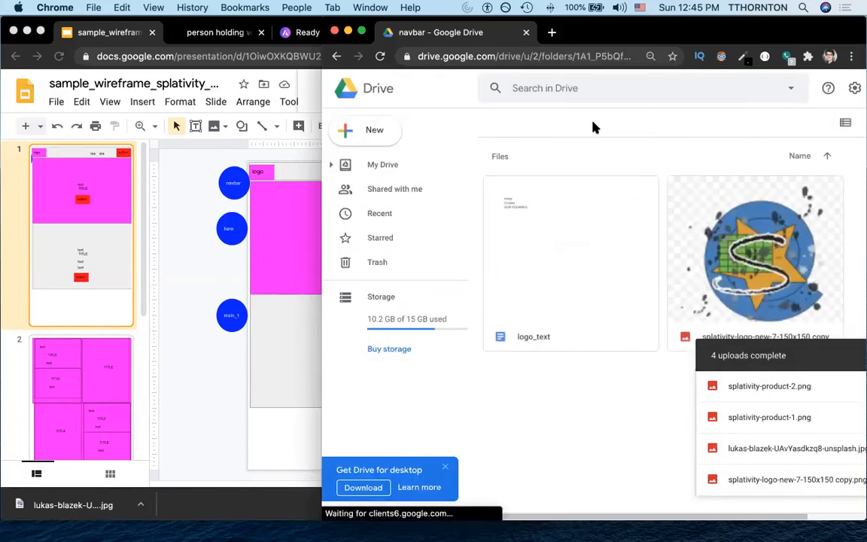
double_click(502, 310)
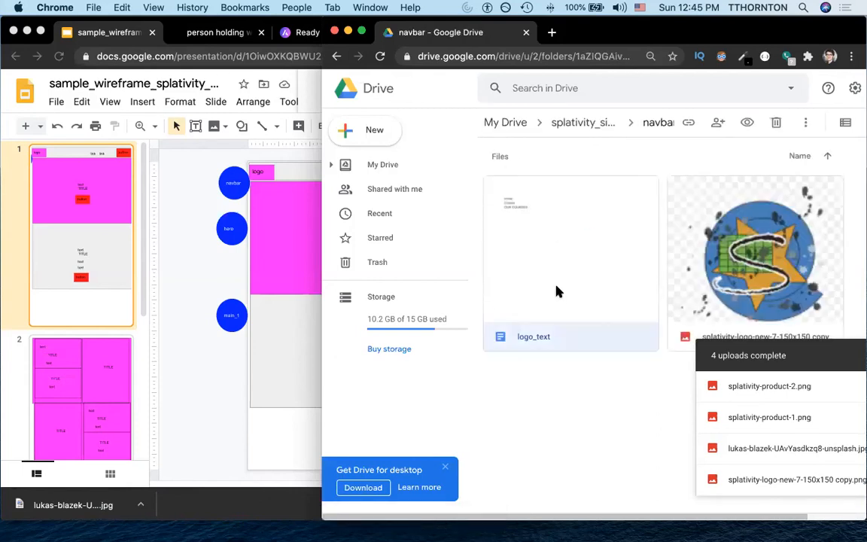
right_click(559, 292)
click(620, 369)
key(Left)
key(shift+Right)
key(shift+Right)
key(shift+Right)
key(shift+Right)
text(nabar)
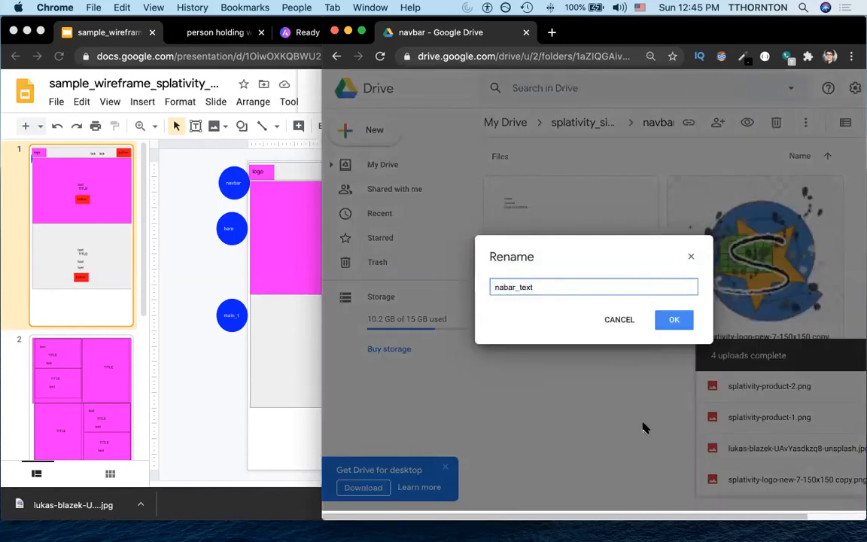
click(654, 320)
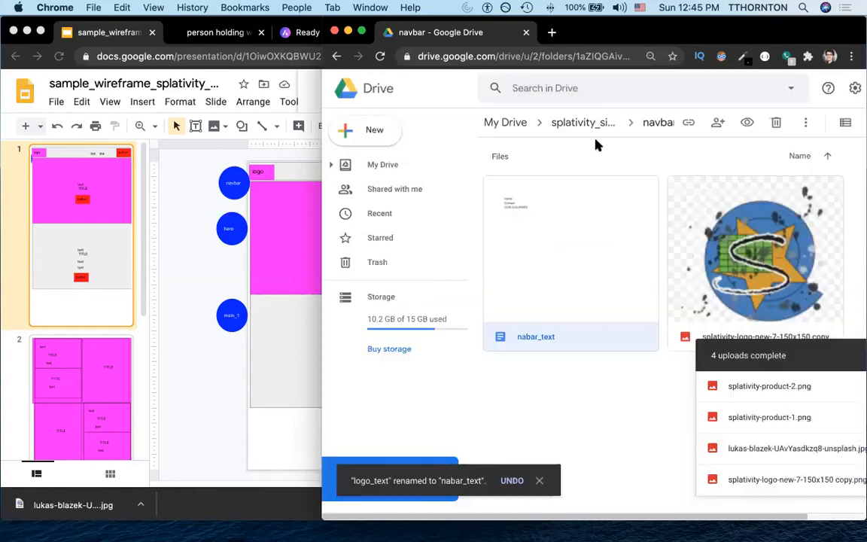
click(649, 124)
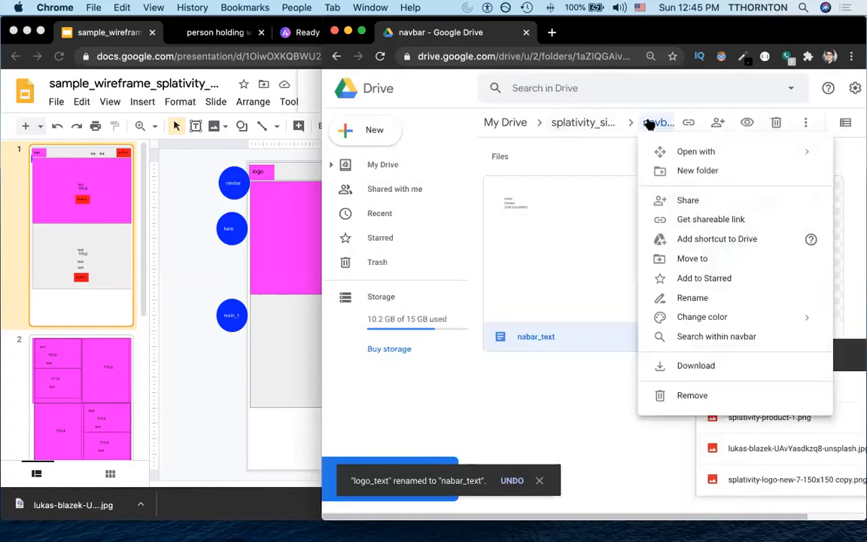
click(595, 123)
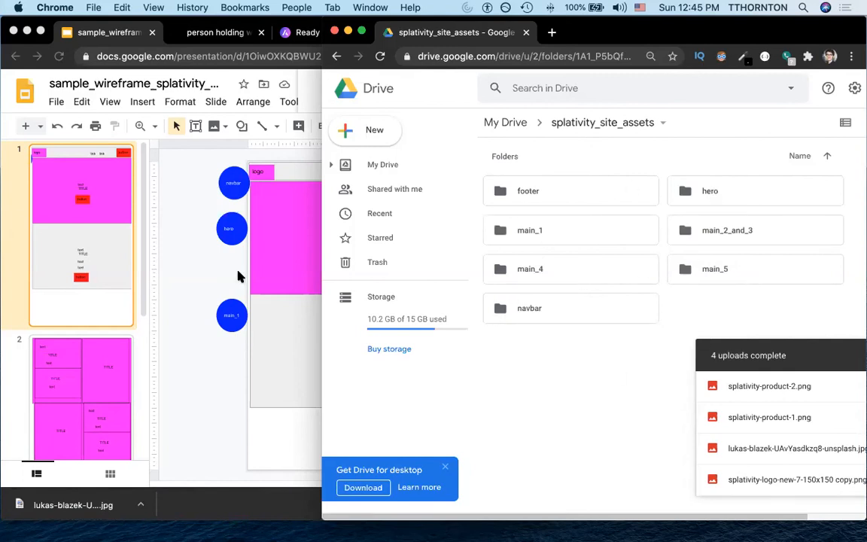
Step: Compare the wireframe's hero section with the text and image in the hero folder, view the second slide, and return to splativity_site_assets
click(192, 290)
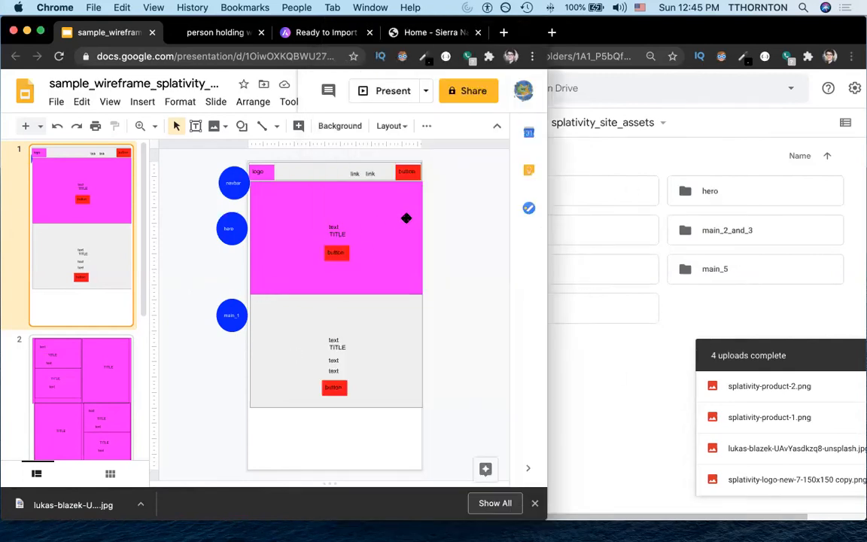
click(715, 217)
double_click(701, 192)
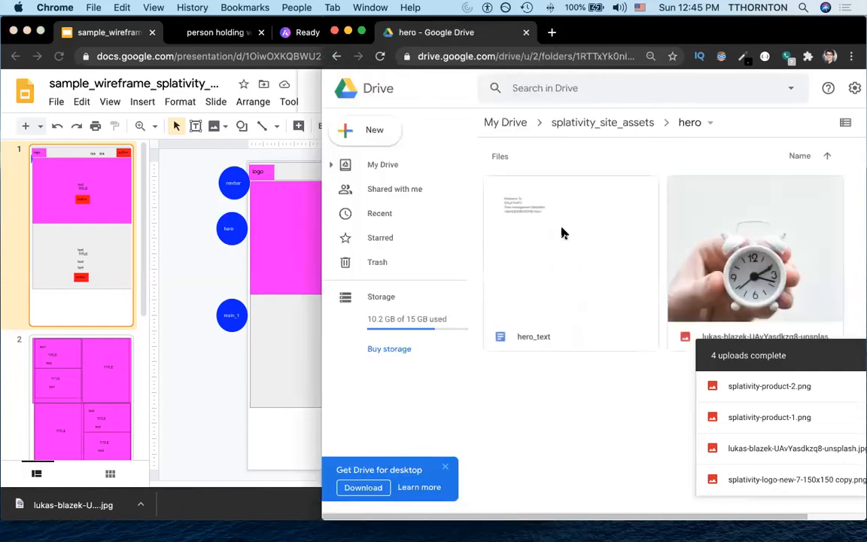
click(721, 238)
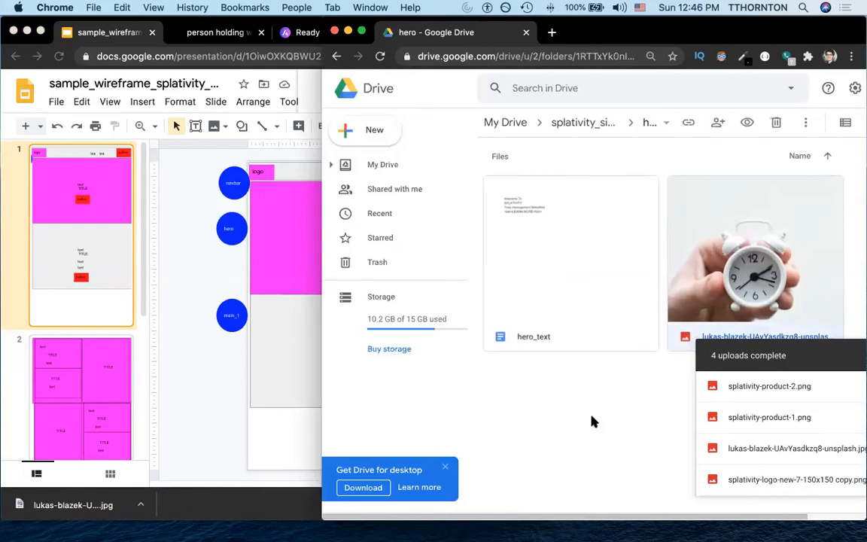
click(567, 429)
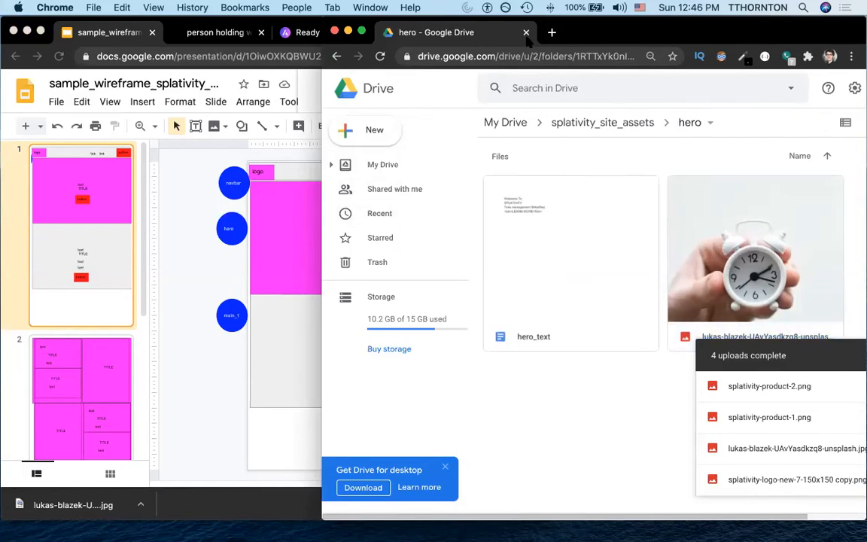
click(196, 292)
scroll(195, 292, down, 3)
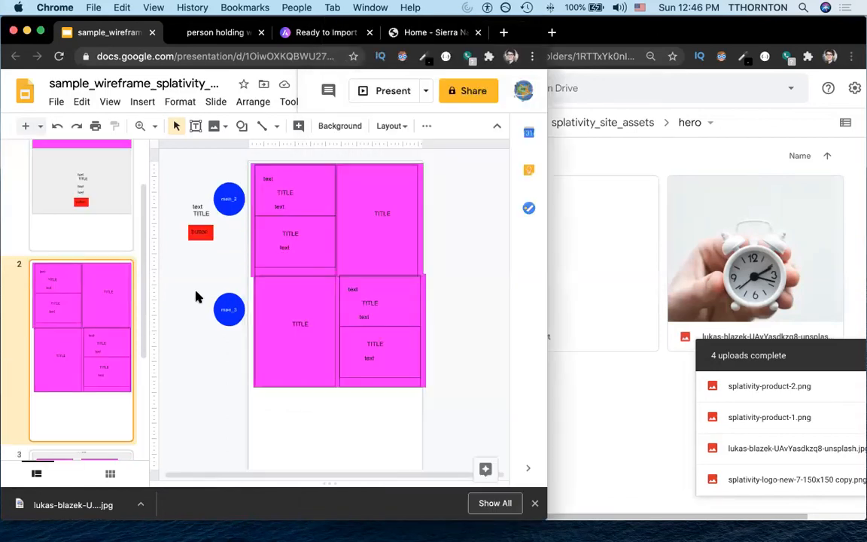
click(580, 339)
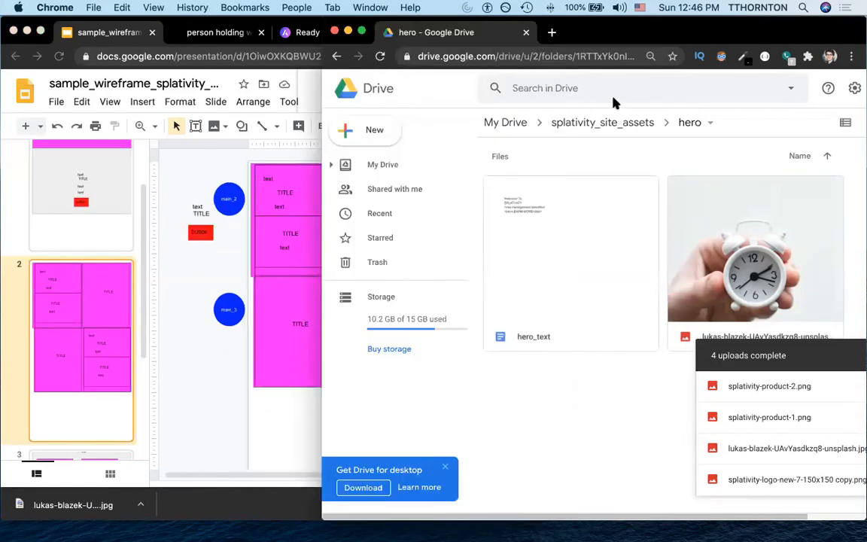
click(606, 127)
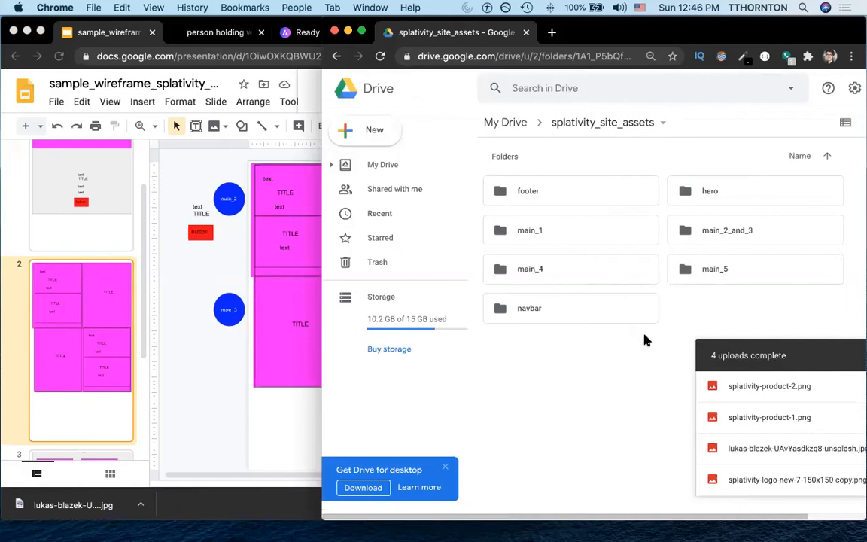